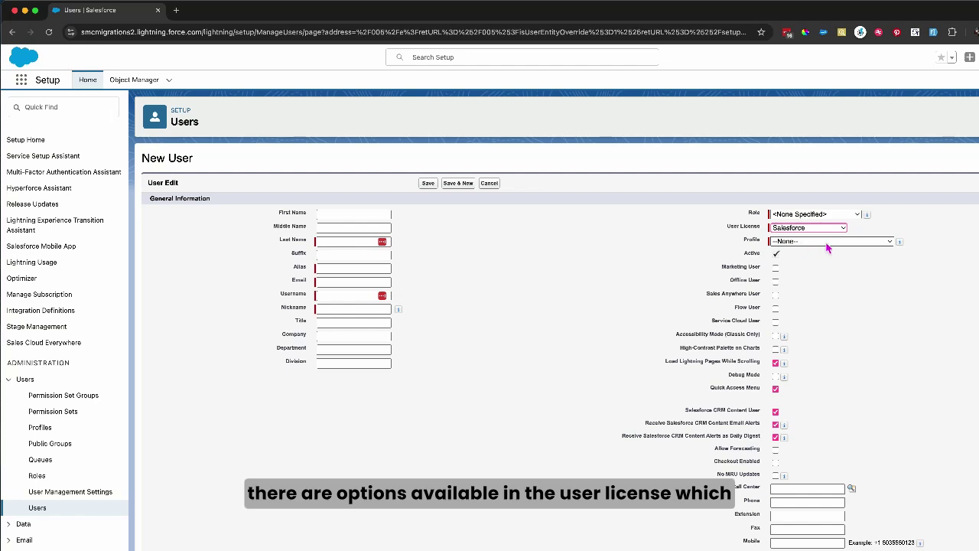
- Review the available Profile and Role options on the New User form without choosing any
left_click(833, 242)
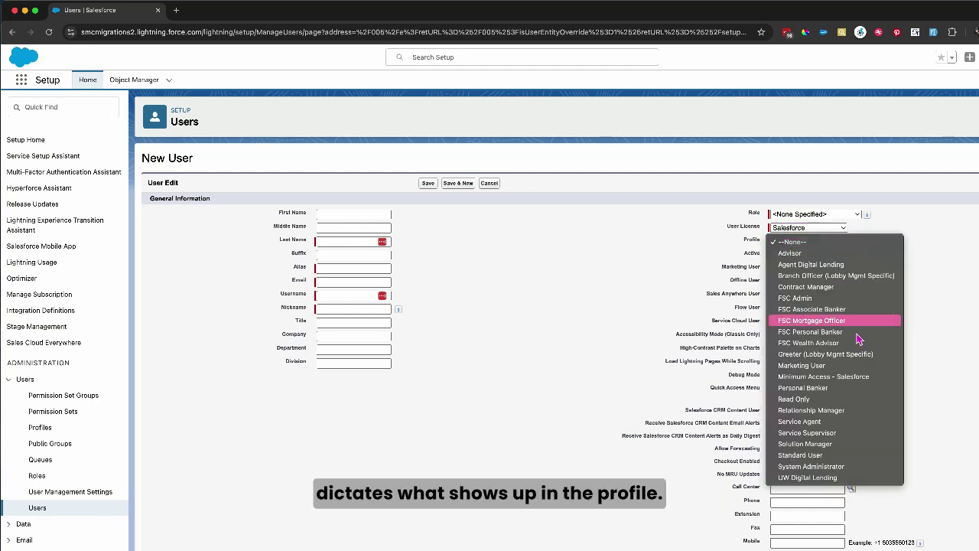
left_click(753, 218)
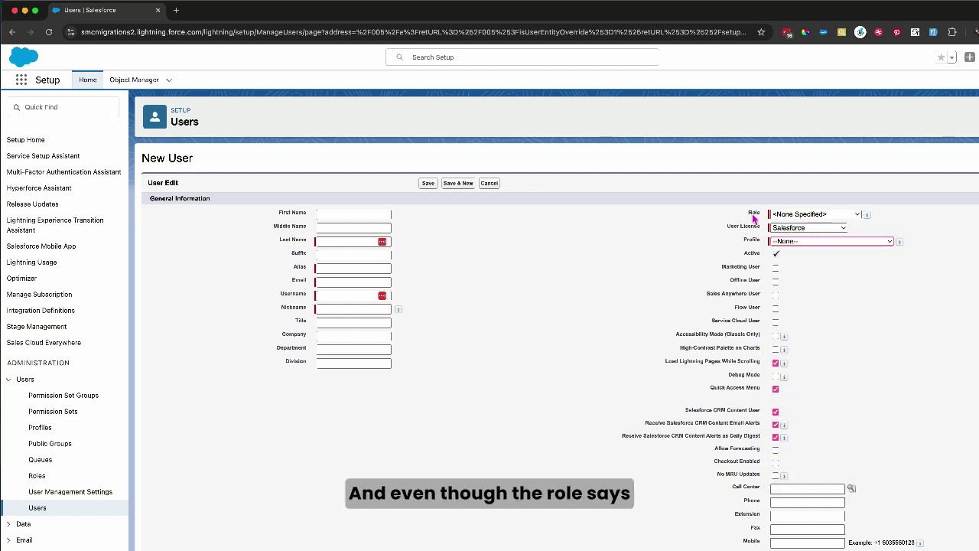
left_click(801, 217)
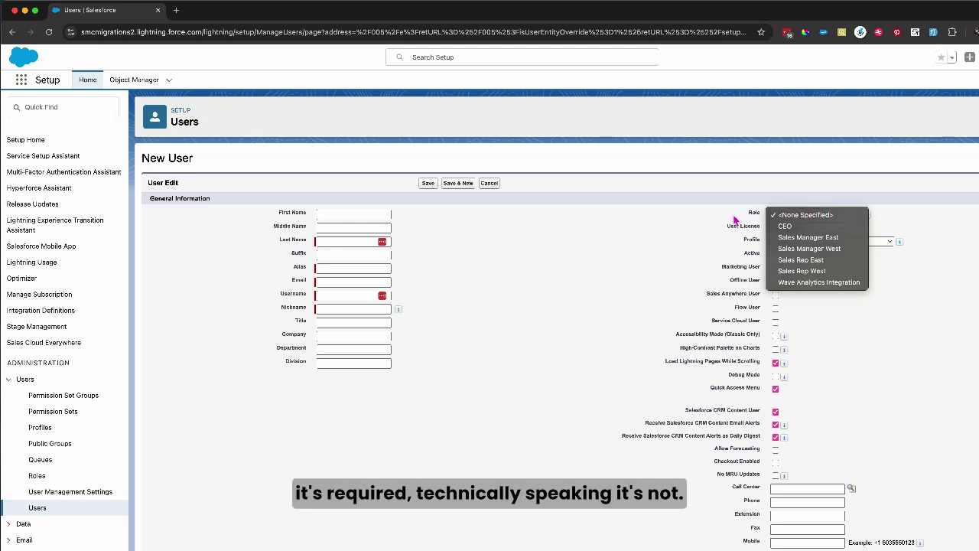
left_click(734, 220)
- Review the Time Zone, Locale and Email Encoding options on the New User form without changing them
scroll(635, 312, "down", 5)
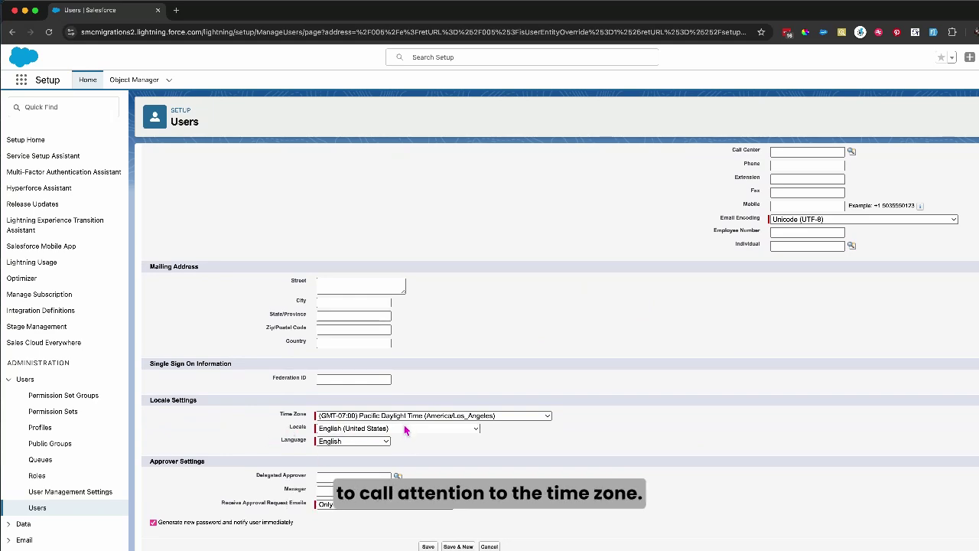
left_click(377, 417)
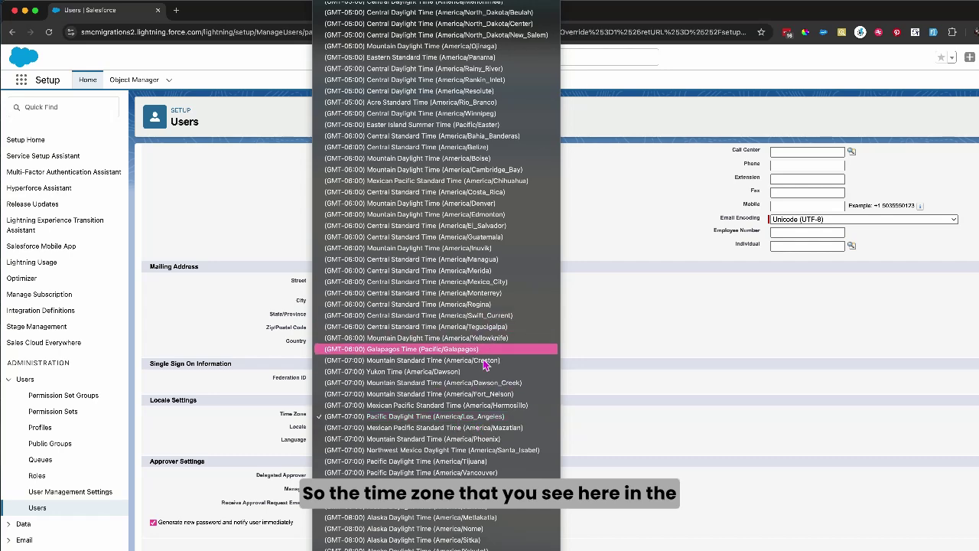
left_click(578, 423)
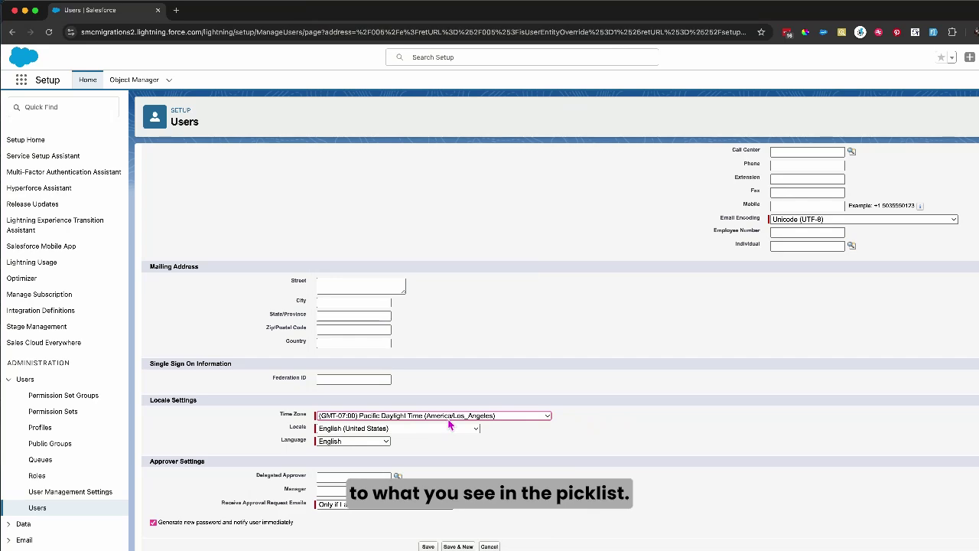
left_click(394, 435)
left_click(534, 450)
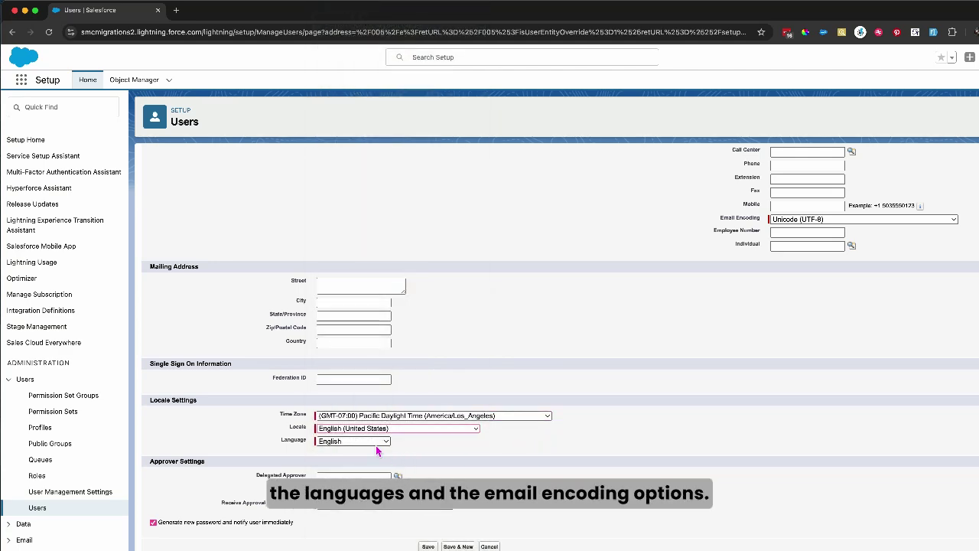
left_click(829, 221)
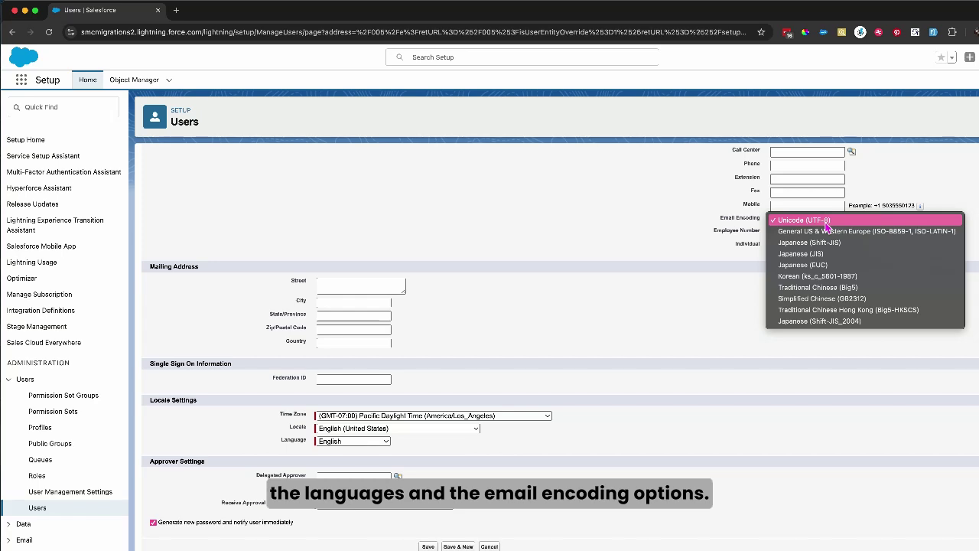
left_click(695, 240)
scroll(266, 186, "up", 10)
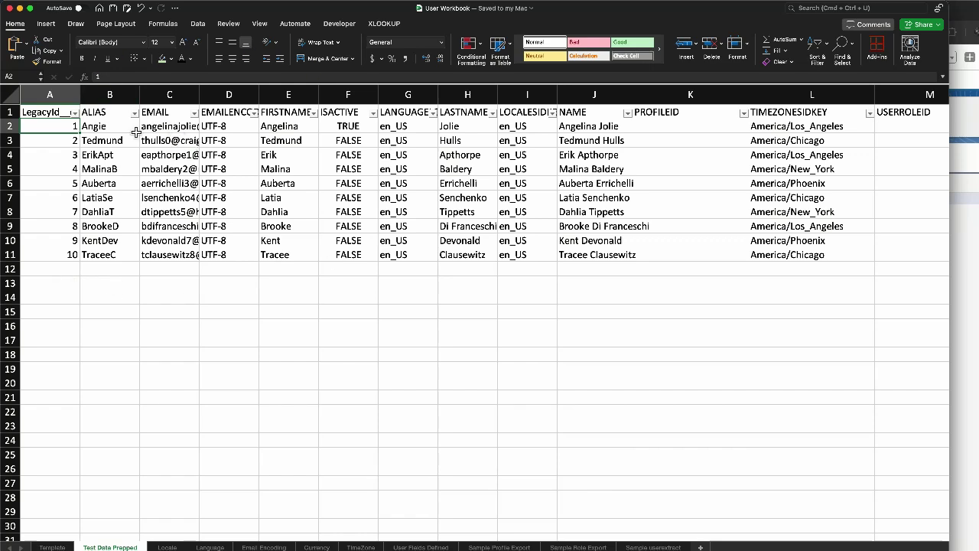
- In the Excel User Workbook, widen column A on the Test Data Prepped sheet to fit the full LegacyId__c header
left_click(57, 96)
left_click(62, 111)
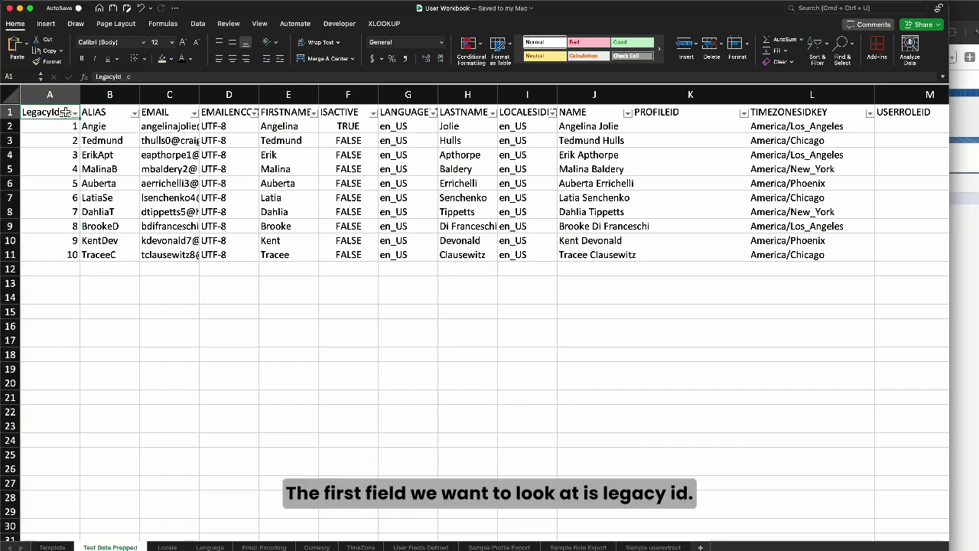
left_click_drag(85, 100, 95, 99)
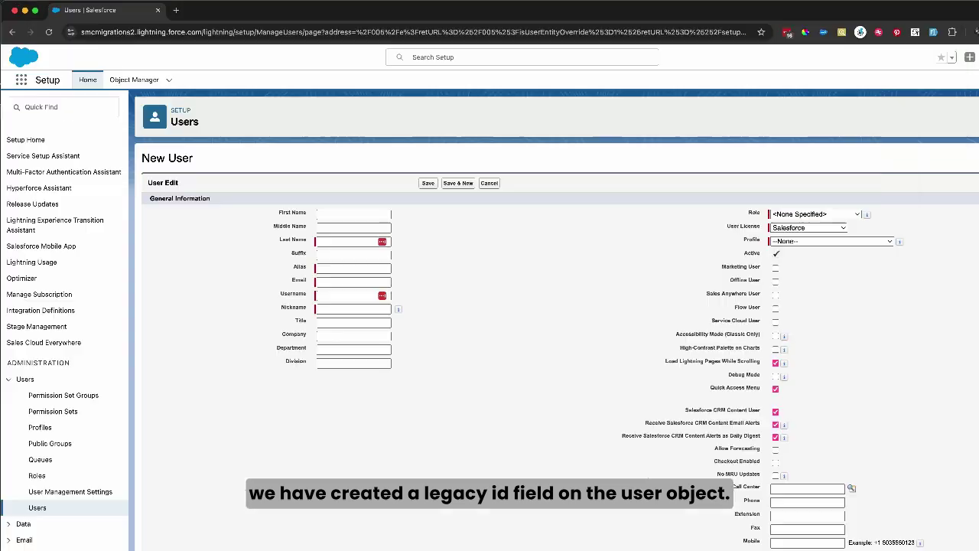
- Switch to Salesforce Setup, find the User object in Object Manager and open its Fields & Relationships list
left_click(134, 82)
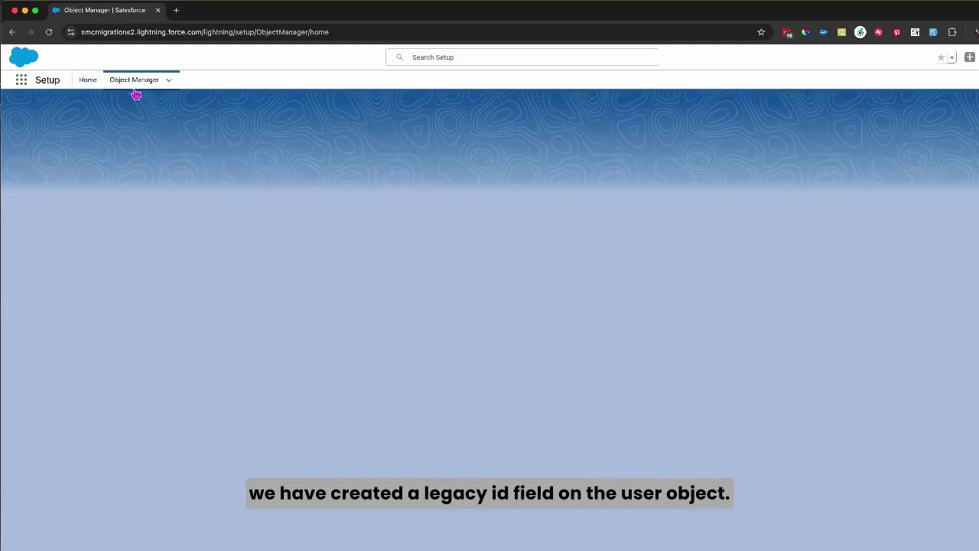
left_click(886, 113)
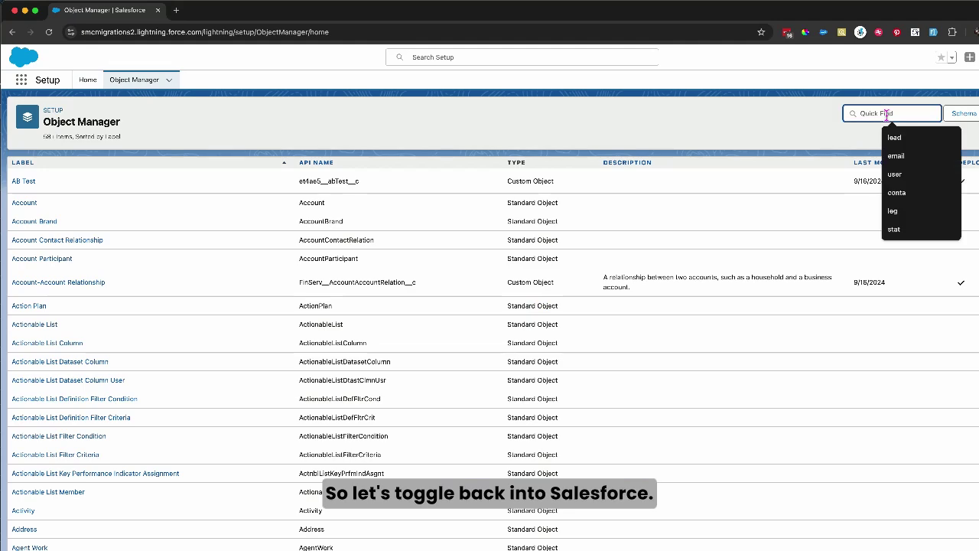
type("user")
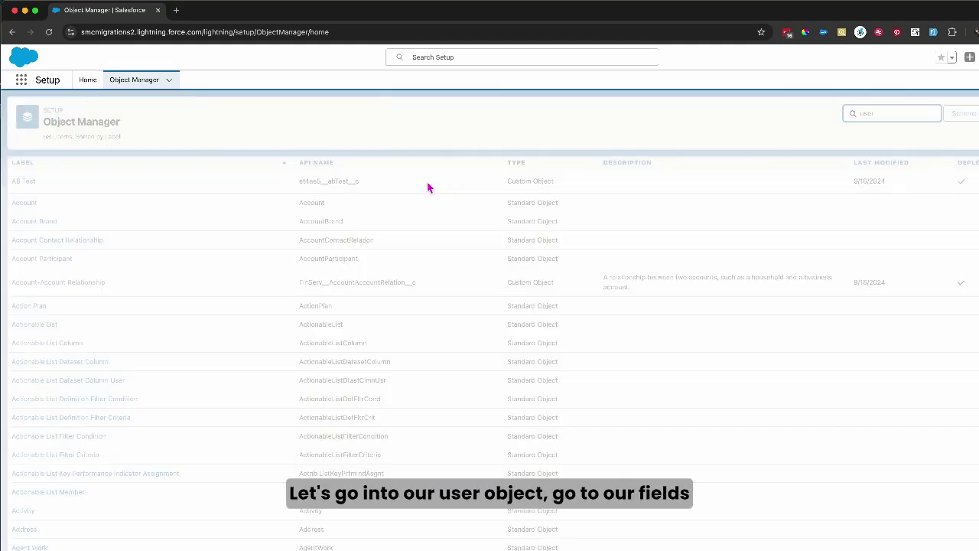
left_click(18, 221)
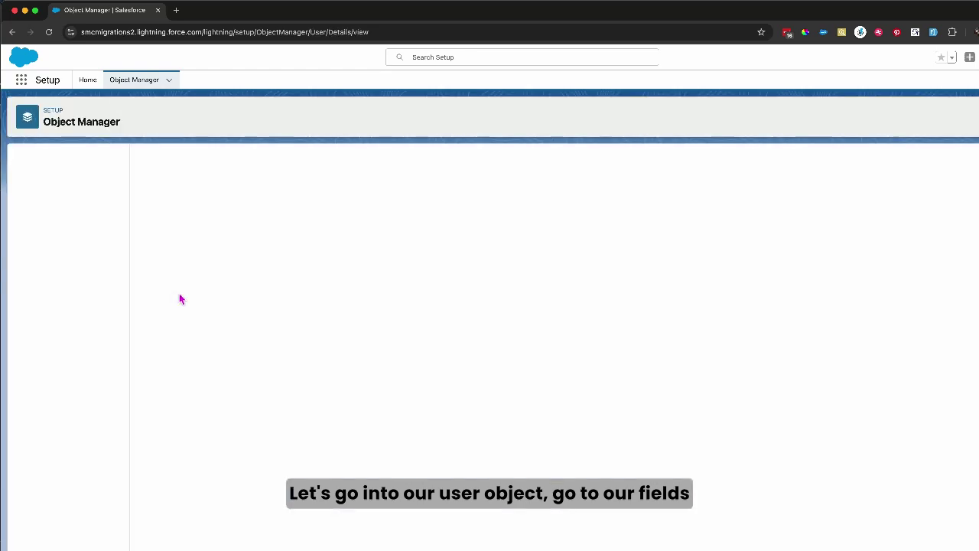
left_click(47, 182)
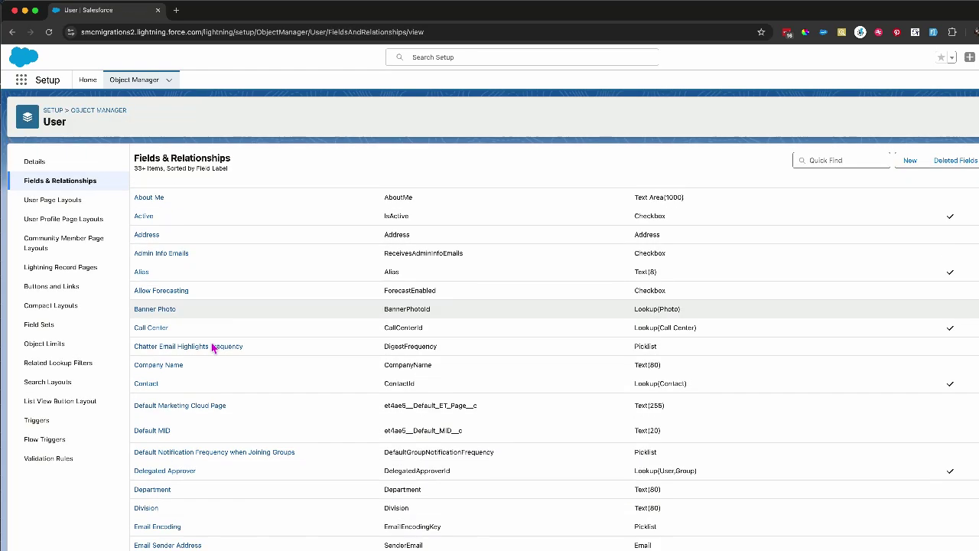
- Check the User fields for an existing legacy ID field, then start a new custom field of type Text
scroll(211, 346, "down", 4)
scroll(212, 348, "down", 3)
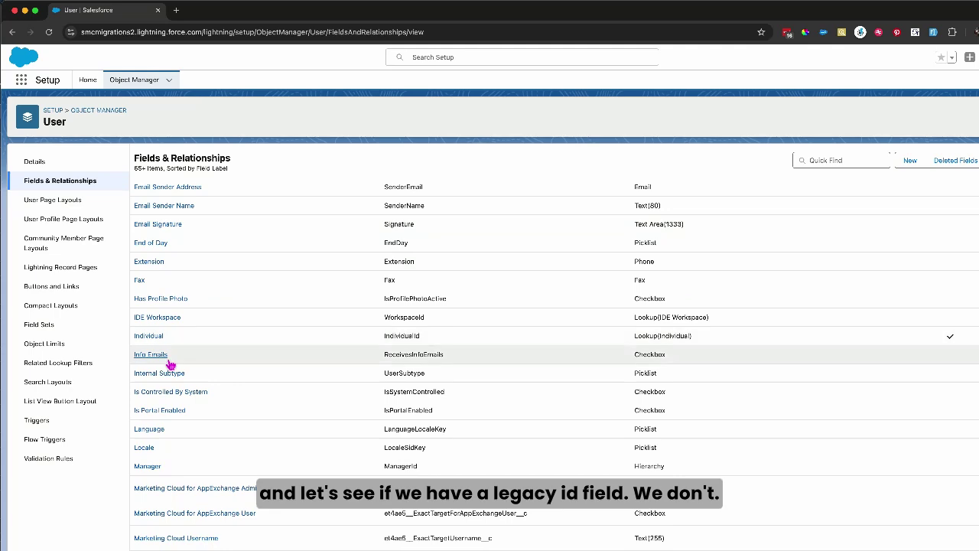
scroll(156, 462, "up", 10)
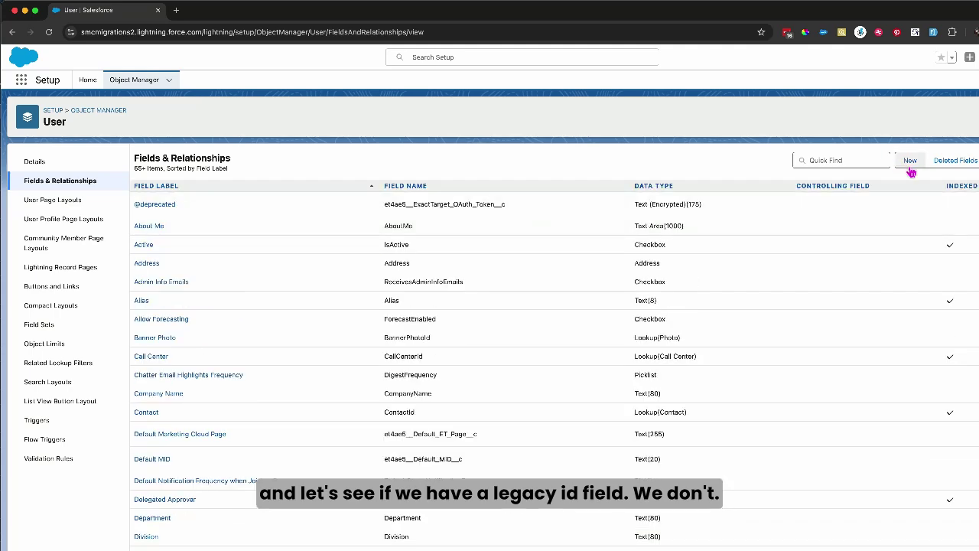
left_click(909, 159)
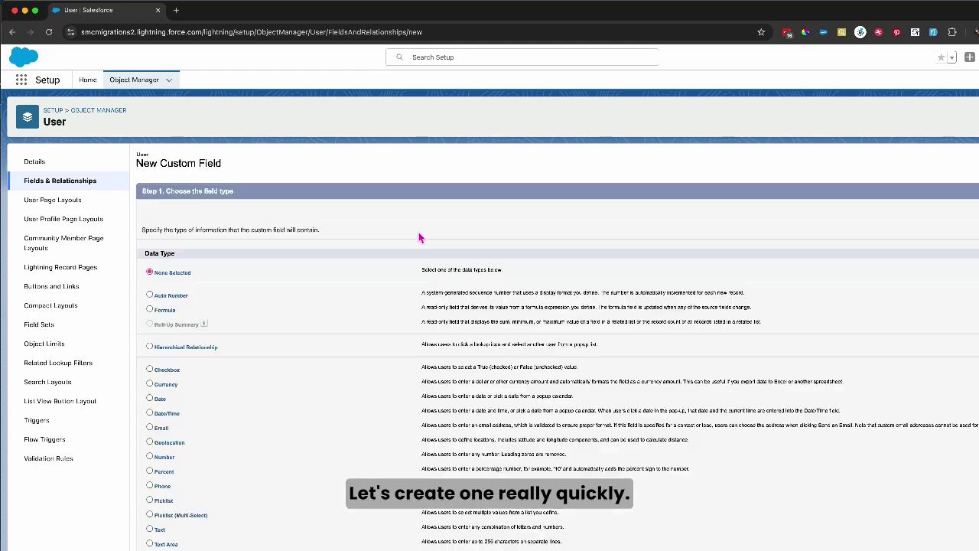
scroll(179, 298, "down", 2)
left_click(162, 439)
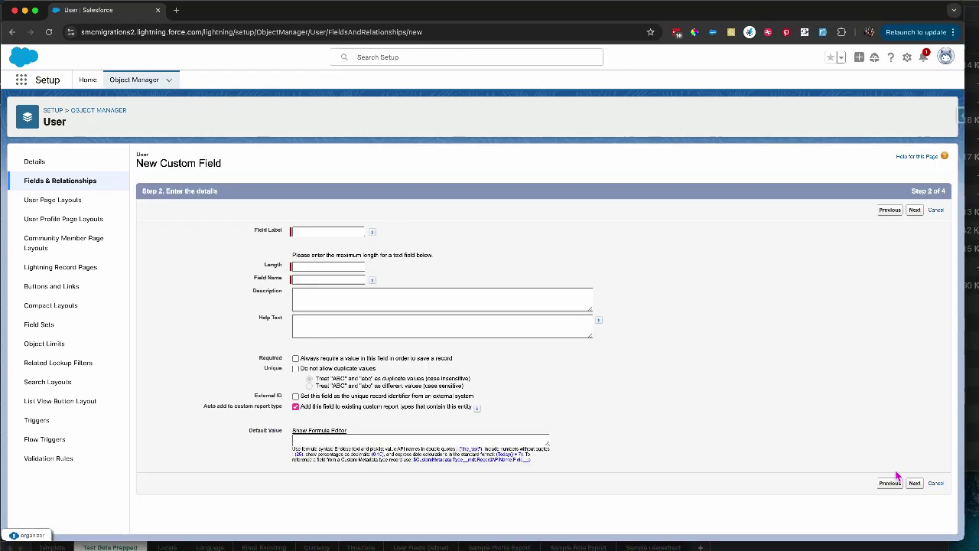
- Label the new text field LegacyId, set its length to 100 and mark it as an External ID
left_click(294, 233)
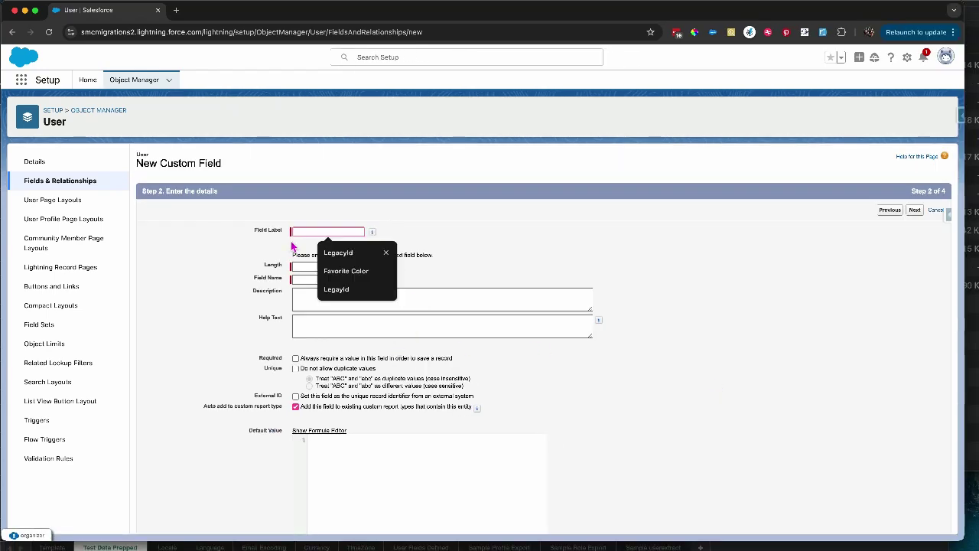
type("LegacyId")
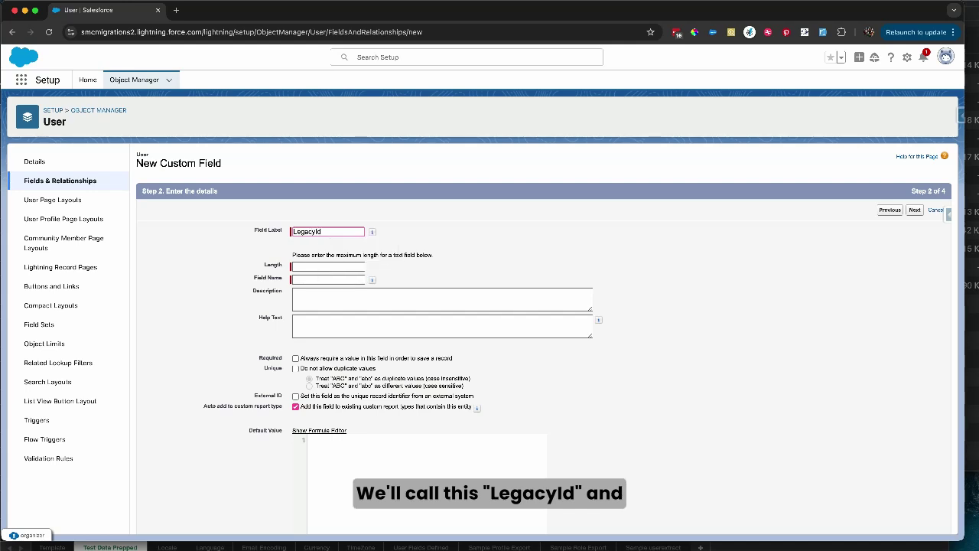
left_click(309, 267)
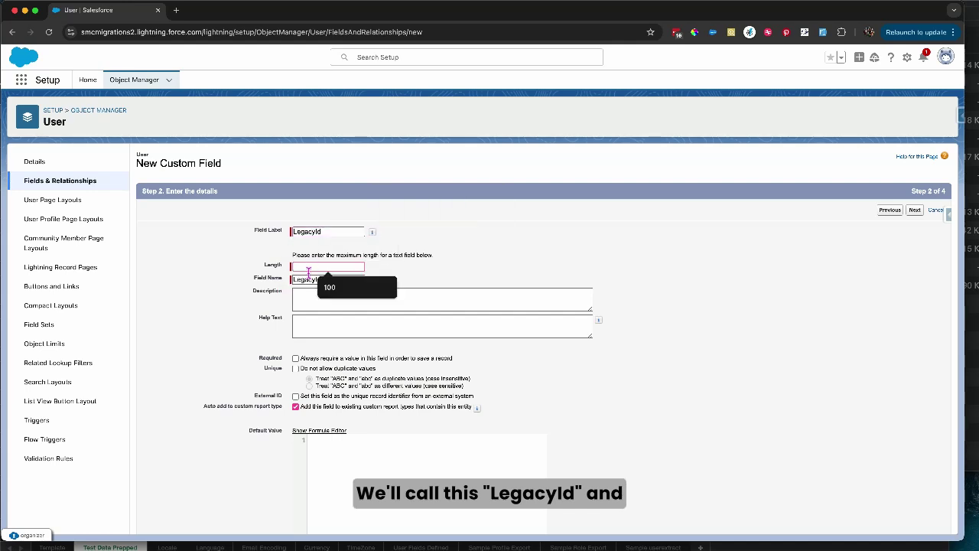
type("100")
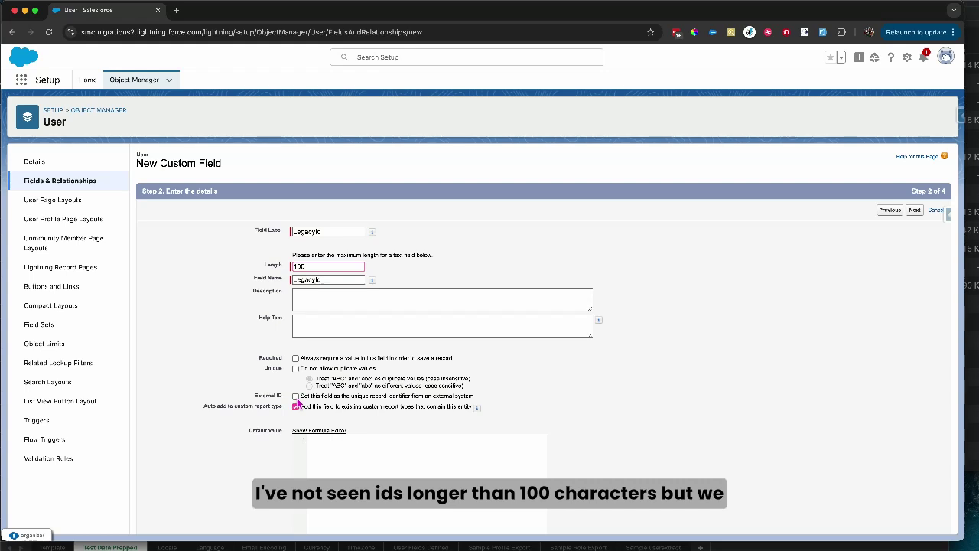
left_click(296, 396)
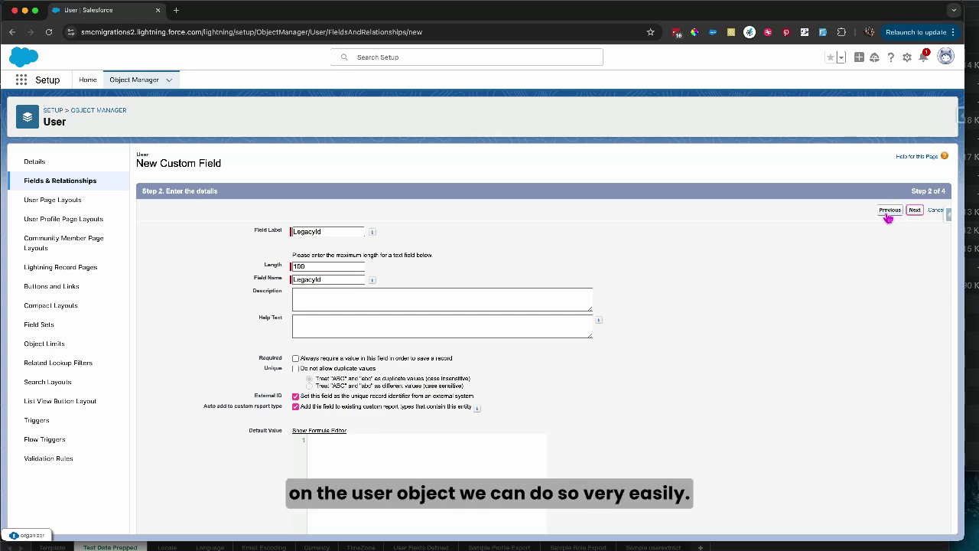
- Complete the remaining new-field steps with the default settings and save the LegacyId field on the User object
left_click(914, 209)
left_click(915, 213)
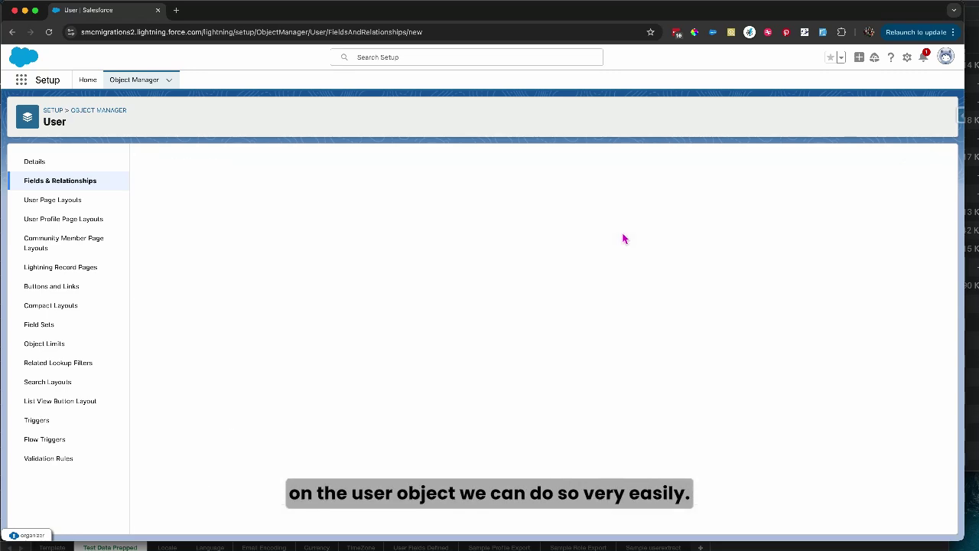
left_click(917, 214)
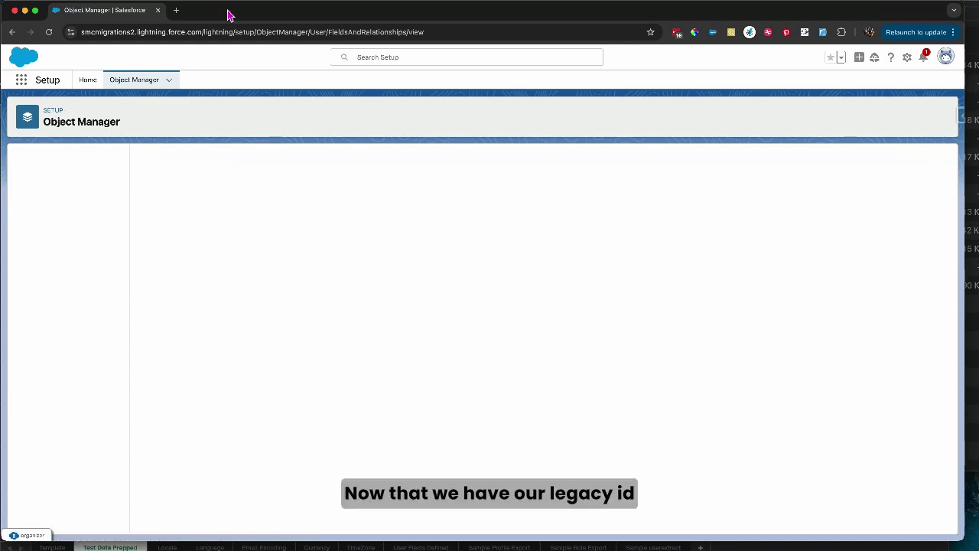
- Return to the User Workbook in Excel and examine the ALIAS column on the Test Data Prepped sheet
left_click_drag(220, 13, 218, 34)
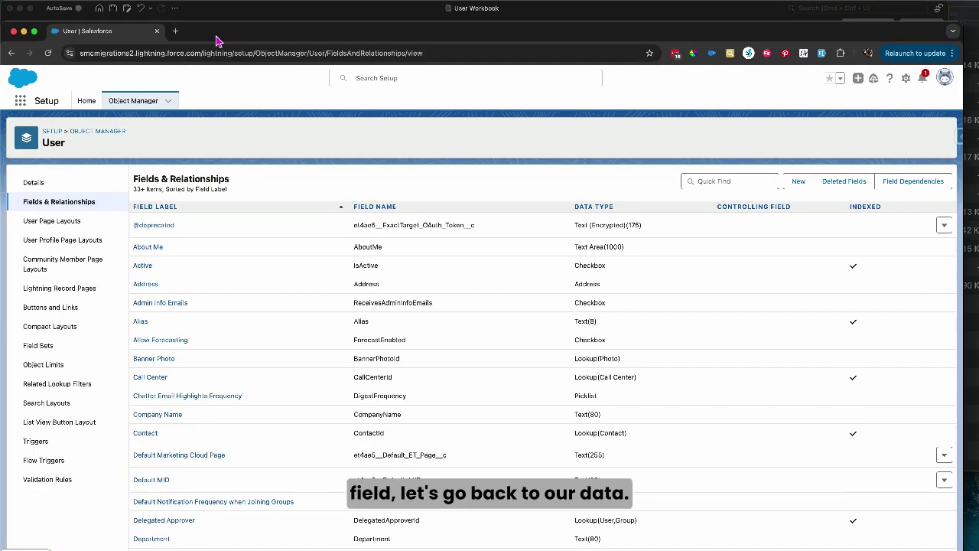
left_click(221, 11)
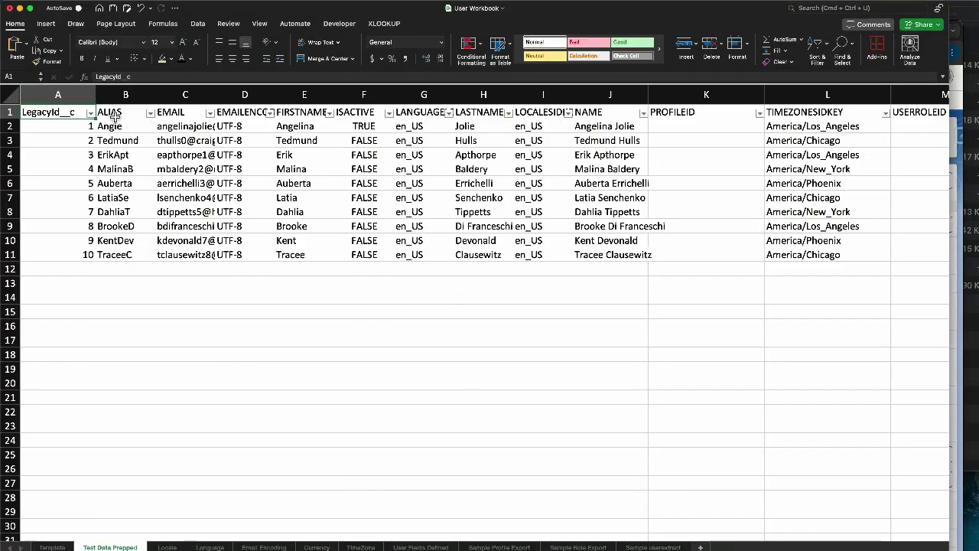
left_click(122, 112)
left_click(123, 96)
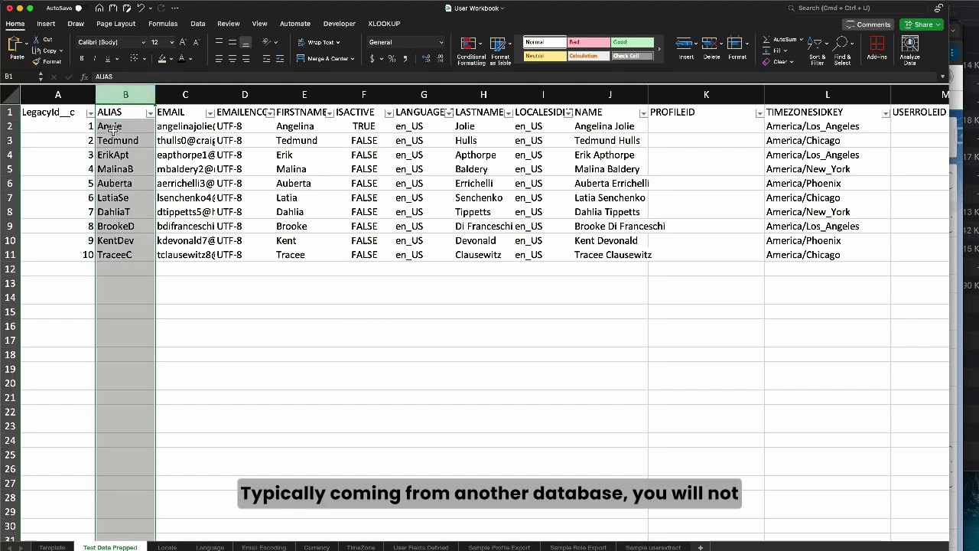
left_click(111, 129)
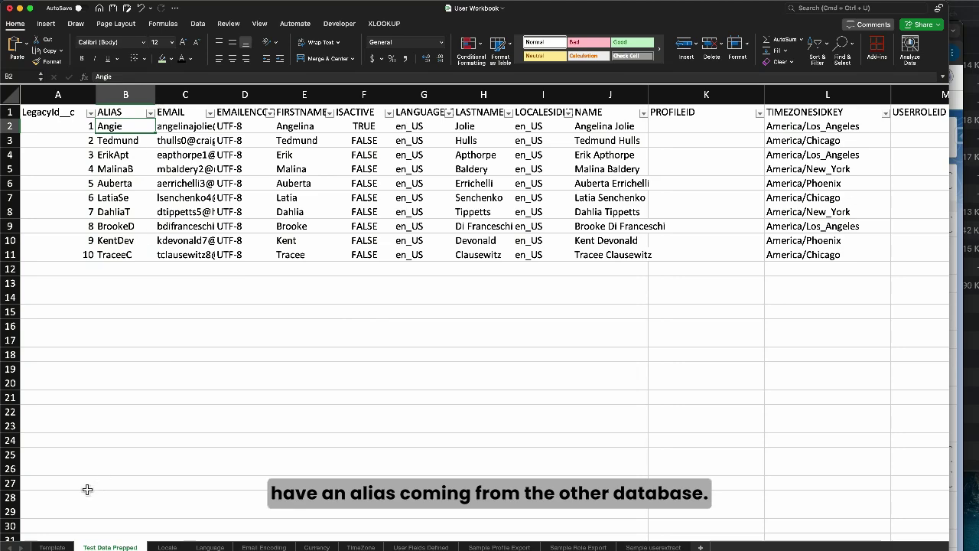
- On the Template sheet, widen the ALIAS column and review its character-limit note alongside the FIRSTNAME column
left_click(52, 547)
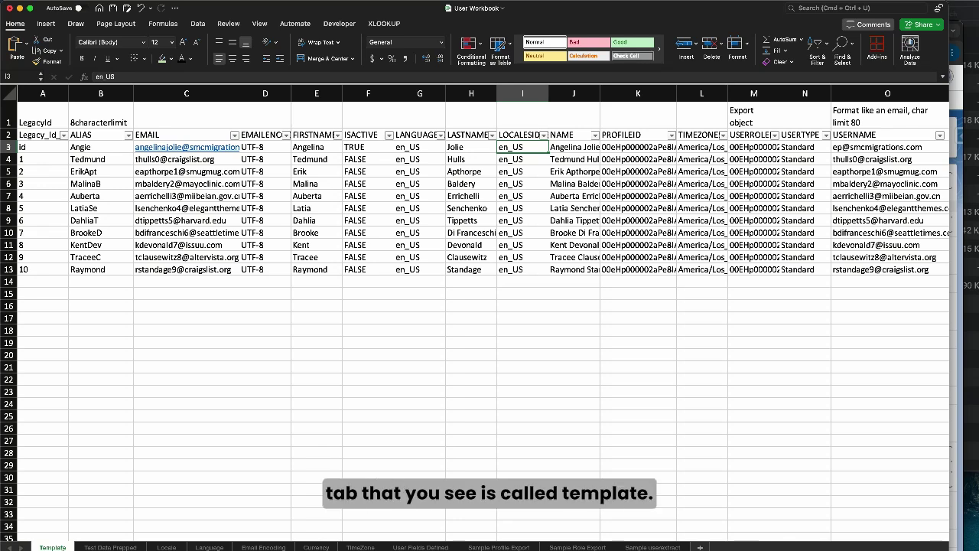
left_click(106, 121)
left_click_drag(134, 95, 140, 95)
left_click(103, 137)
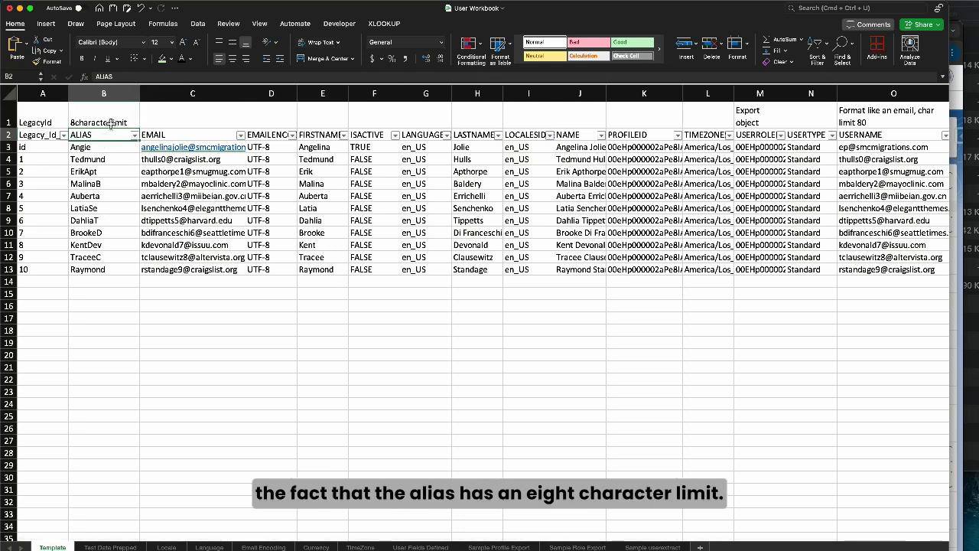
left_click(111, 122)
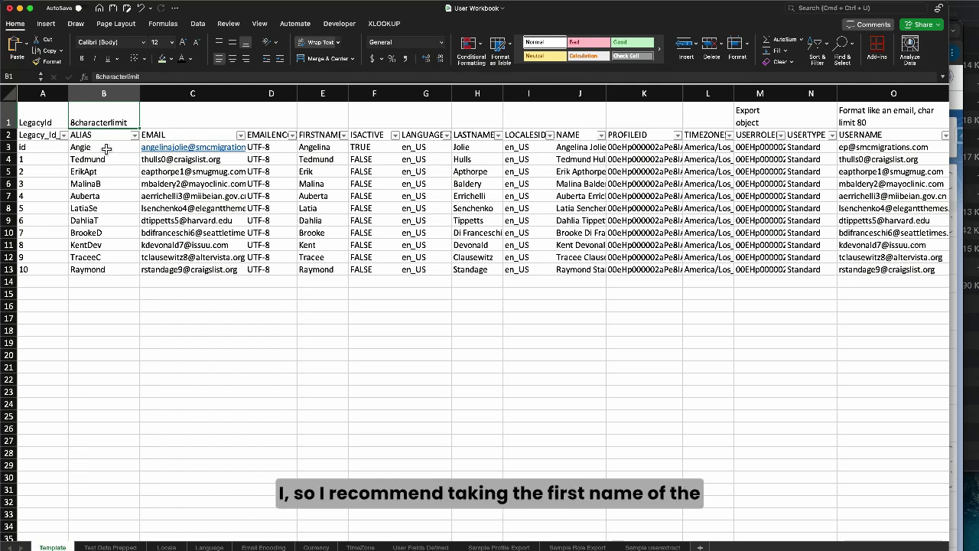
left_click(324, 95)
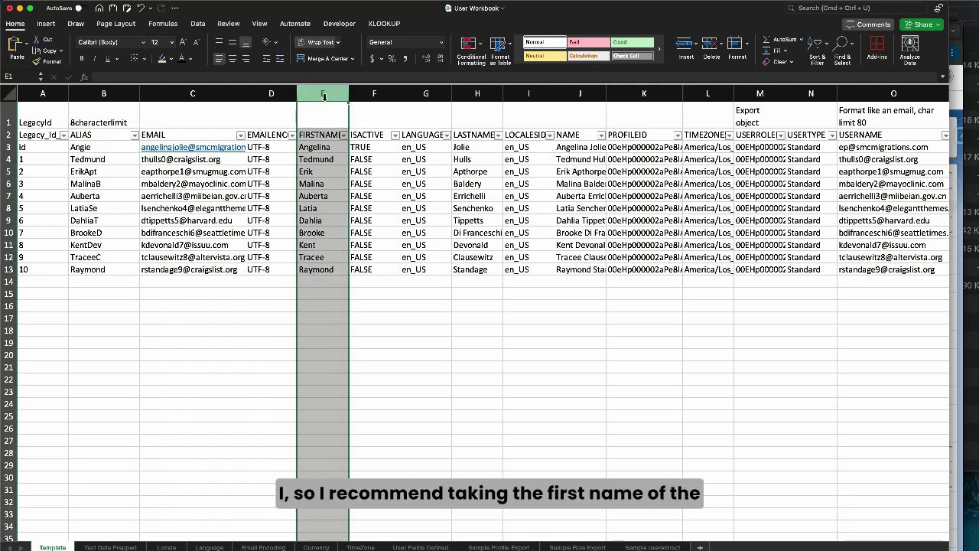
- Compare the FIRSTNAME, LASTNAME and ALIAS values of the first record on the Template sheet
left_click(311, 150)
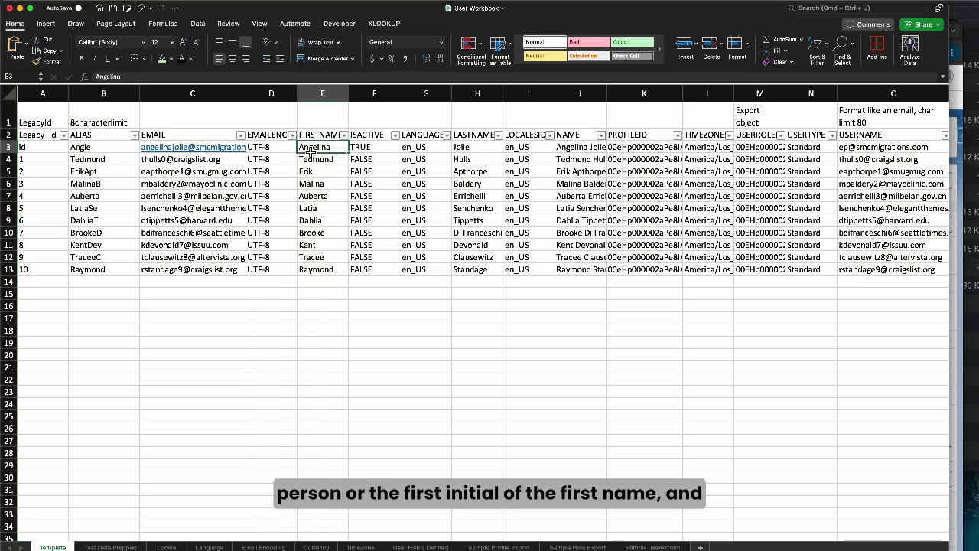
left_click(475, 150)
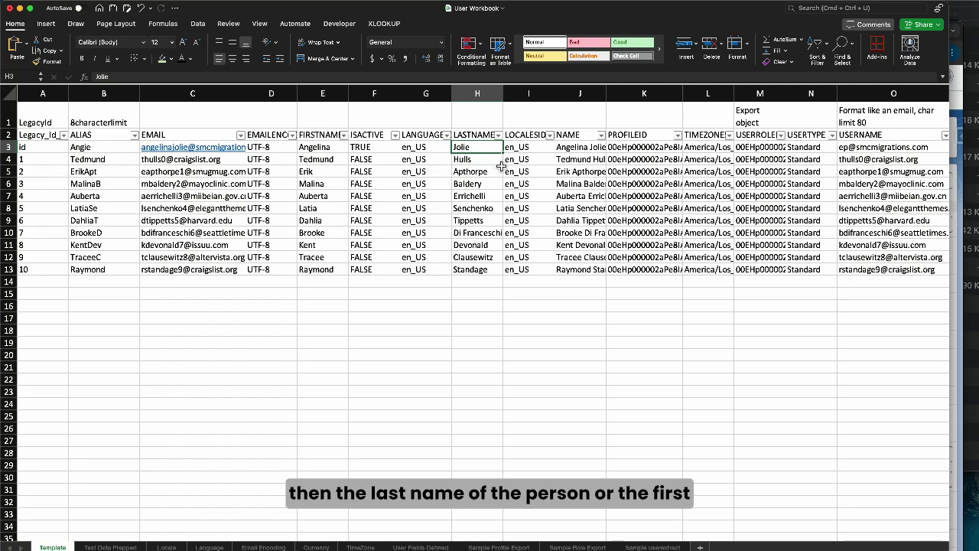
left_click(106, 148)
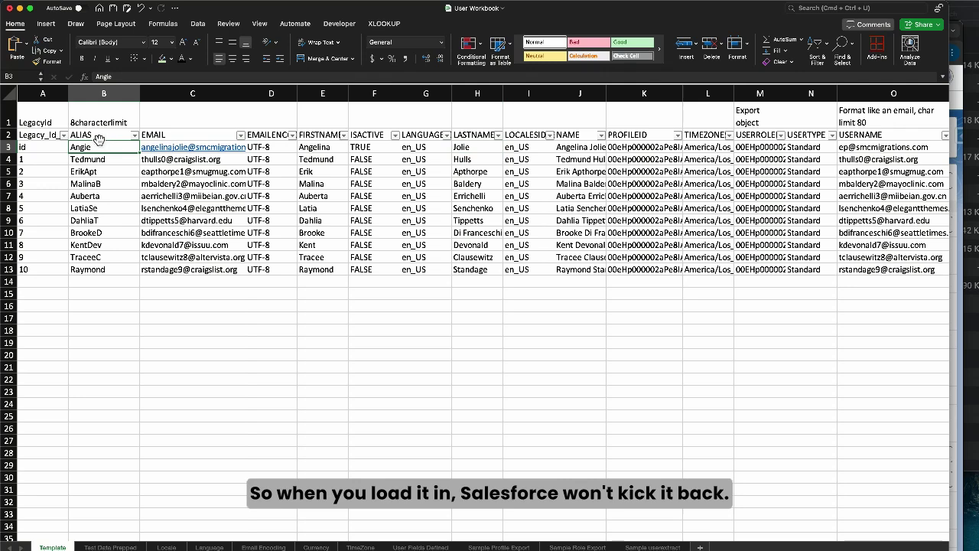
- Examine the EMAIL column and the email-style values in the USERNAME column, rows 3 to 13, on the Template sheet
left_click(186, 95)
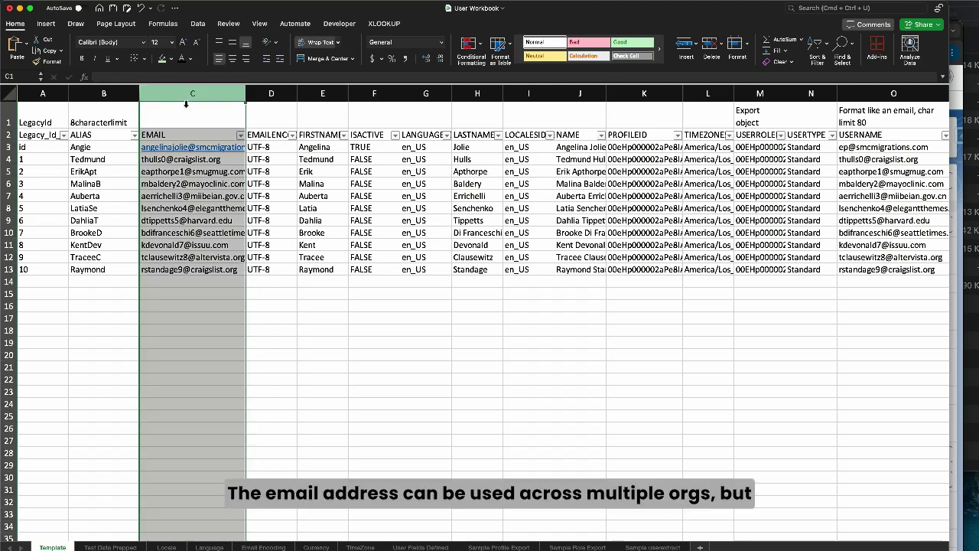
left_click(883, 138)
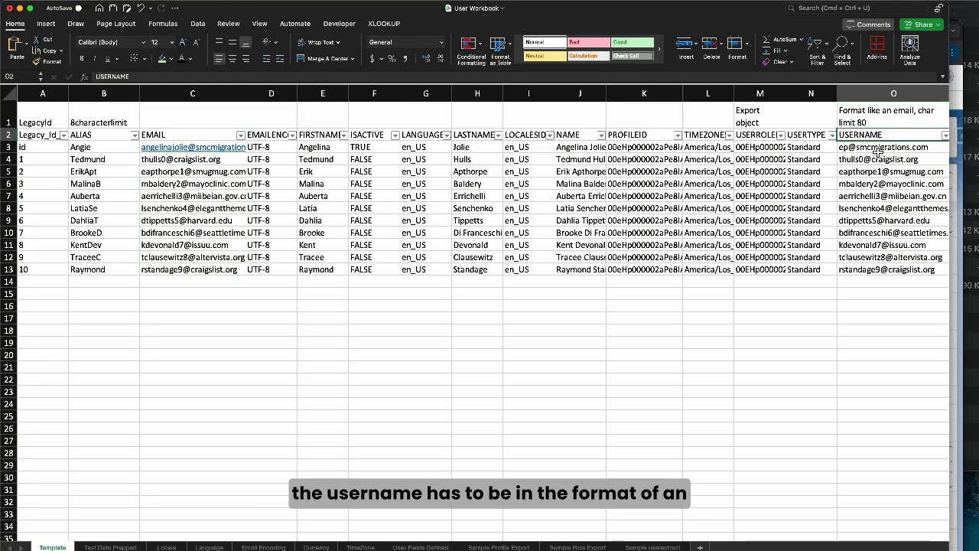
scroll(878, 151, "right", 2)
left_click_drag(815, 149, 804, 273)
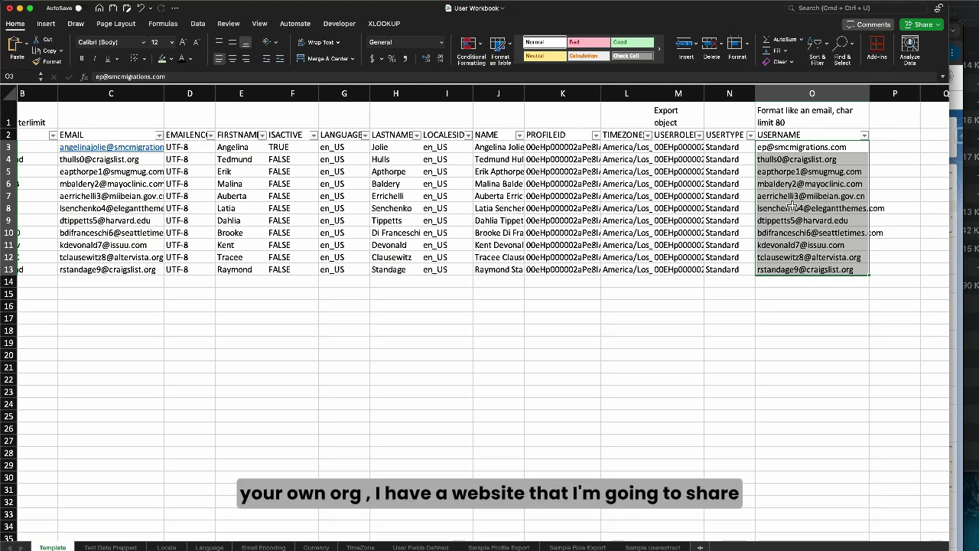
scroll(787, 207, "right", 2)
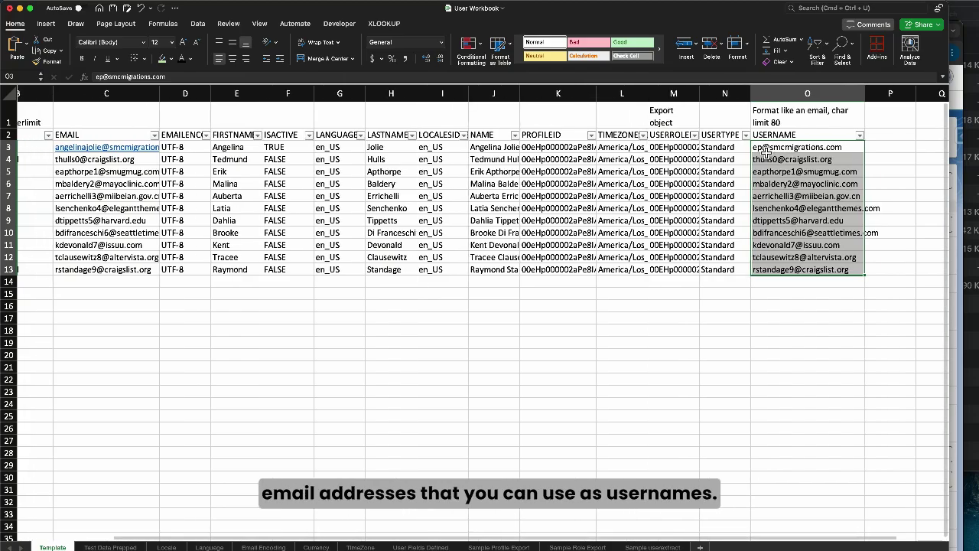
scroll(439, 202, "left", 4)
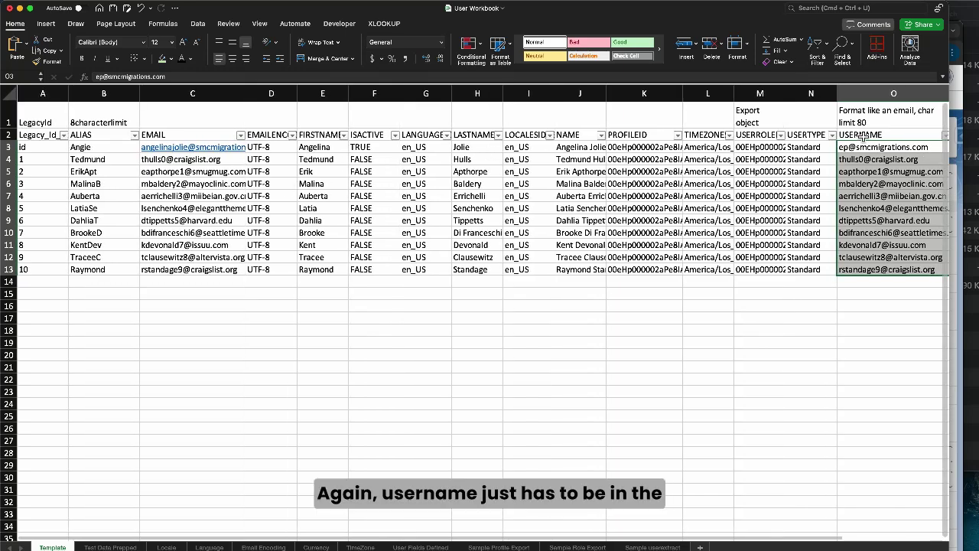
left_click_drag(875, 153, 872, 269)
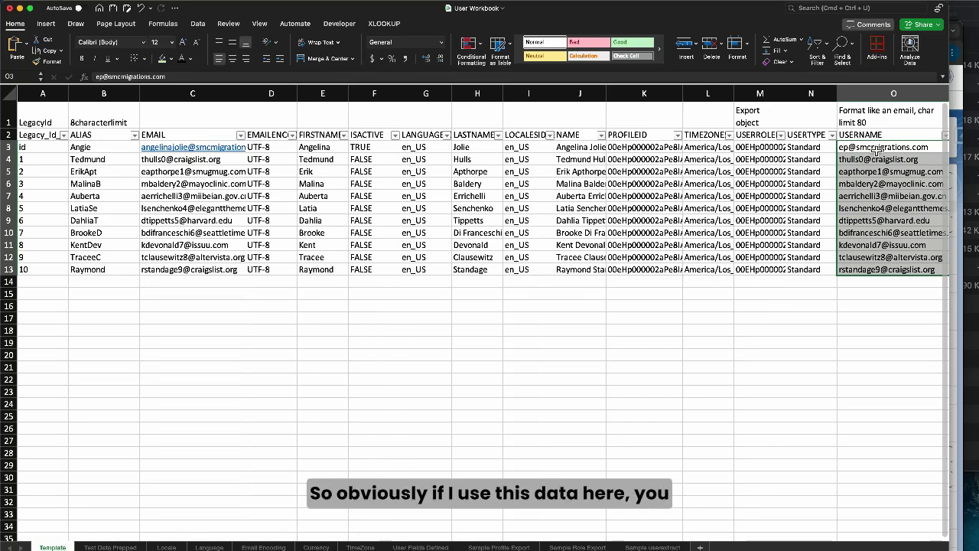
scroll(876, 151, "right", 2)
left_click(838, 152)
left_click_drag(838, 155, 836, 271)
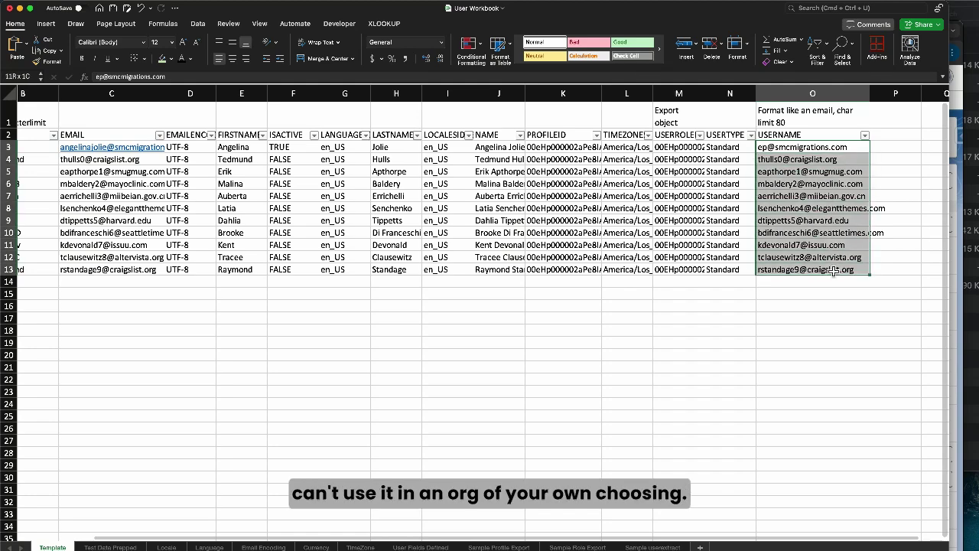
- Widen the EMAILENCODINGKEY column on the Template sheet and select its values from row 3 down
scroll(394, 122, "left", 3)
scroll(394, 123, "right", 1)
left_click(245, 136)
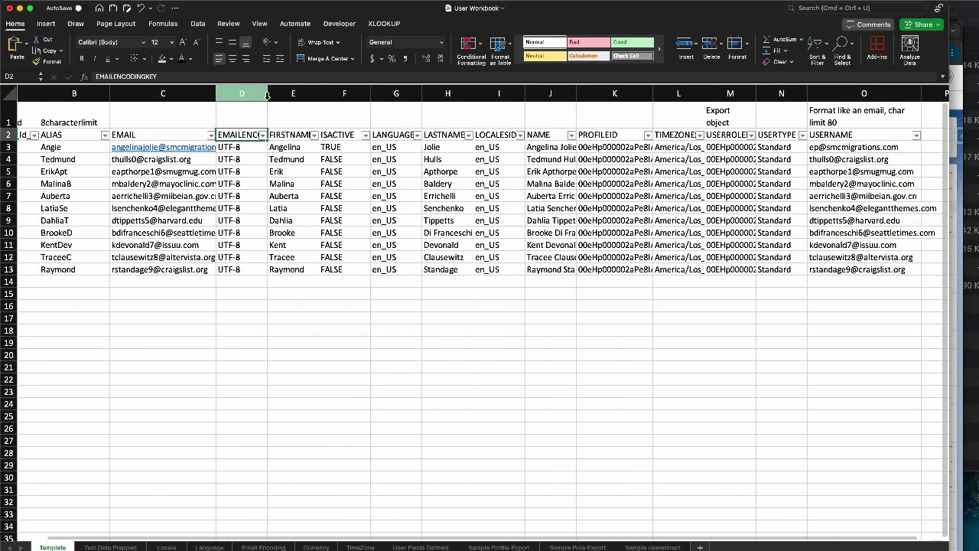
left_click_drag(267, 93, 289, 93)
left_click_drag(260, 150, 262, 260)
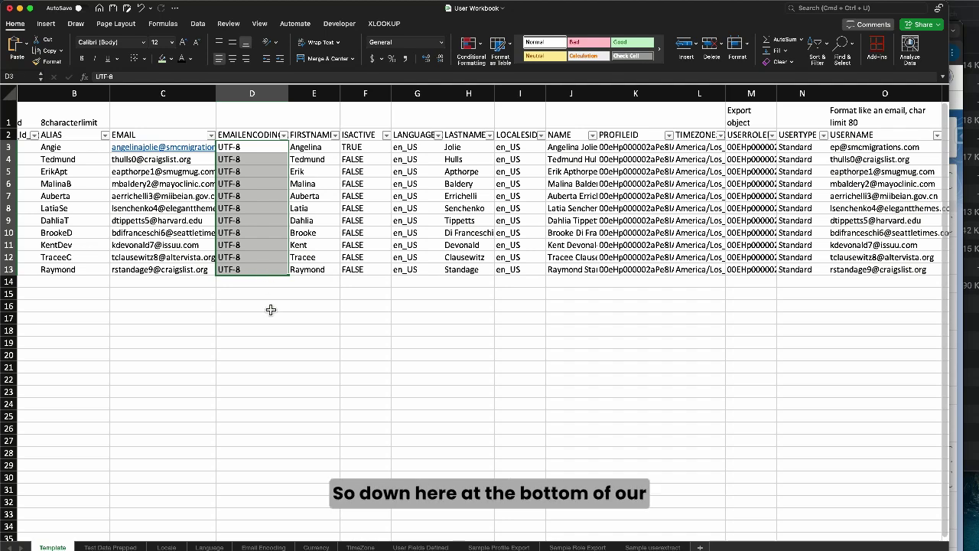
- Review the accepted values on the Email Encoding, Language and Locale sheets
left_click(263, 547)
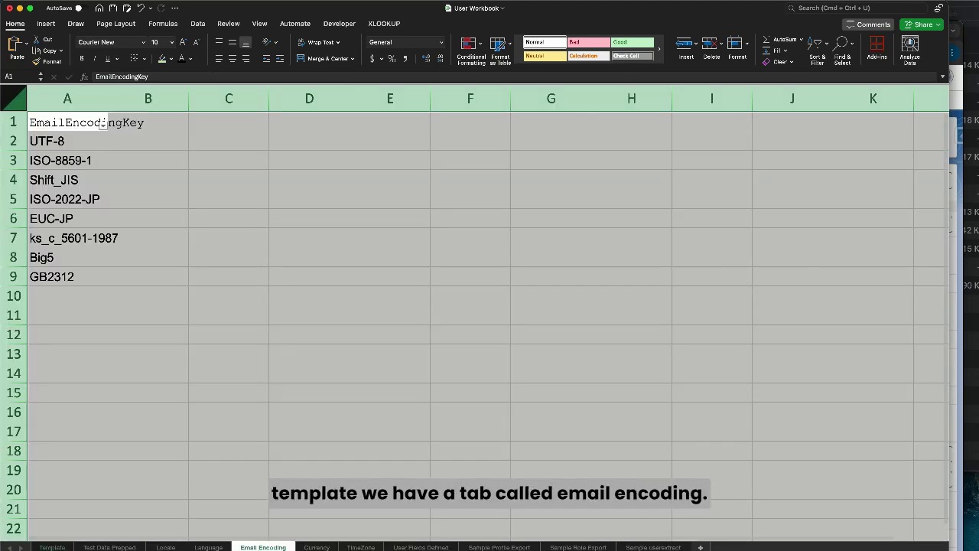
left_click(58, 148)
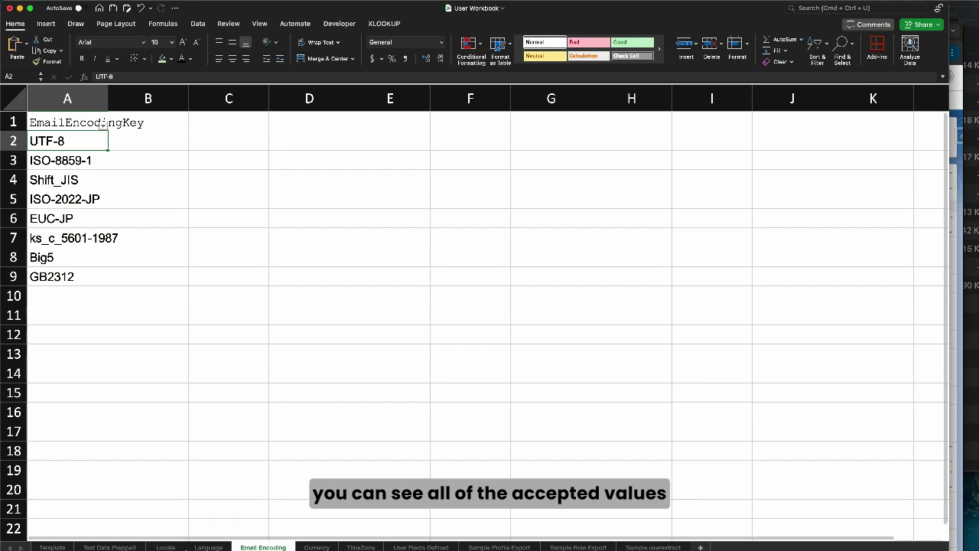
left_click(208, 547)
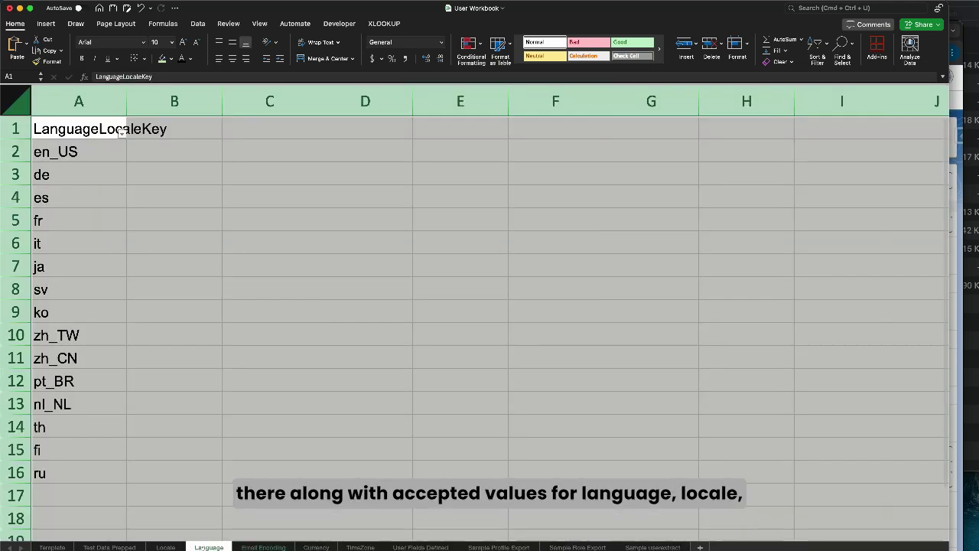
left_click(153, 507)
left_click(165, 547)
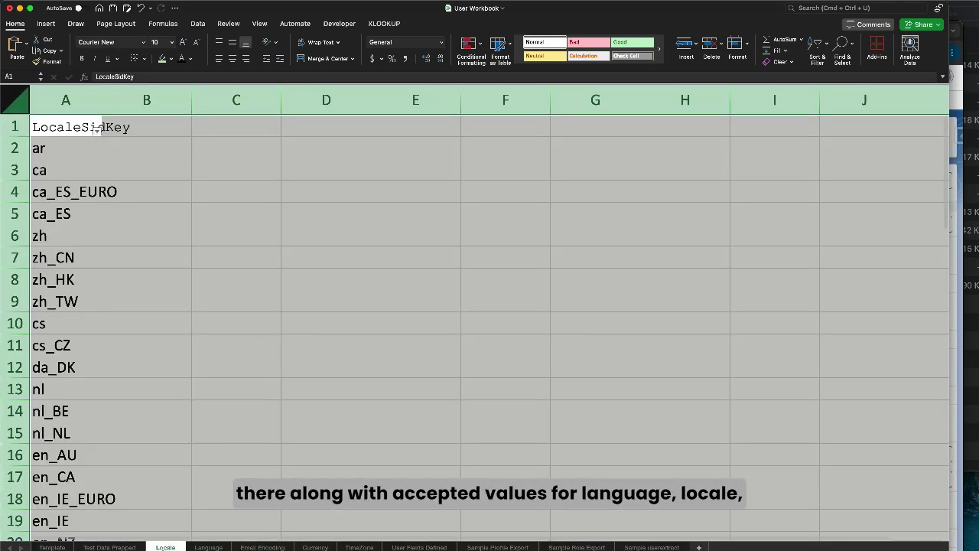
- Review the accepted values on the Currency and TimeZone sheets
left_click(315, 547)
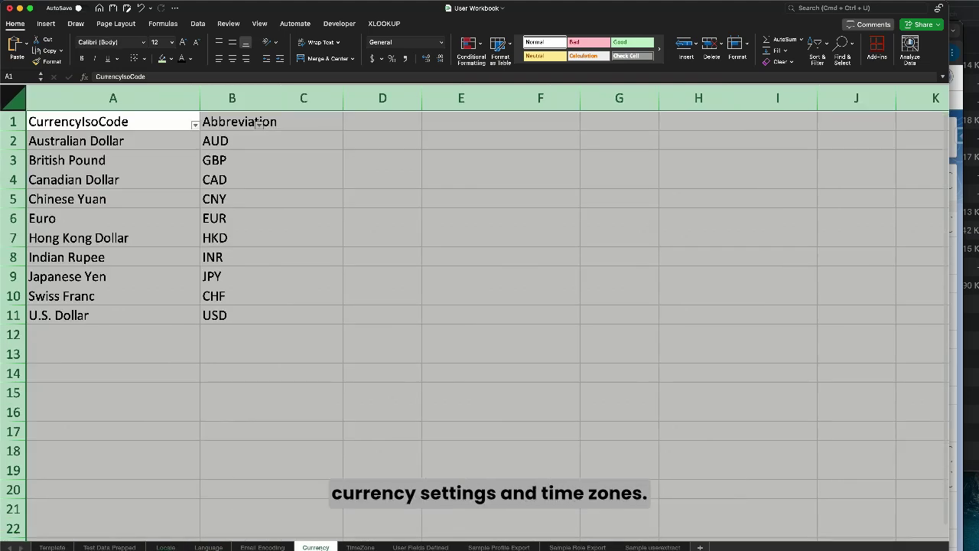
left_click(360, 547)
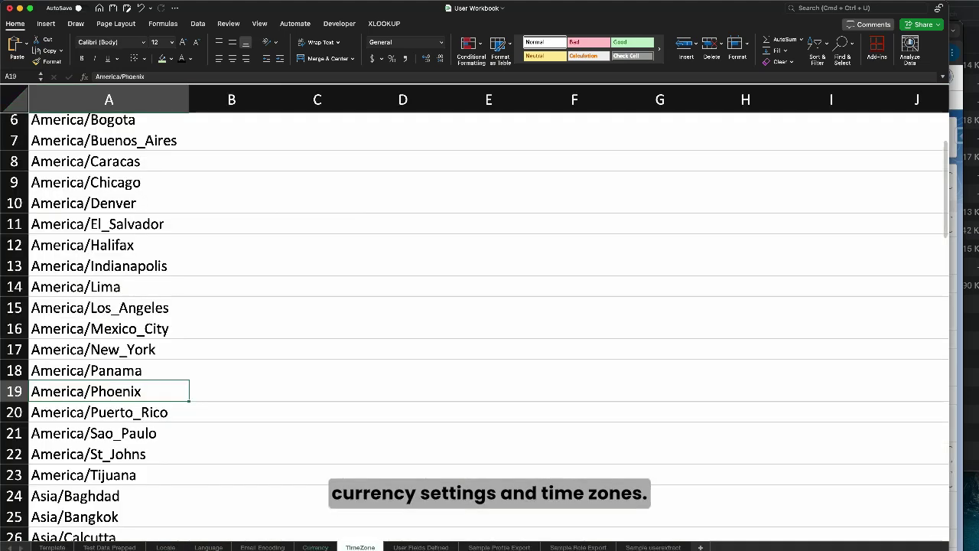
scroll(124, 280, "down", 5)
scroll(124, 280, "up", 7)
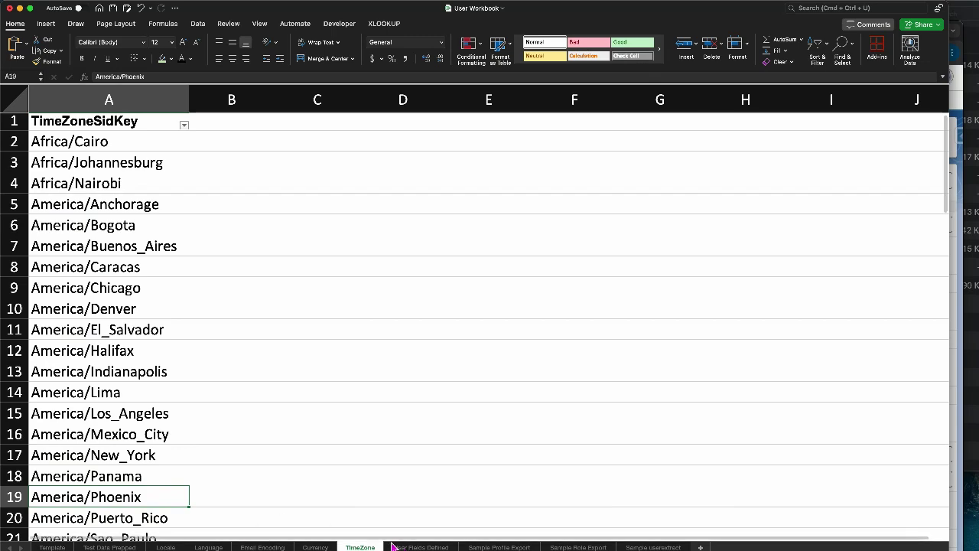
- Return to the Test Data Prepped sheet and check the EMAIL, EMAILENCODINGKEY and FIRSTNAME columns
left_click(109, 547)
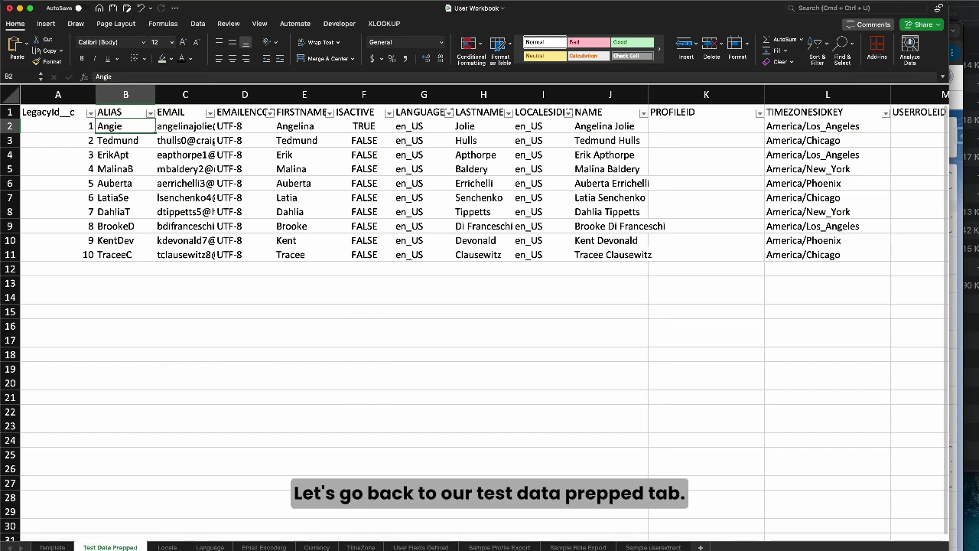
left_click(199, 112)
left_click(246, 113)
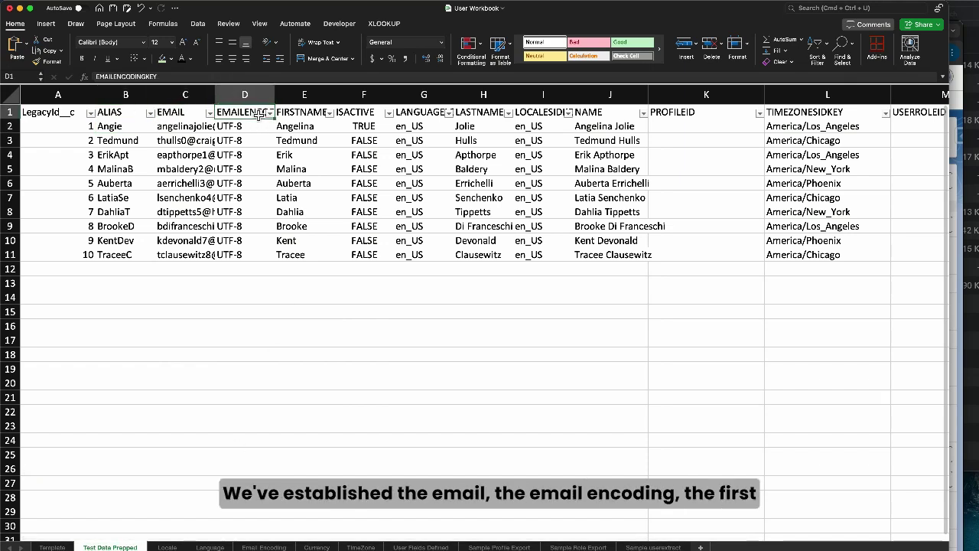
left_click(309, 114)
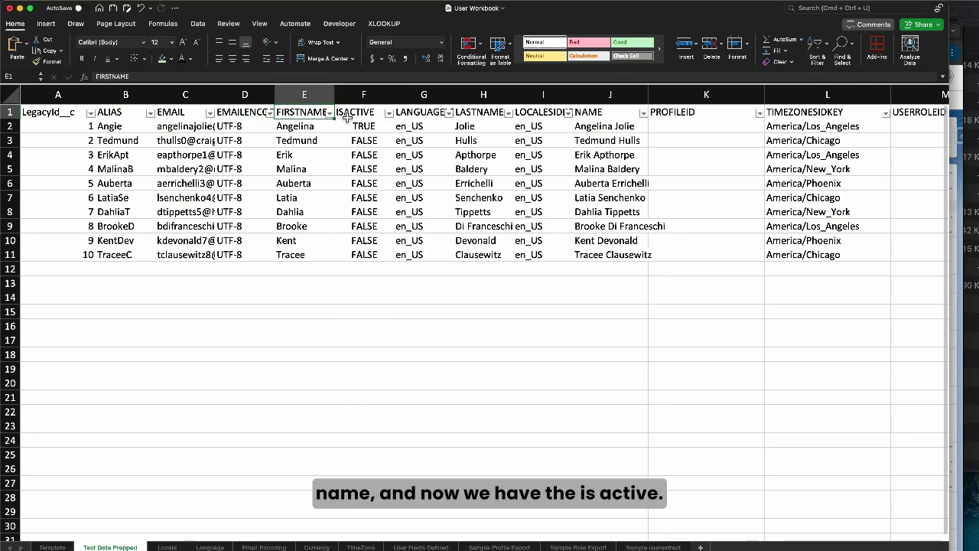
- Examine the ISACTIVE column and the first record's active value against the prepped user data from LegacyId__c to NAME
left_click(372, 115)
left_click(367, 94)
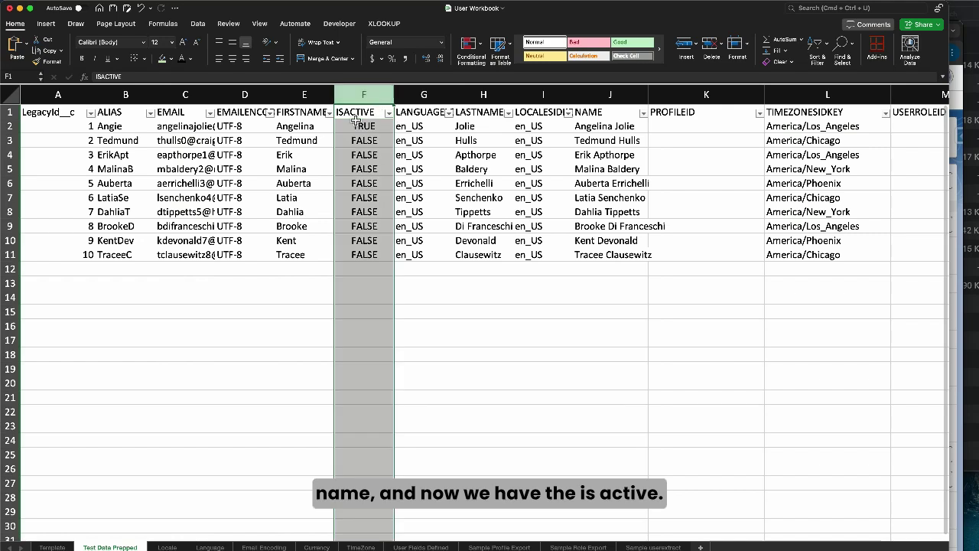
left_click(9, 140)
left_click(367, 128)
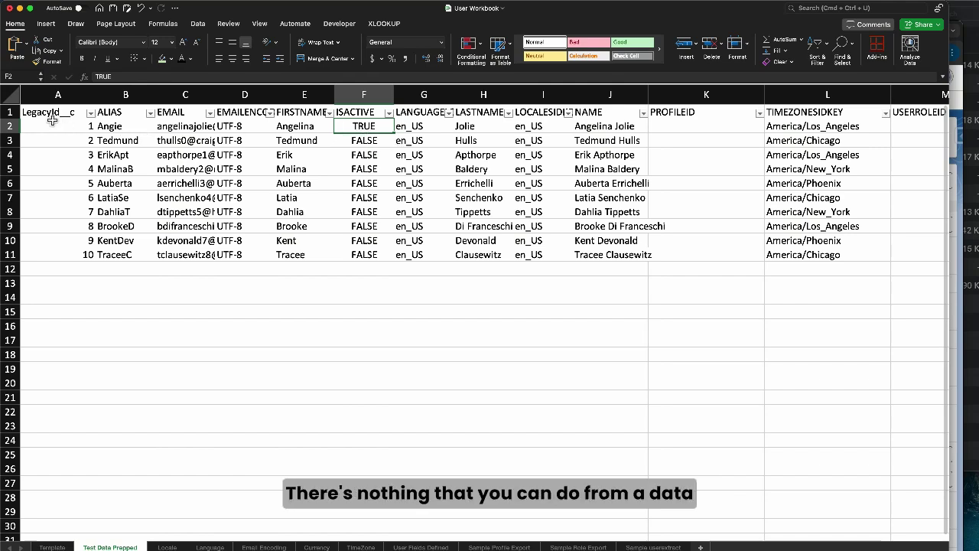
left_click_drag(44, 115, 593, 256)
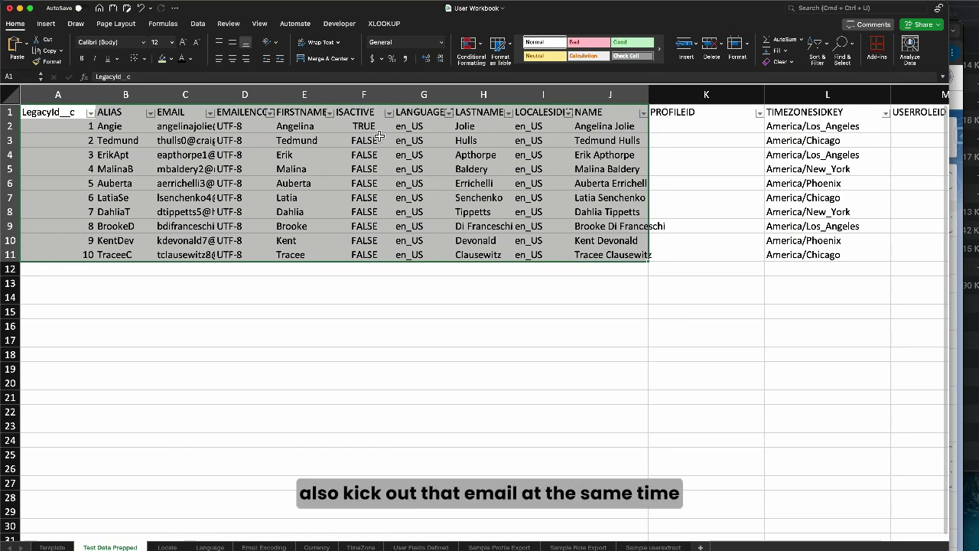
left_click(379, 132)
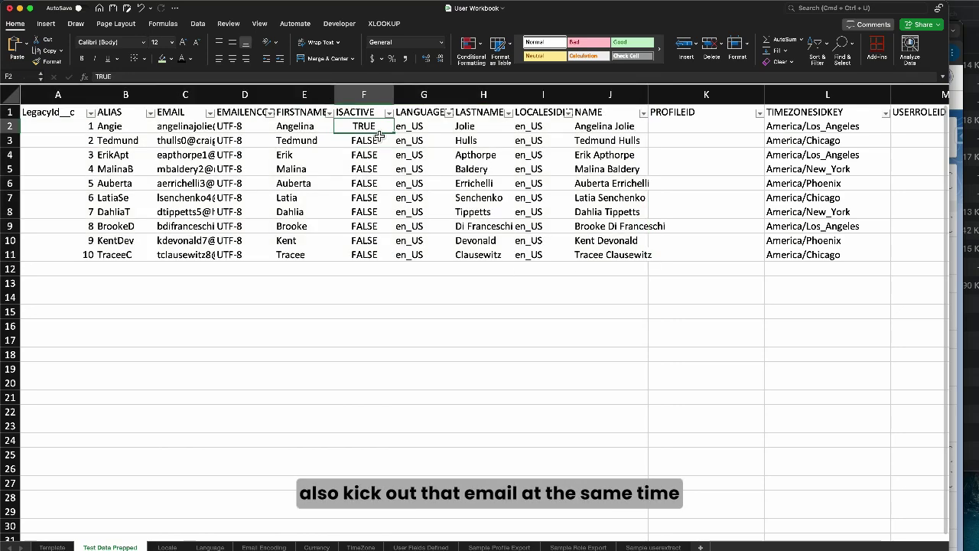
- Check the language, LASTNAME, LOCALESIDKEY and NAME columns on the Test Data Prepped sheet
left_click(443, 129)
left_click(425, 95)
left_click(482, 94)
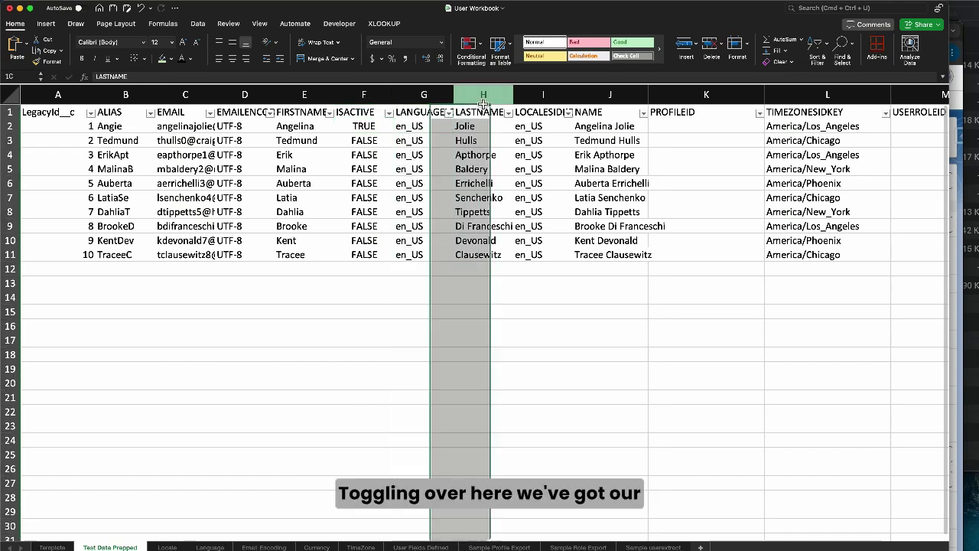
left_click(434, 117)
left_click(481, 117)
left_click(555, 117)
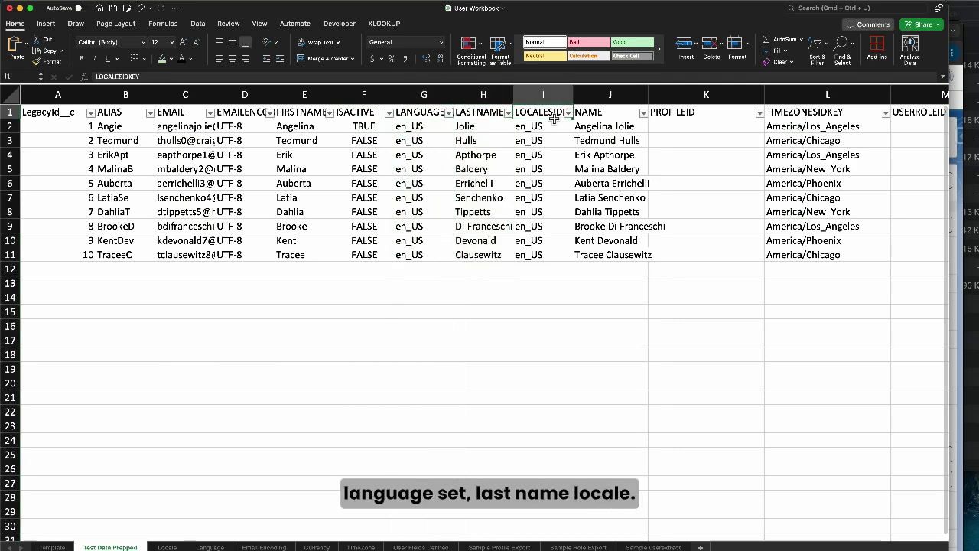
left_click(621, 116)
- Inspect the PROFILEID and USERROLEID columns on the Test Data Prepped sheet, along with the adjoining USERTYPE and USERNAME columns
scroll(605, 114, "right", 3)
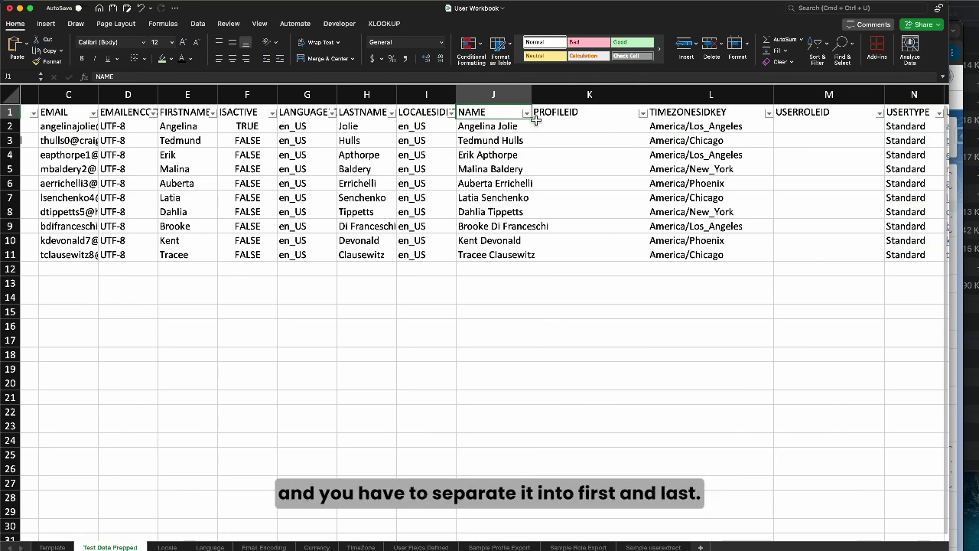
left_click(563, 127)
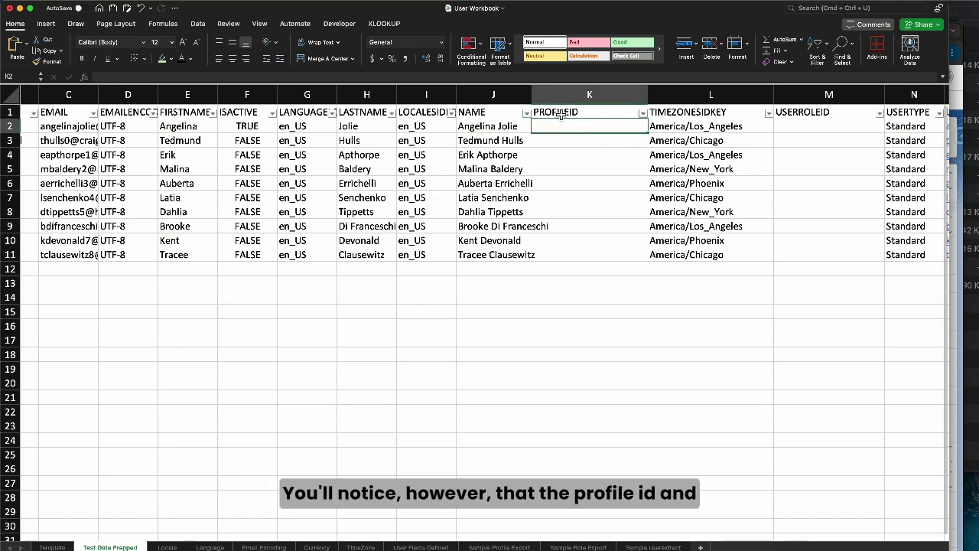
left_click(561, 114)
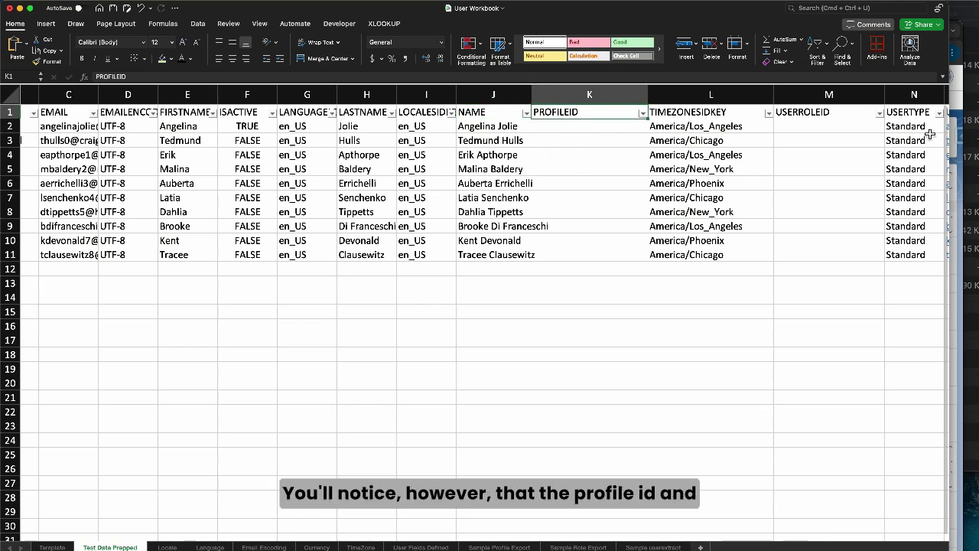
left_click(821, 117)
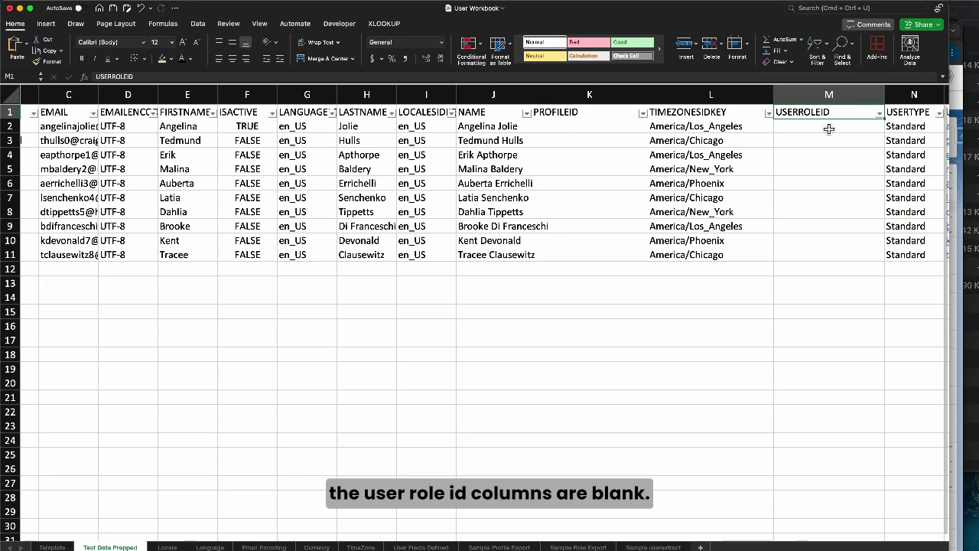
left_click(568, 133)
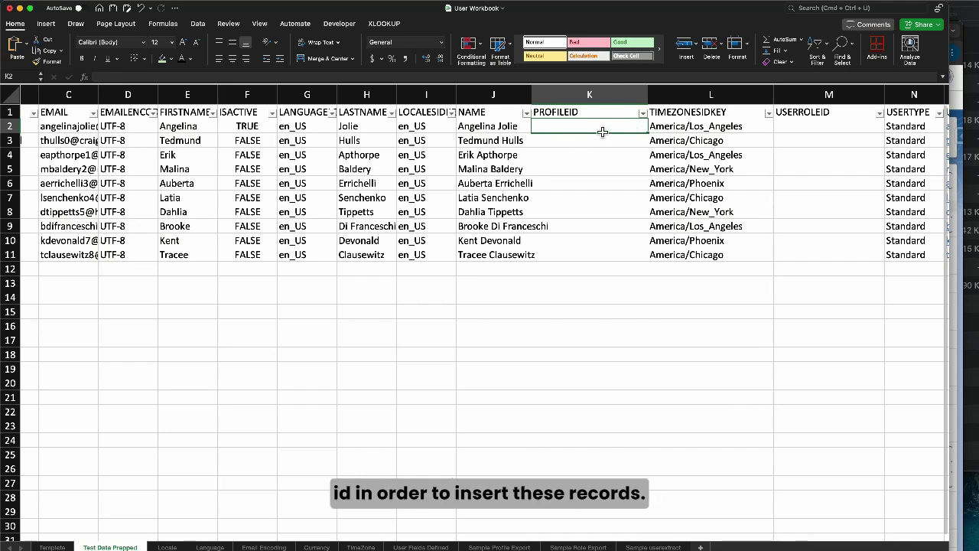
left_click(808, 132)
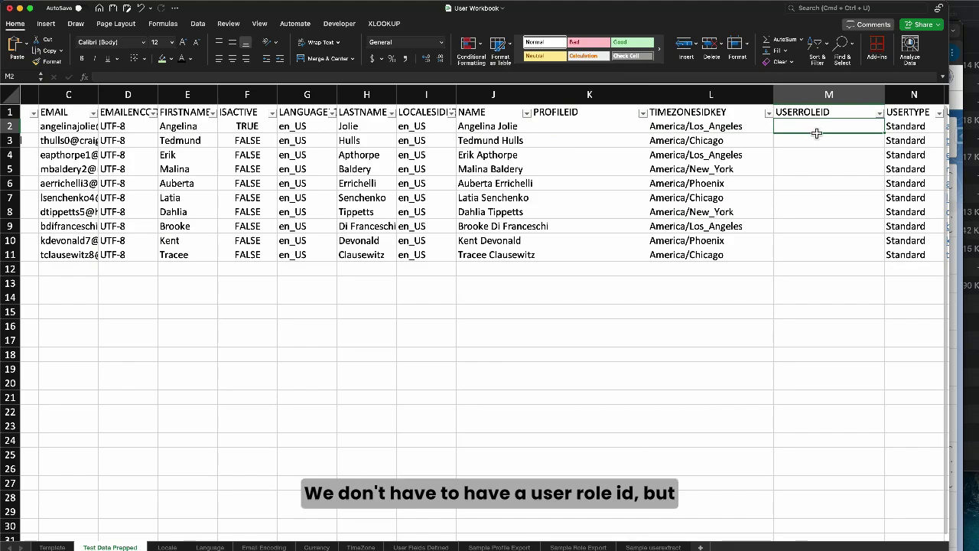
scroll(816, 133, "right", 4)
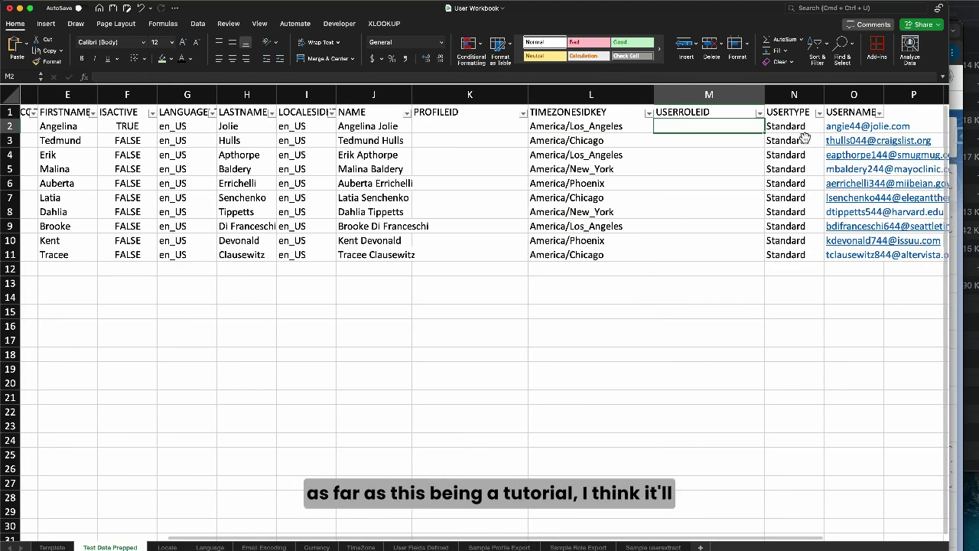
- Switch to Salesforce Setup and open the user Profiles list by searching the setup home for "prof"
scroll(666, 148, "left", 5)
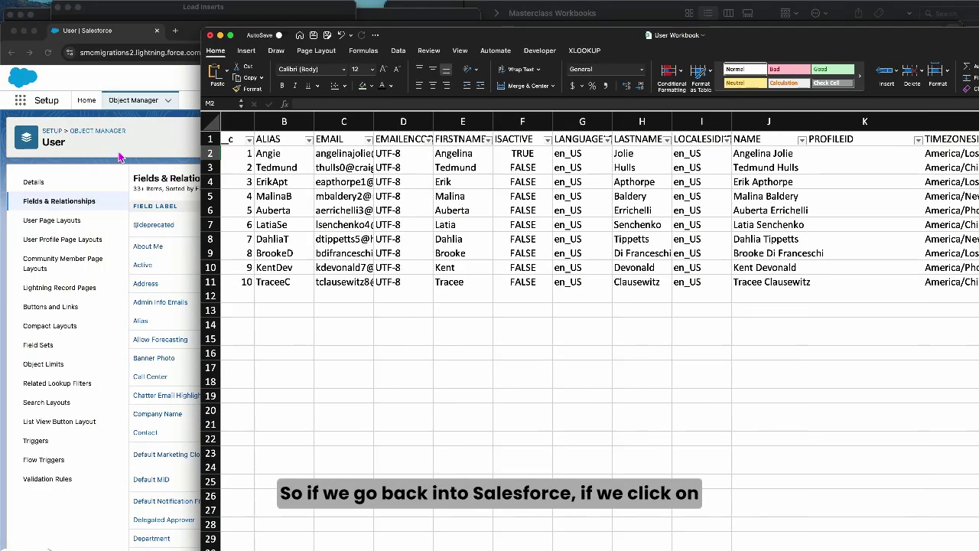
left_click(121, 158)
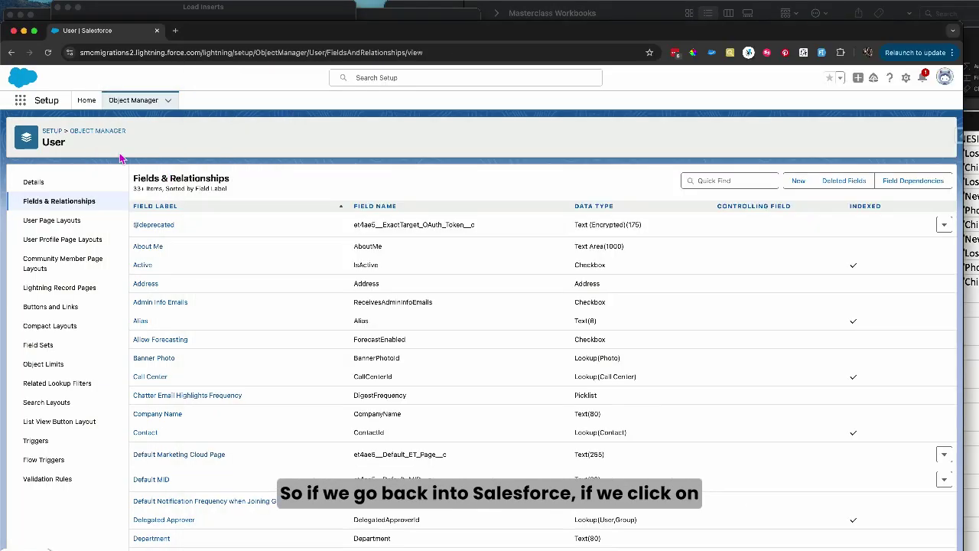
left_click(87, 101)
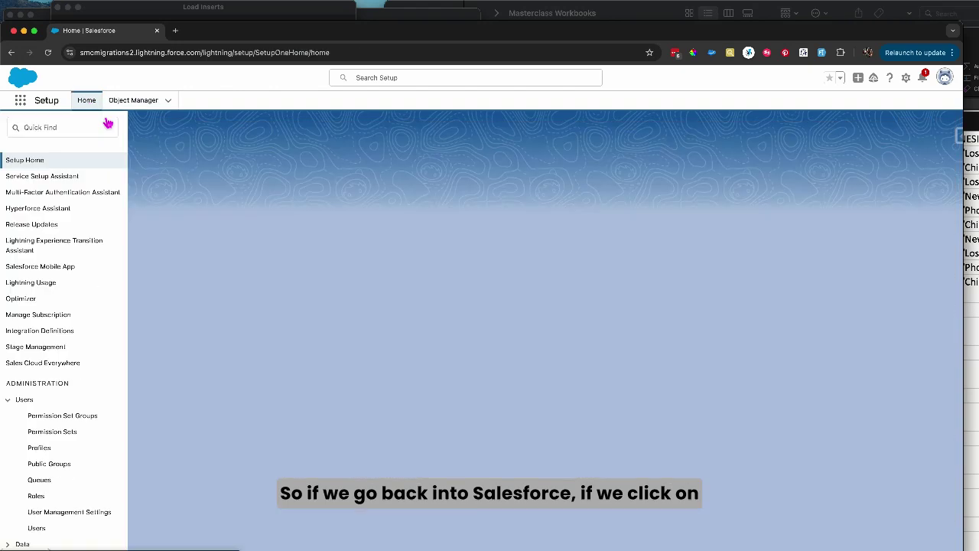
left_click(66, 129)
type("pr")
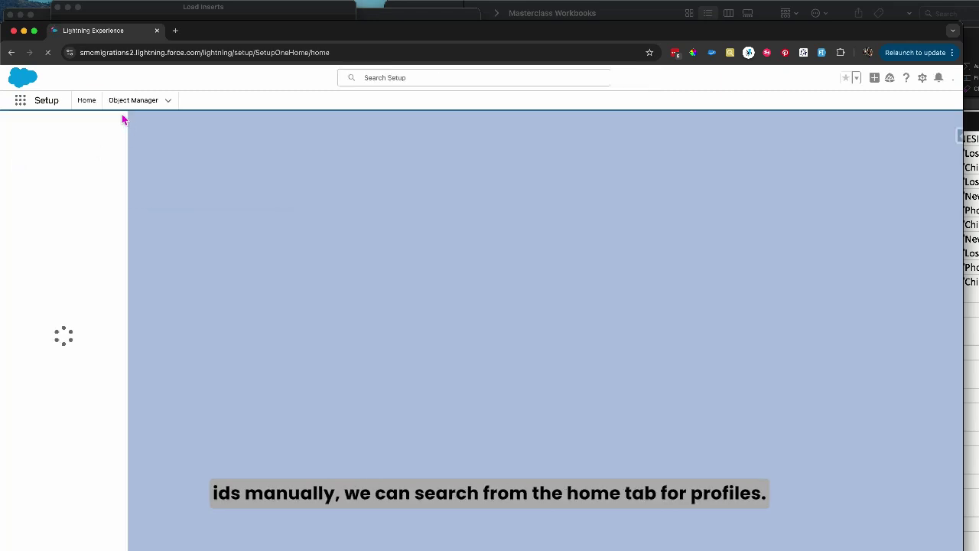
left_click(62, 128)
type("prof")
left_click(37, 181)
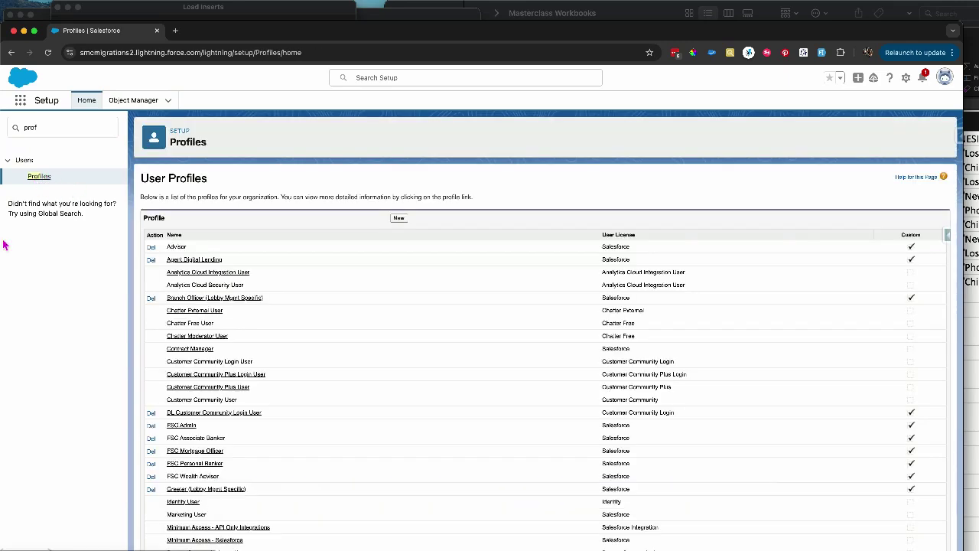
- Open the System Administrator profile, highlight its profile ID in the page address, and return to the profile list
scroll(212, 379, "down", 5)
left_click(194, 527)
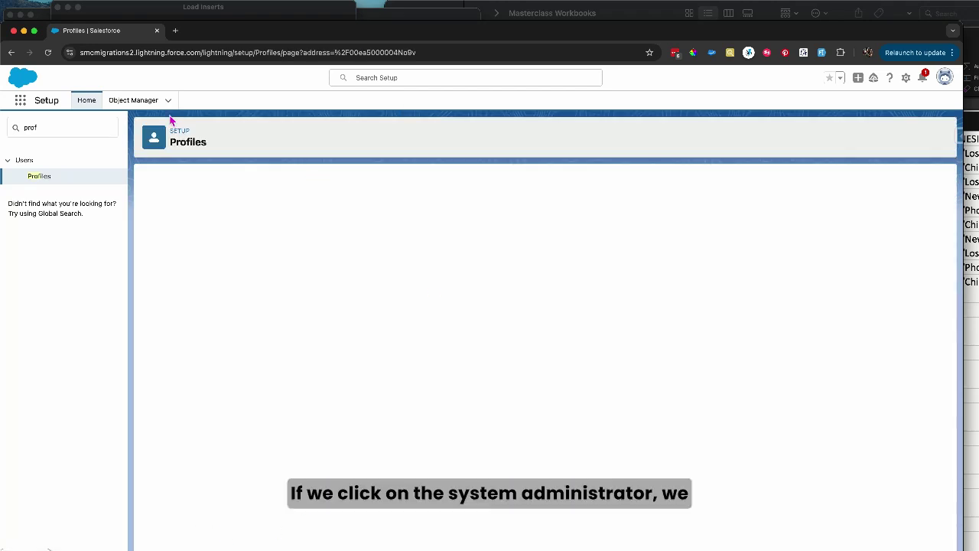
left_click_drag(350, 53, 421, 56)
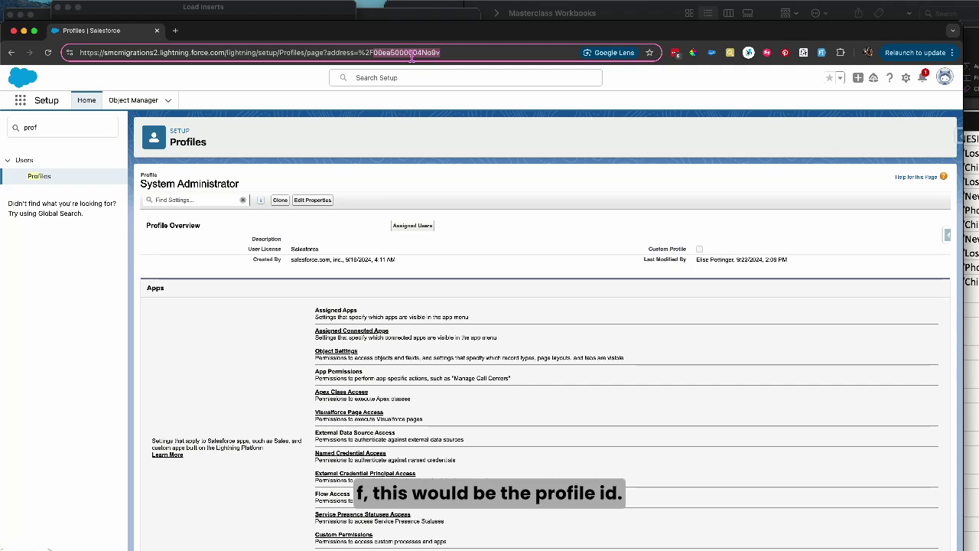
left_click(11, 52)
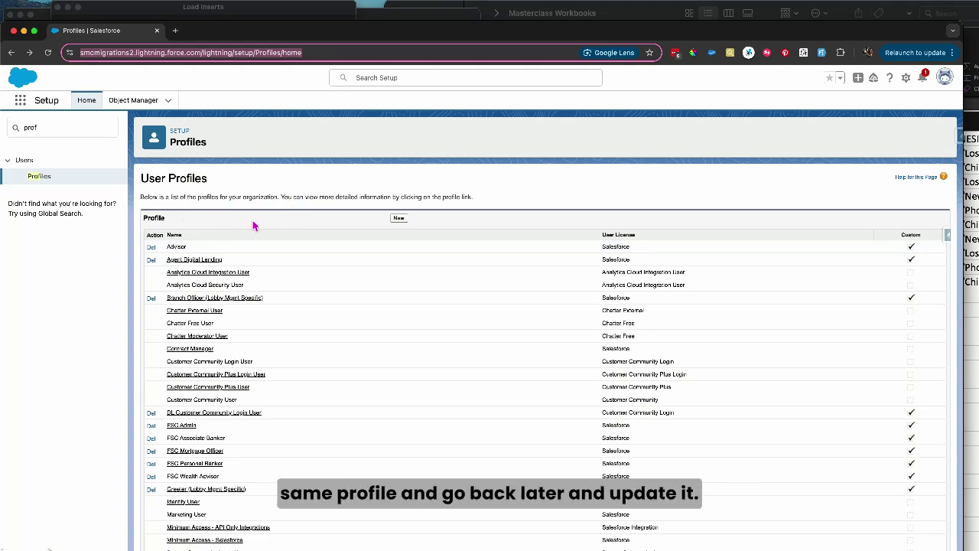
- Find Roles in Setup by searching for "role" and open the organization's role hierarchy
double_click(29, 127)
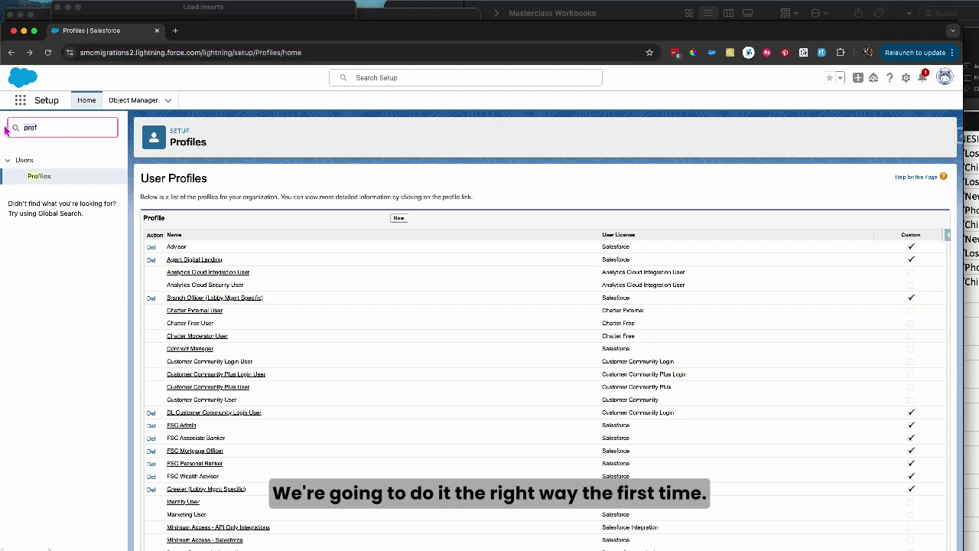
type("ro")
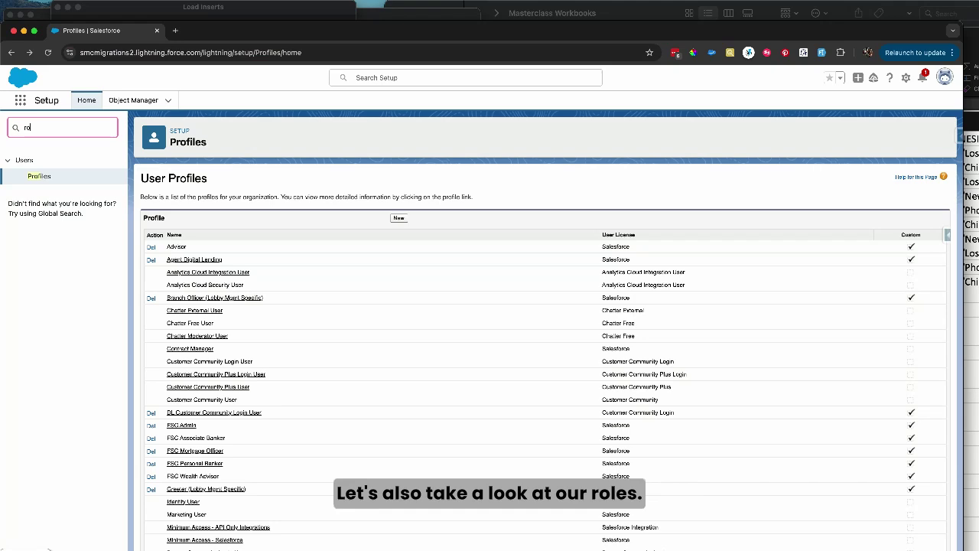
type("le")
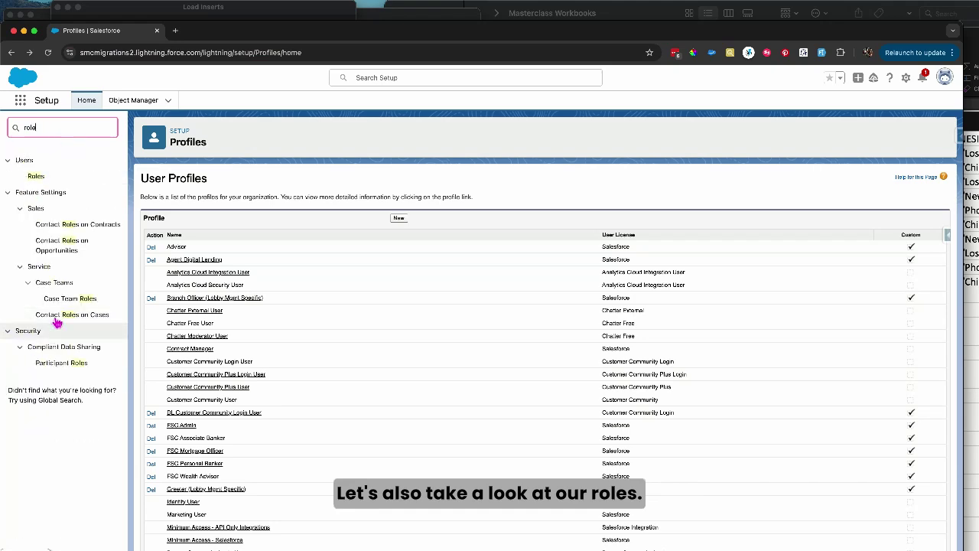
left_click(35, 176)
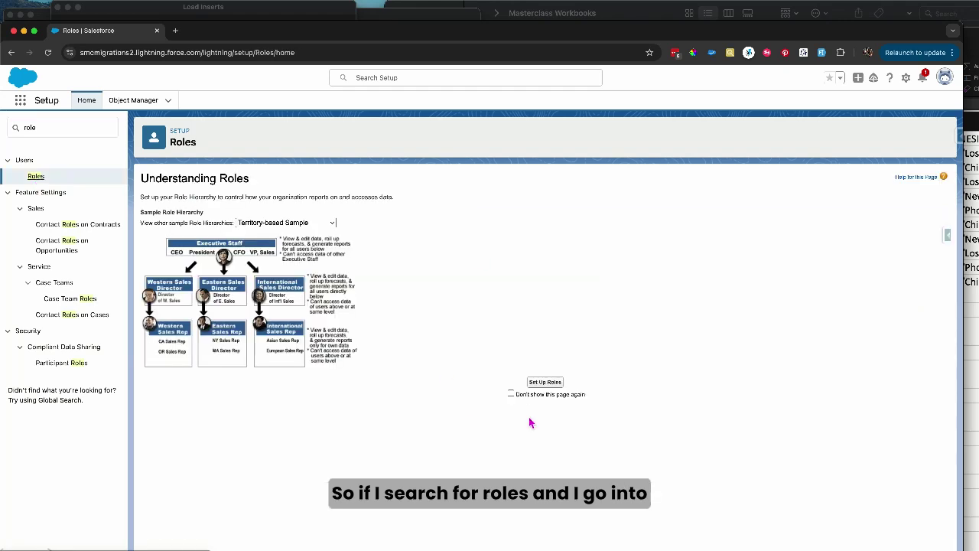
left_click(544, 382)
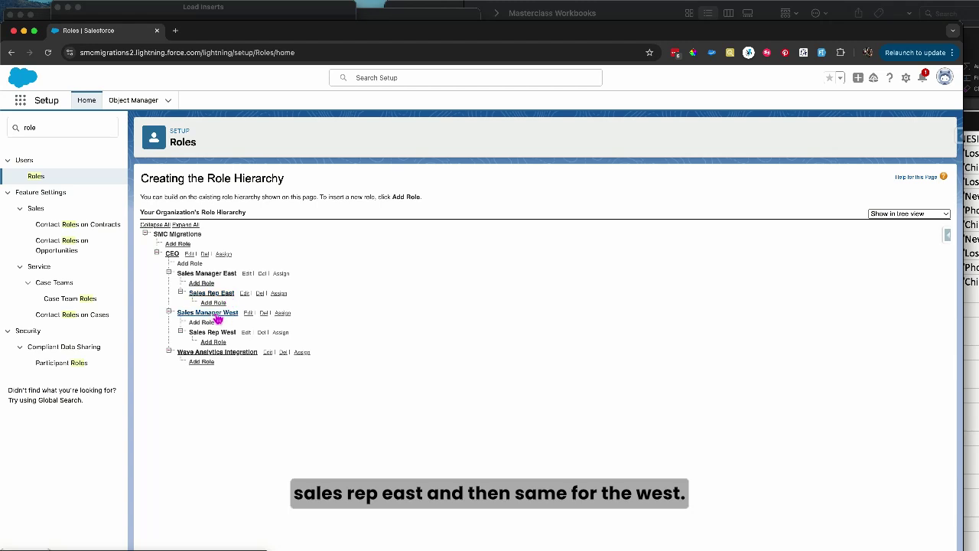
- Open the Sales Manager East role and highlight its role ID in the page address
left_click(211, 273)
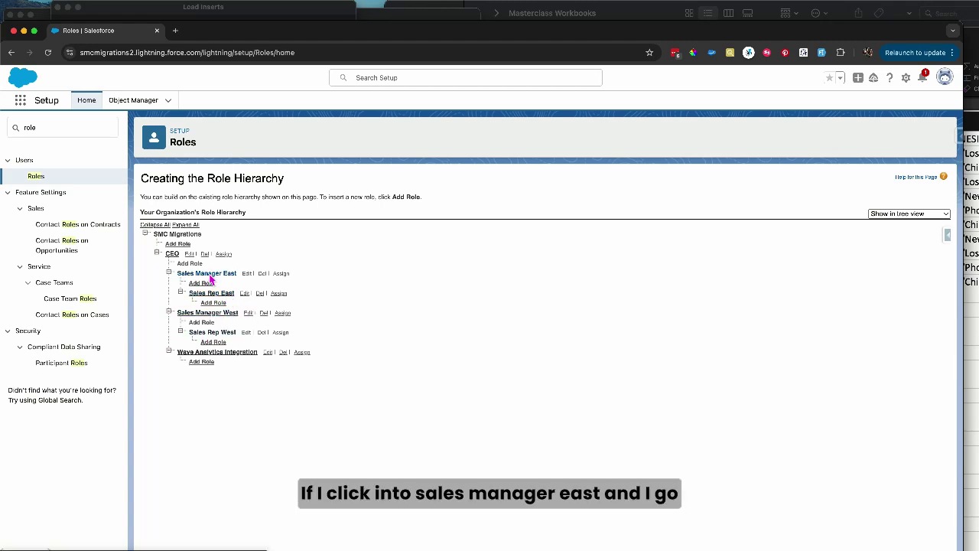
double_click(364, 53)
left_click(384, 54)
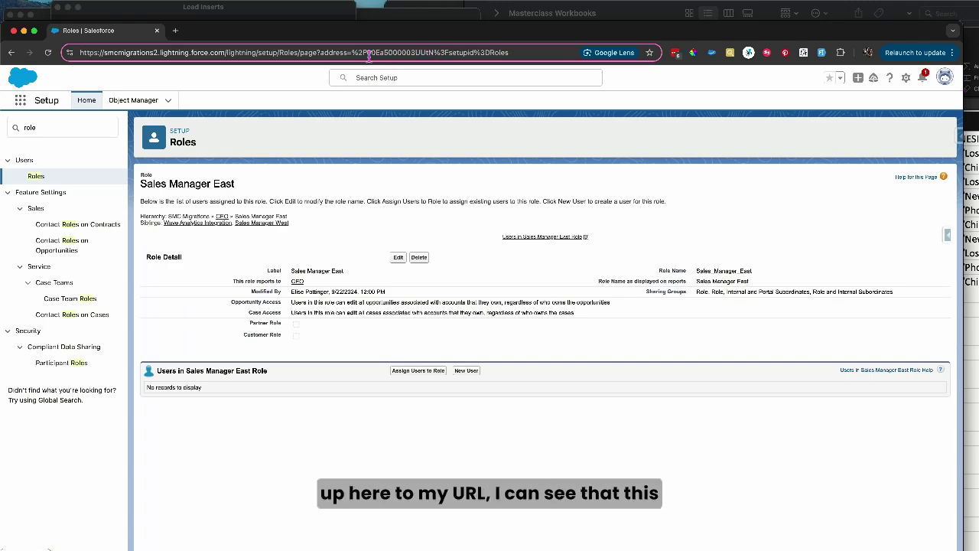
left_click_drag(367, 55, 434, 59)
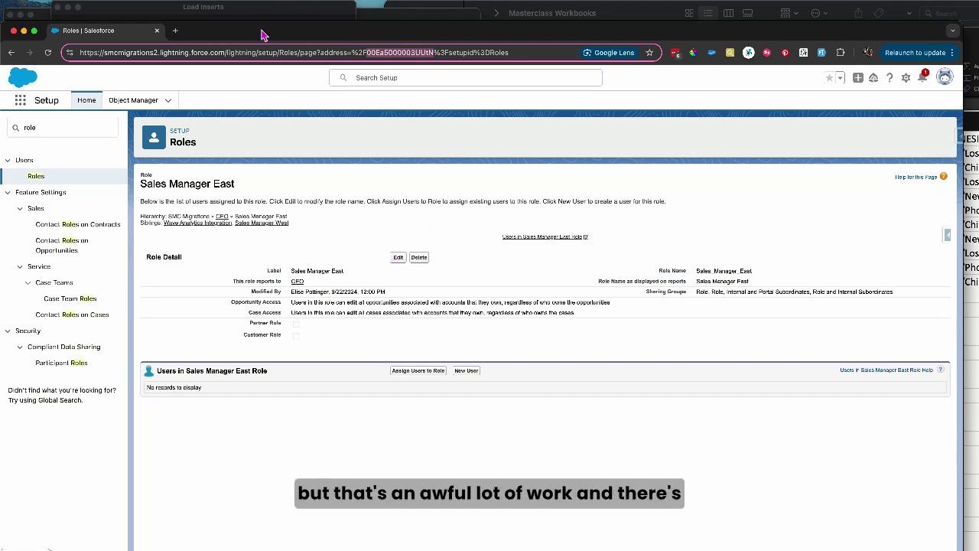
- Switch to Salesforce Data Loader and cancel the open Load Inserts dialog
left_click_drag(259, 36, 266, 46)
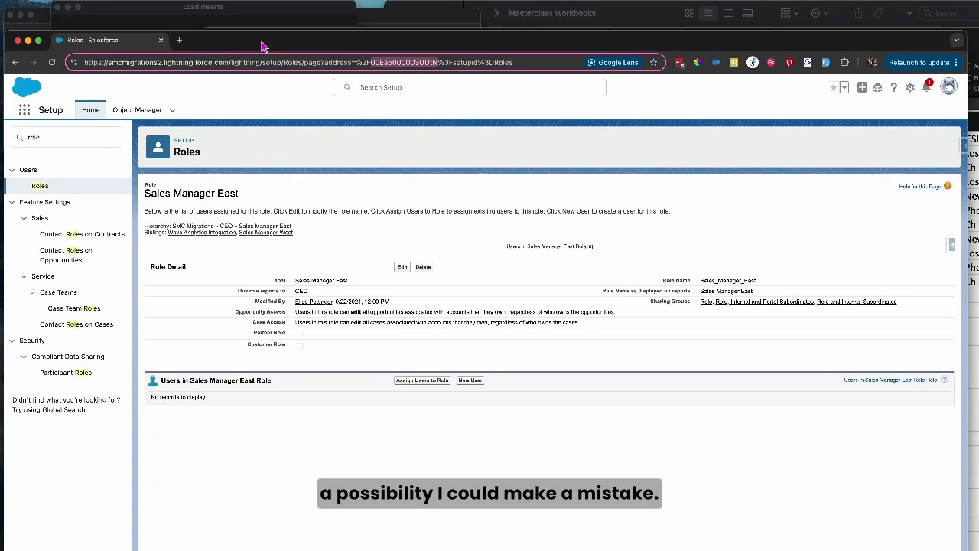
left_click(142, 23)
left_click(255, 294)
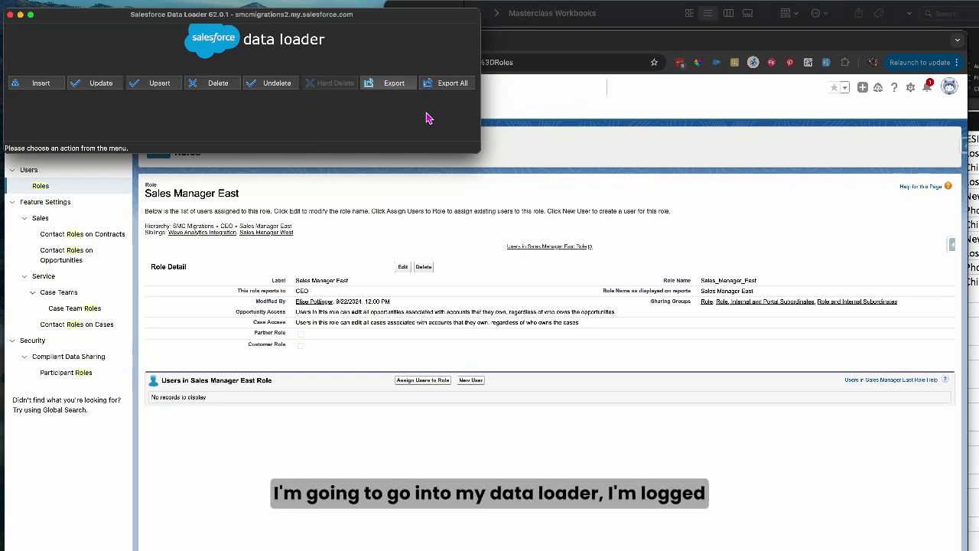
- Start a new export, show all Salesforce objects, and select the Profile object
left_click(394, 83)
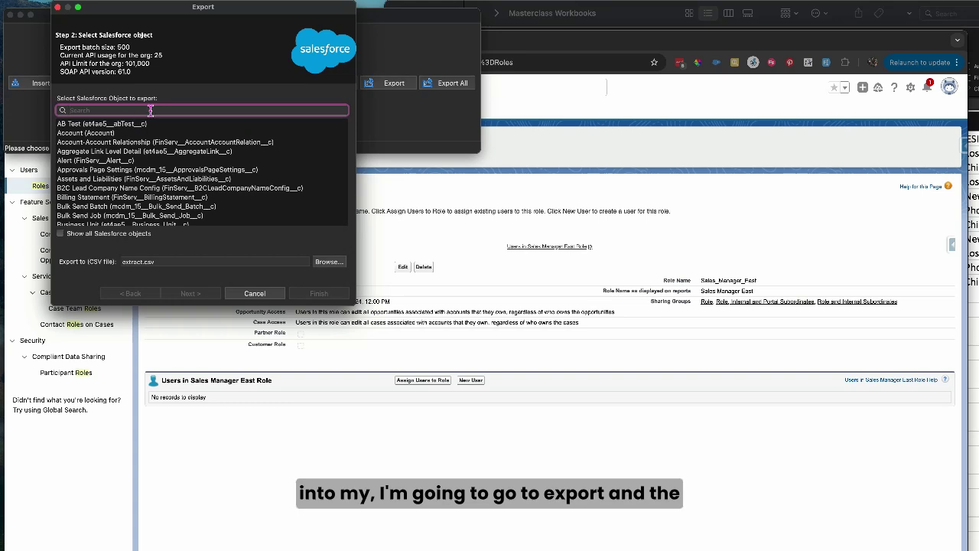
type("profi")
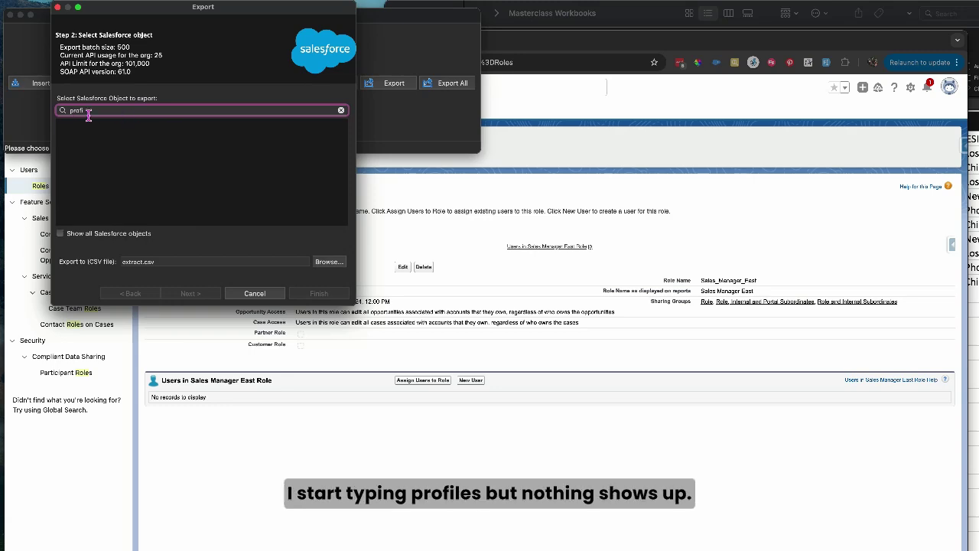
left_click(61, 234)
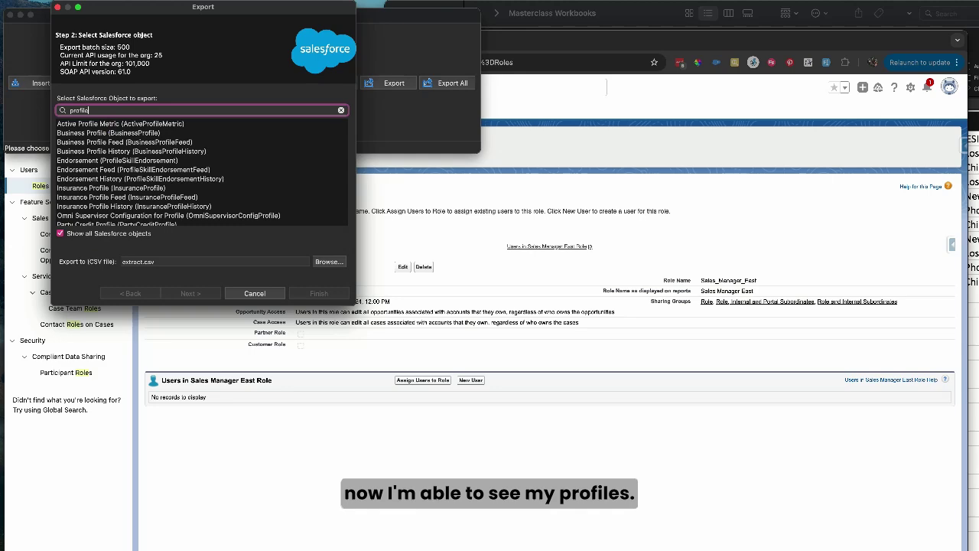
scroll(142, 189, "down", 10)
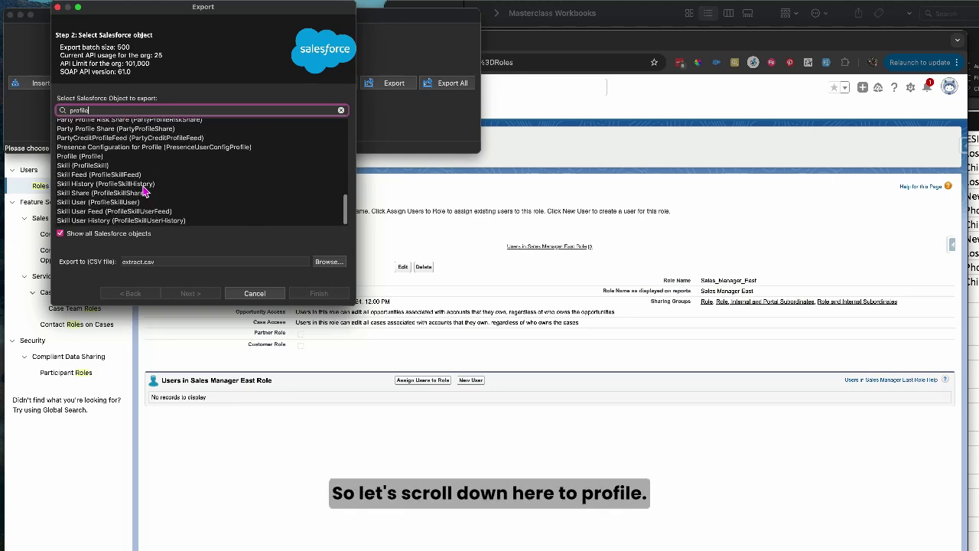
left_click(92, 157)
- Set the export file to profileextract.csv, saved in a new folder named Profiles inside Masterclass Workbooks
left_click(122, 261)
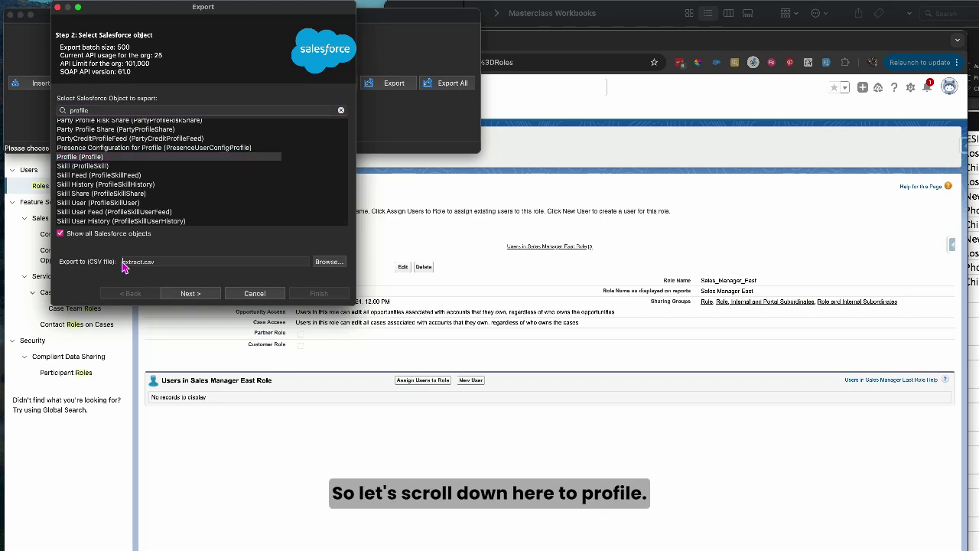
type("profile")
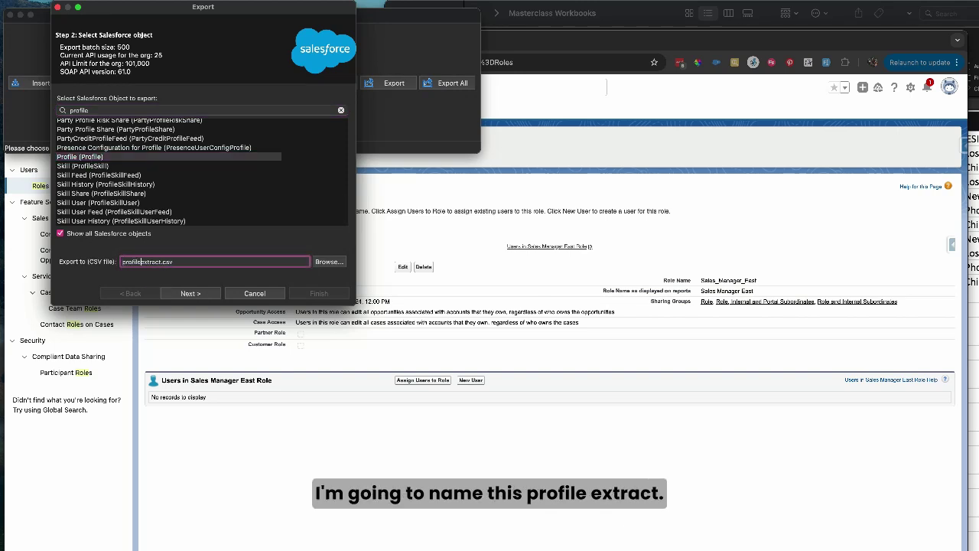
left_click(321, 264)
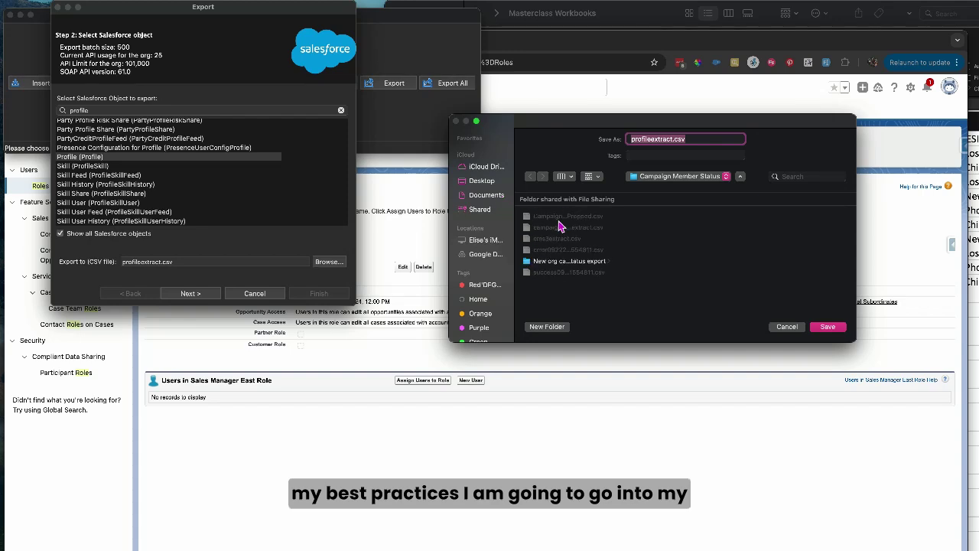
left_click(701, 177)
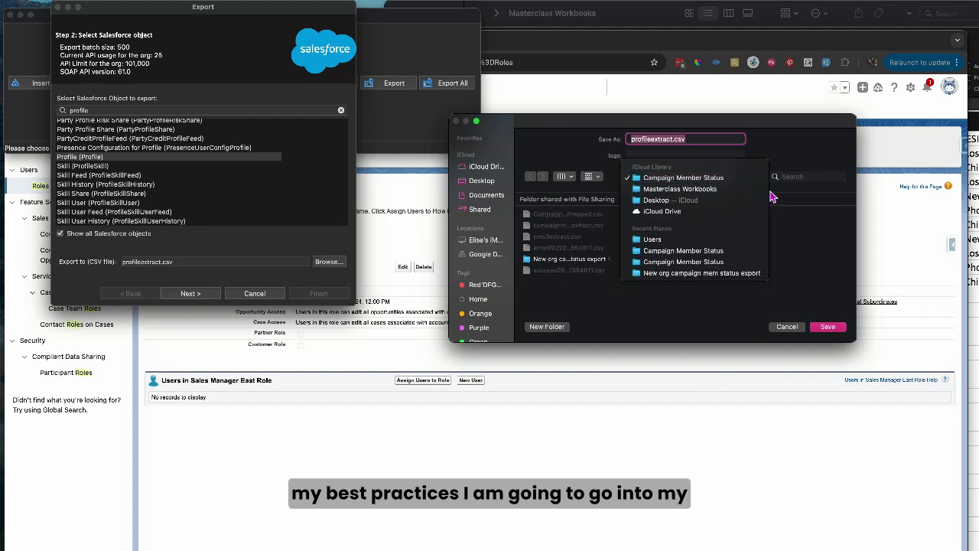
left_click(726, 189)
left_click(547, 327)
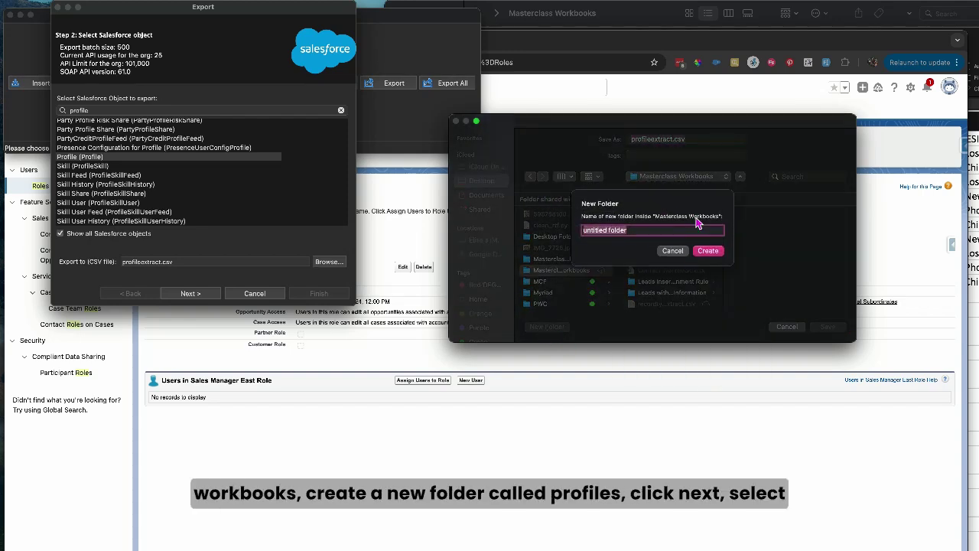
type("Profiles")
key("Return")
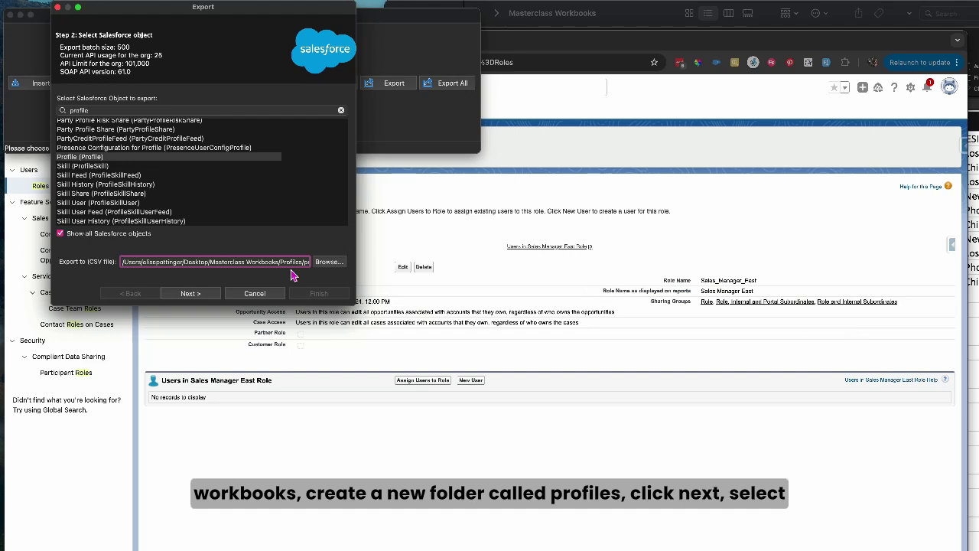
- Include all Profile fields in the query, run the extraction, and close the completion message
left_click(205, 296)
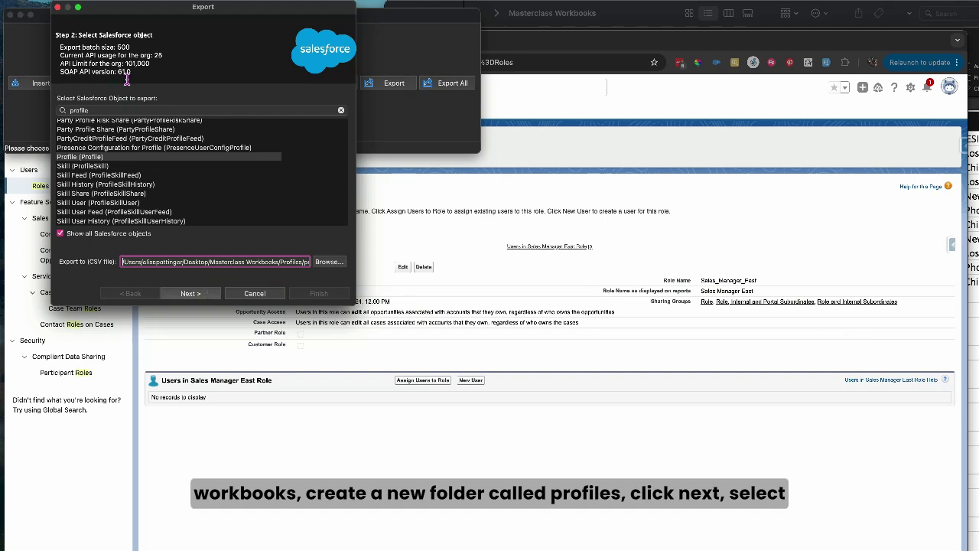
left_click(86, 202)
left_click(319, 293)
left_click(682, 238)
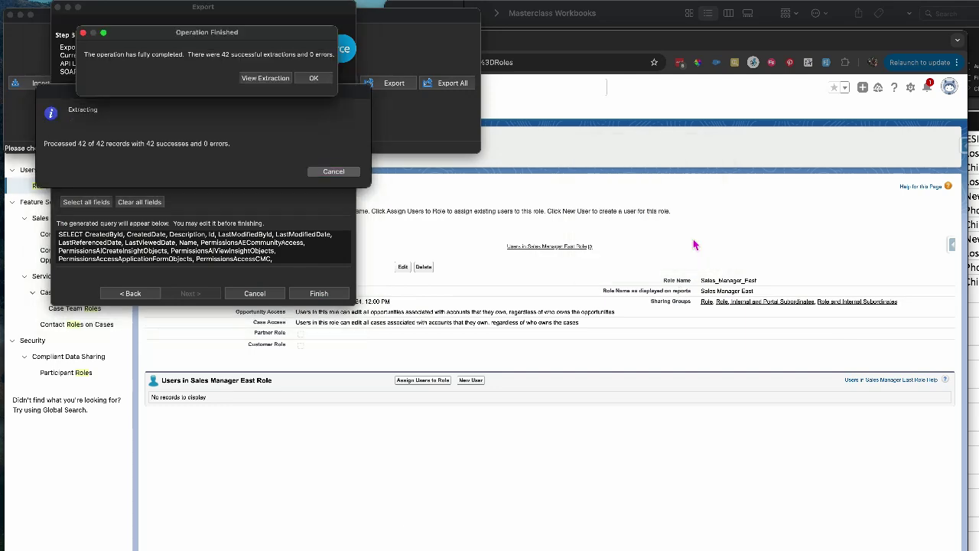
left_click(315, 78)
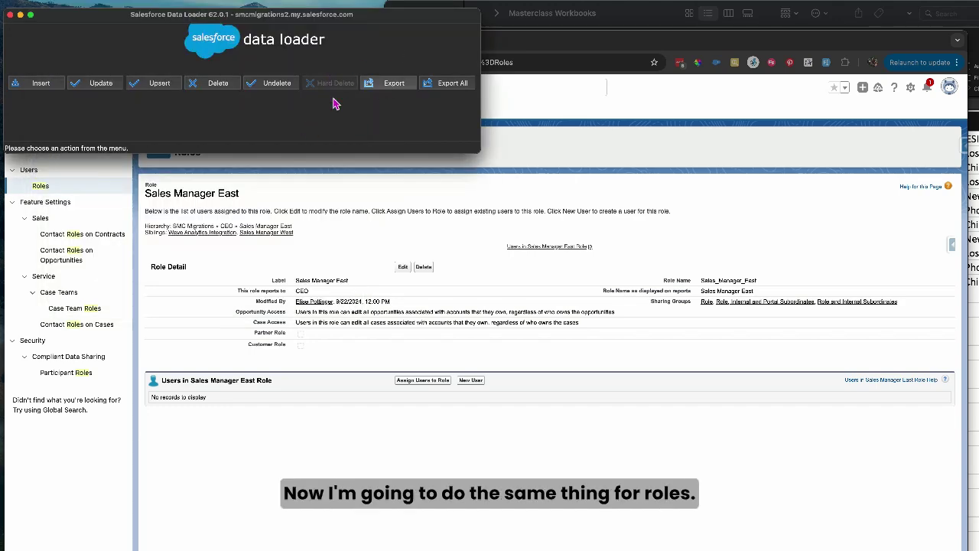
- Start a new export, show all Salesforce objects, and select the Role (UserRole) object
left_click(394, 83)
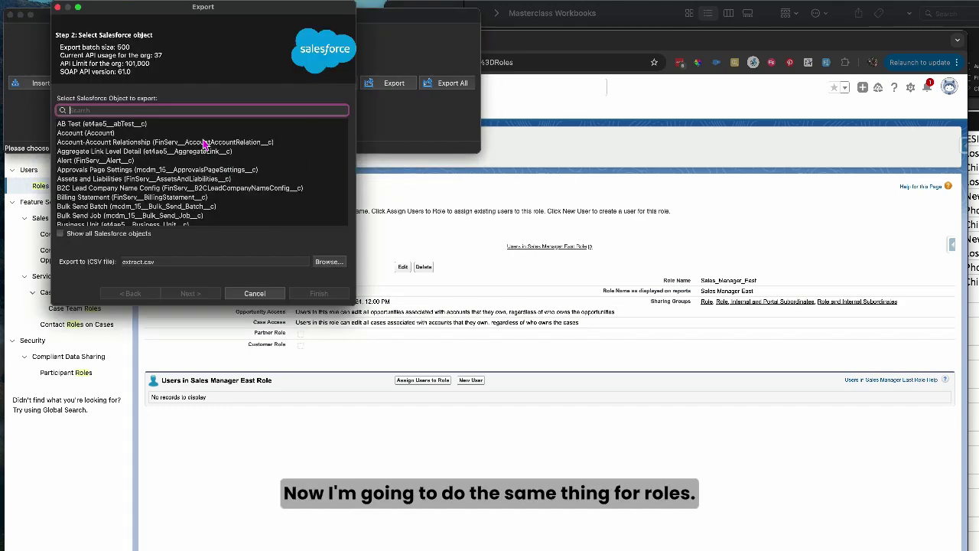
type("rol")
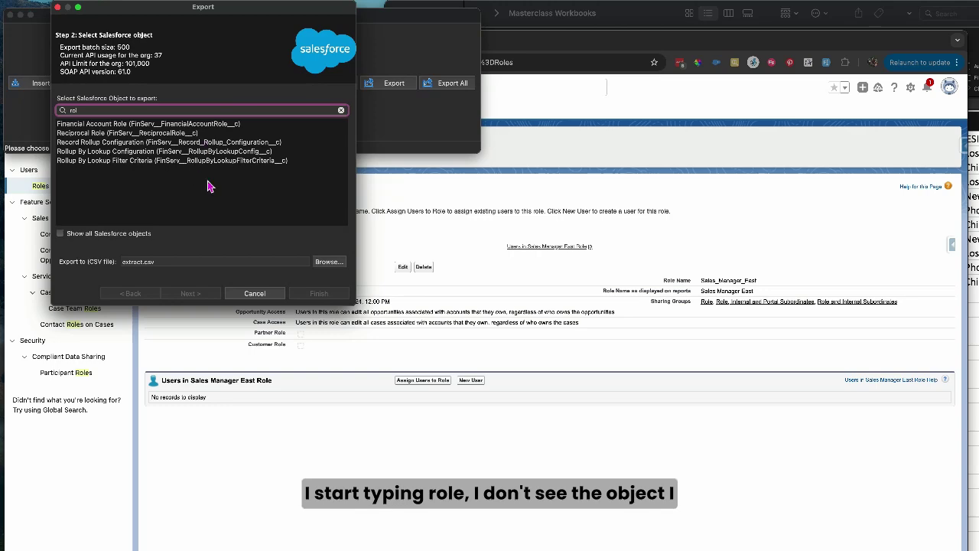
left_click(61, 233)
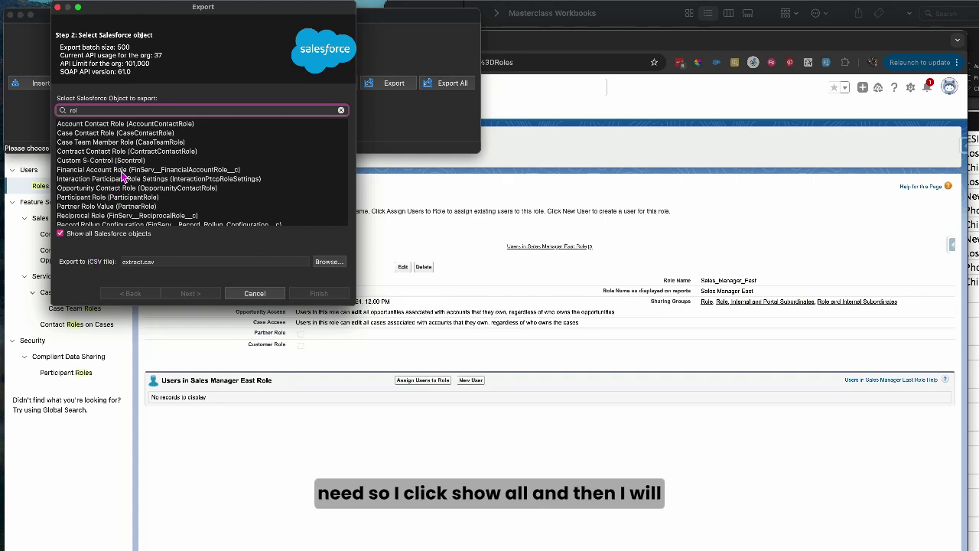
type("es")
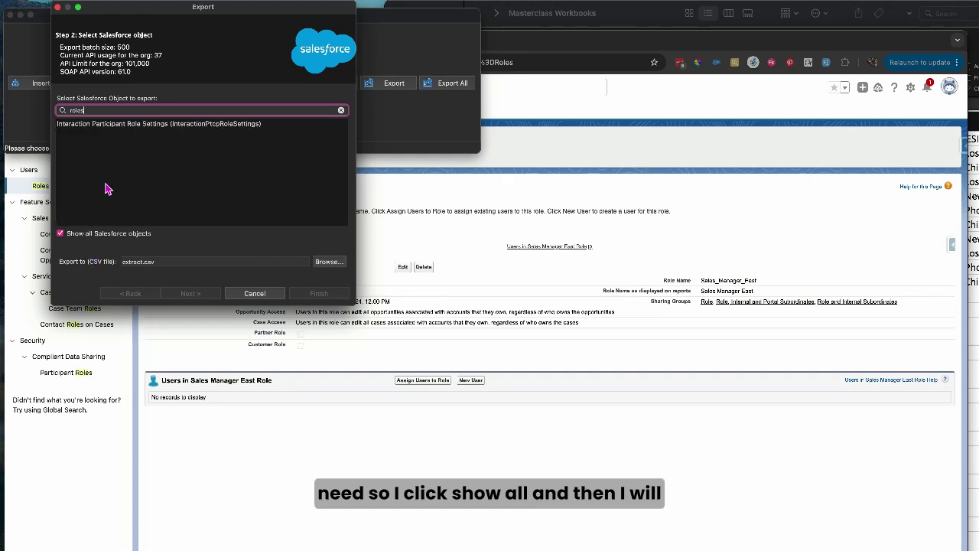
key("BackSpace")
scroll(99, 198, "down", 1)
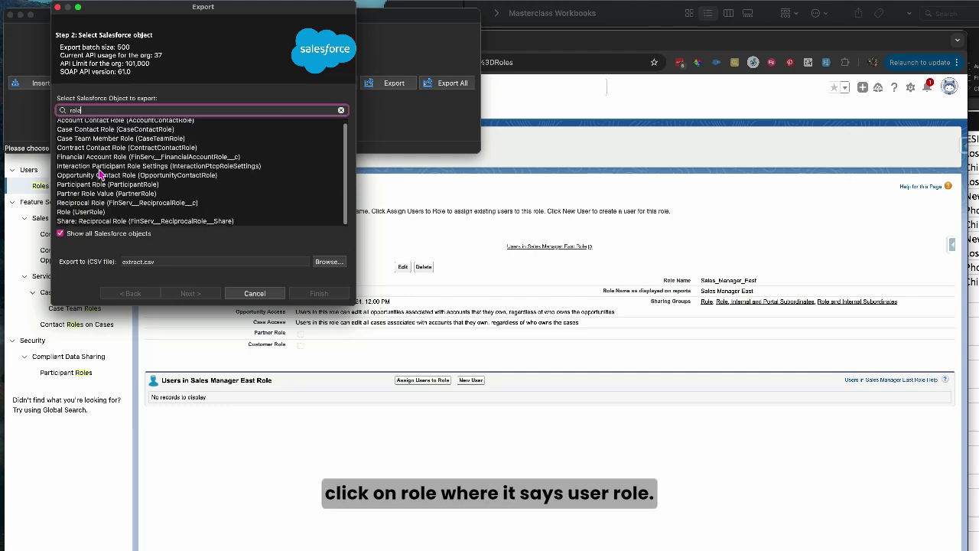
left_click(92, 212)
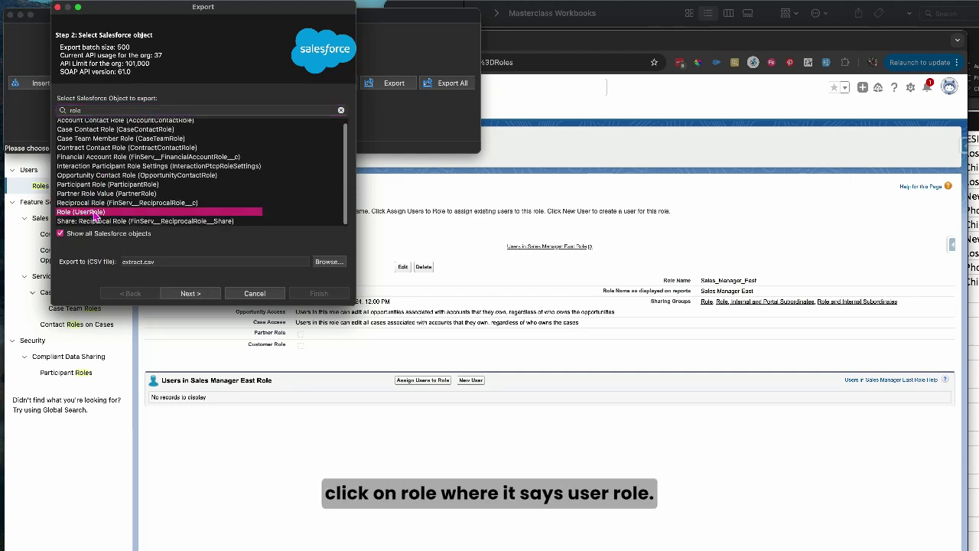
- Set the export file to role extract.csv, saved in a new folder named Roles inside Masterclass Workbooks
left_click(123, 263)
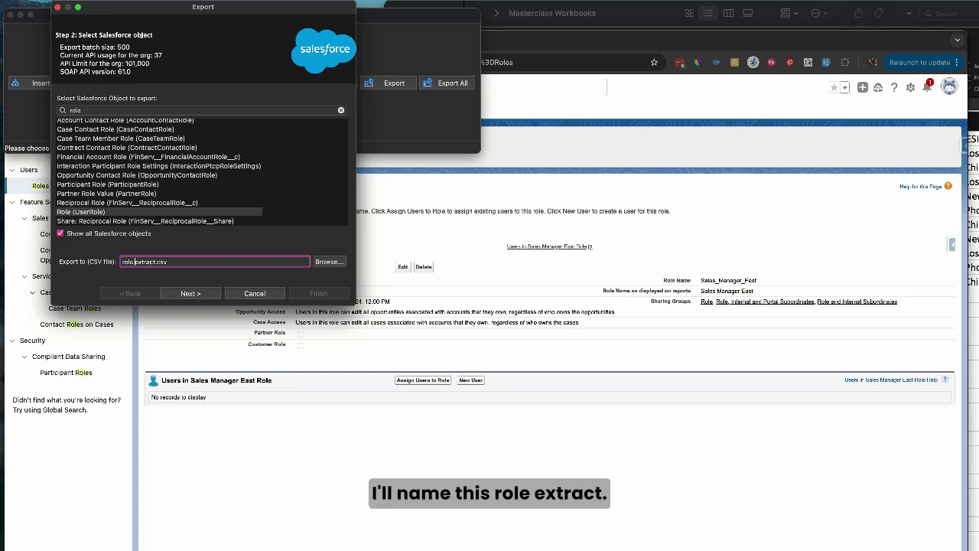
left_click(329, 262)
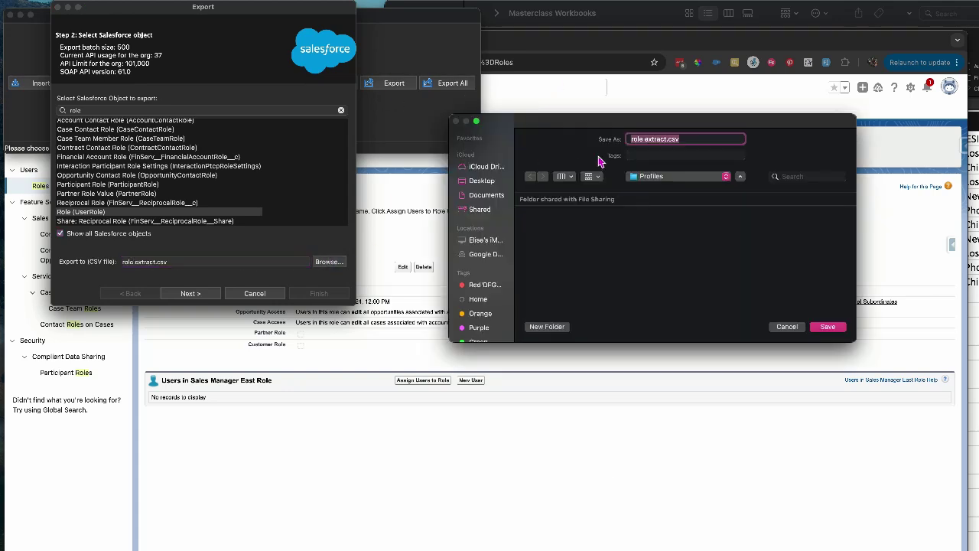
left_click(686, 180)
left_click(680, 189)
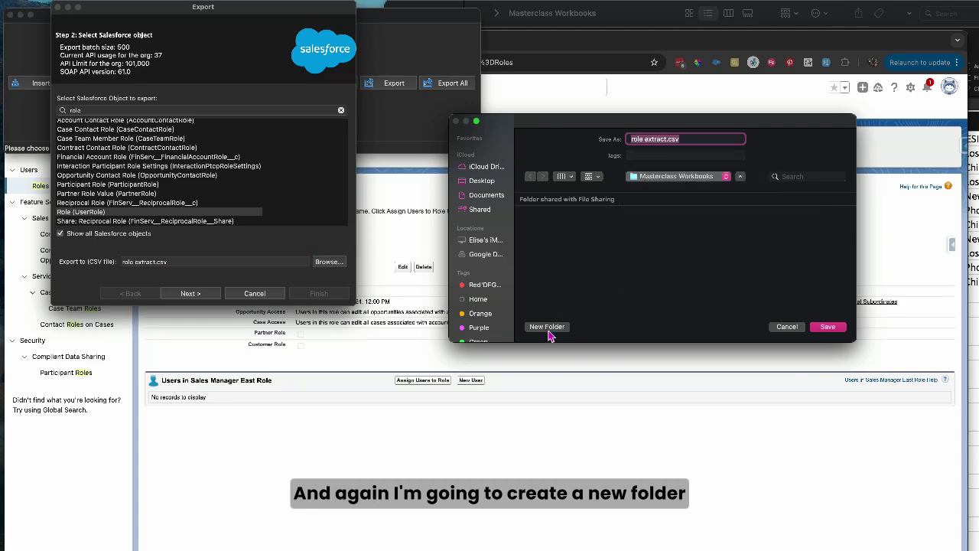
left_click(555, 328)
type("Roles")
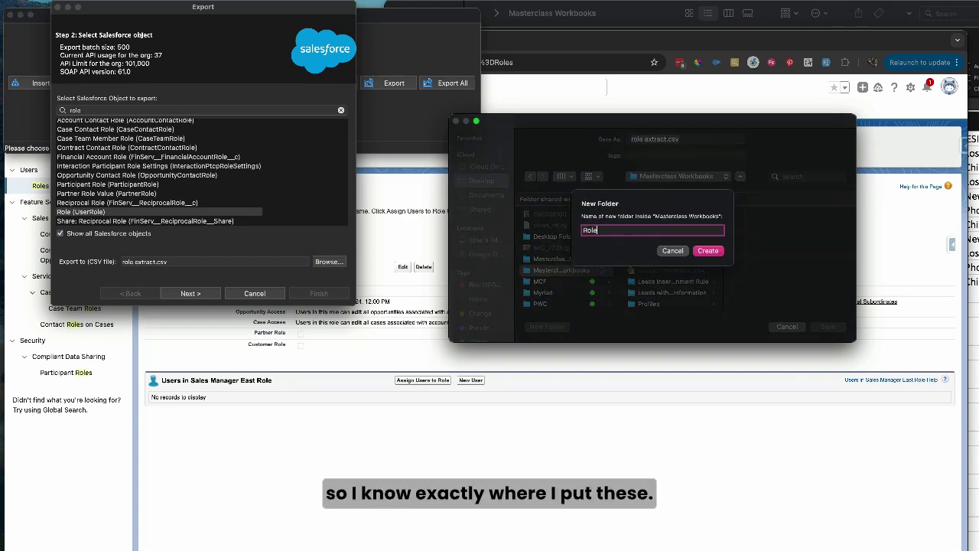
left_click(708, 253)
left_click(828, 326)
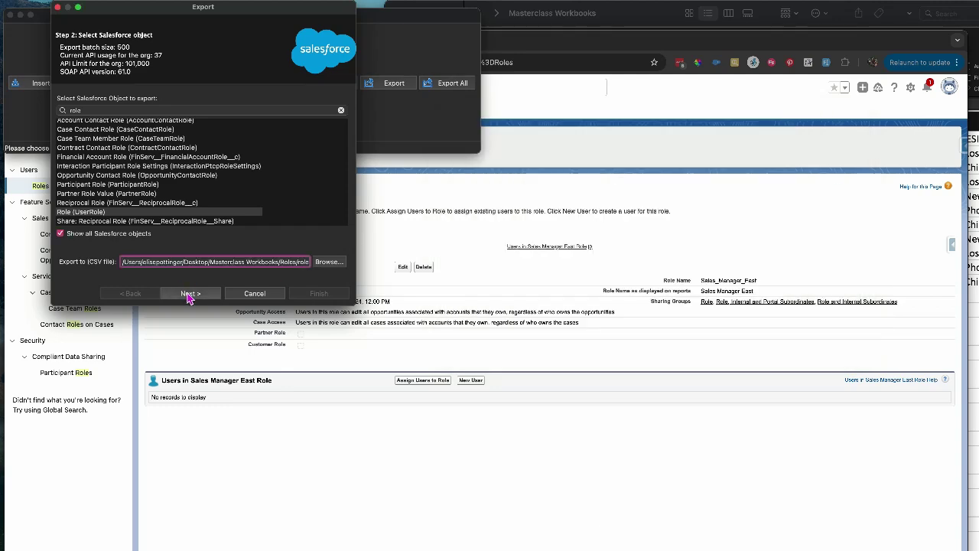
- Include all Role fields in the query, run the extraction, and close the completion message
key("Return")
left_click(87, 202)
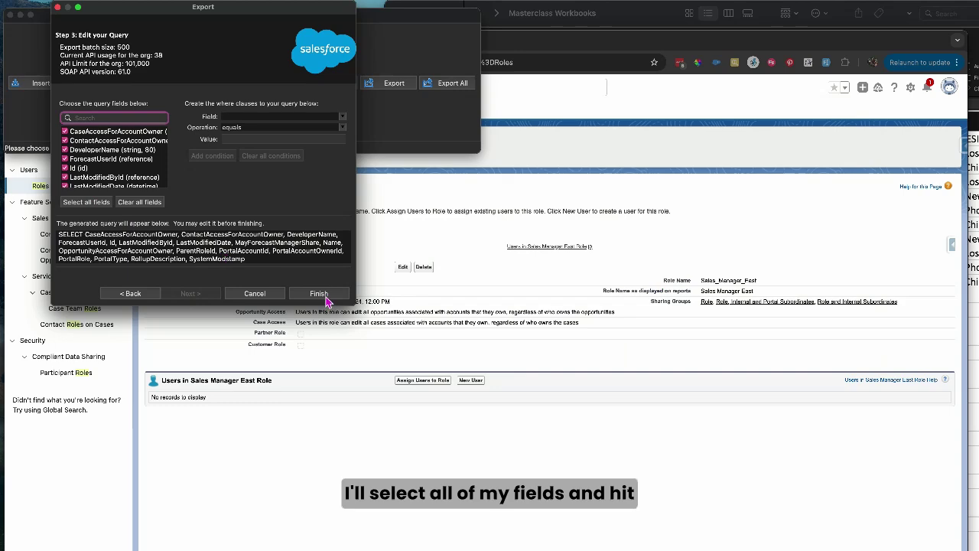
left_click(319, 294)
left_click(682, 238)
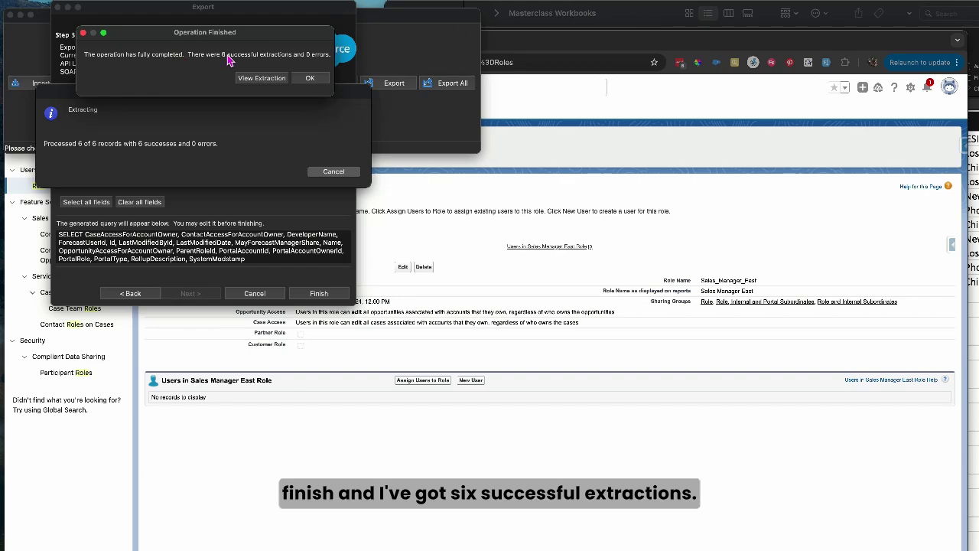
left_click(309, 79)
- Switch to Finder and open profileextract.csv from the Profiles folder in Excel
left_click(637, 18)
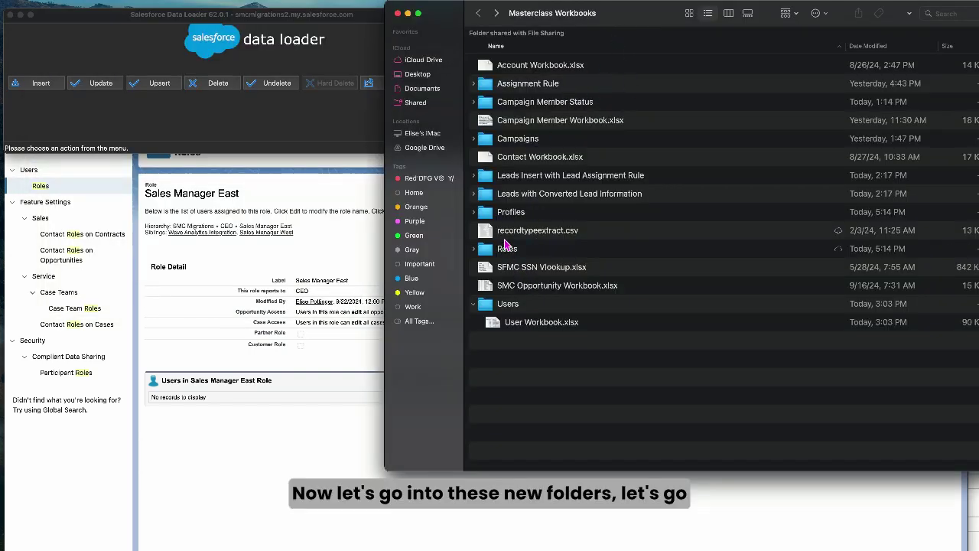
double_click(508, 214)
double_click(522, 68)
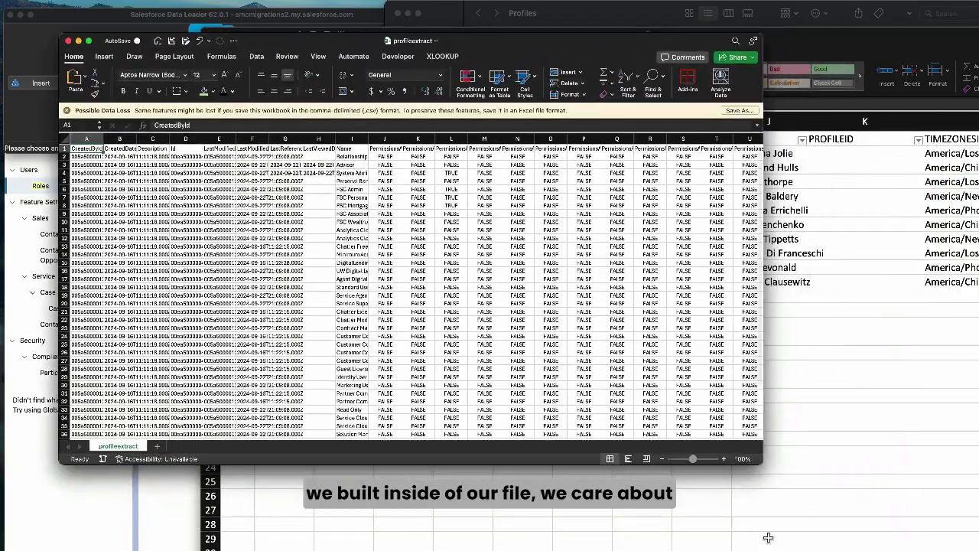
- Highlight the Id column and the Name column of the profile extract with a light green fill
left_click_drag(692, 459, 703, 459)
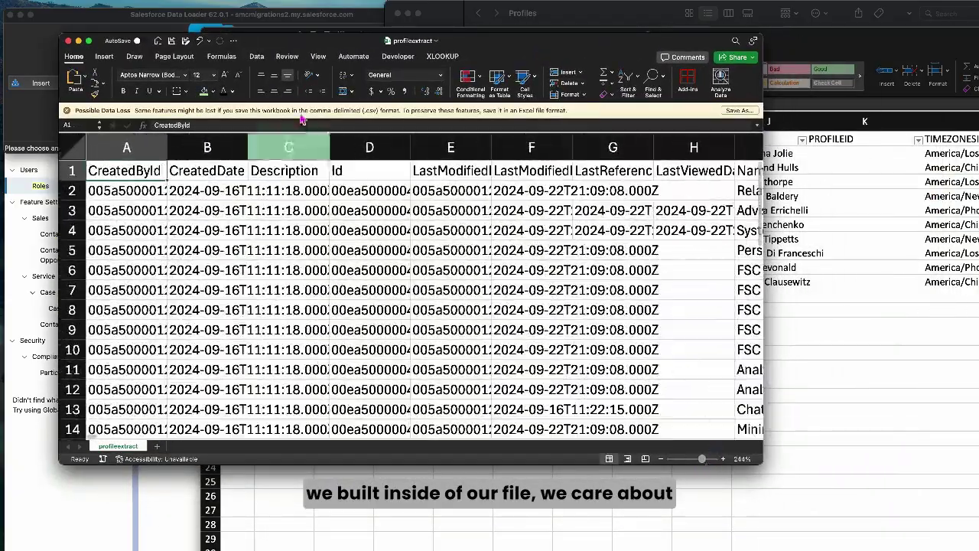
left_click(369, 147)
left_click(203, 91)
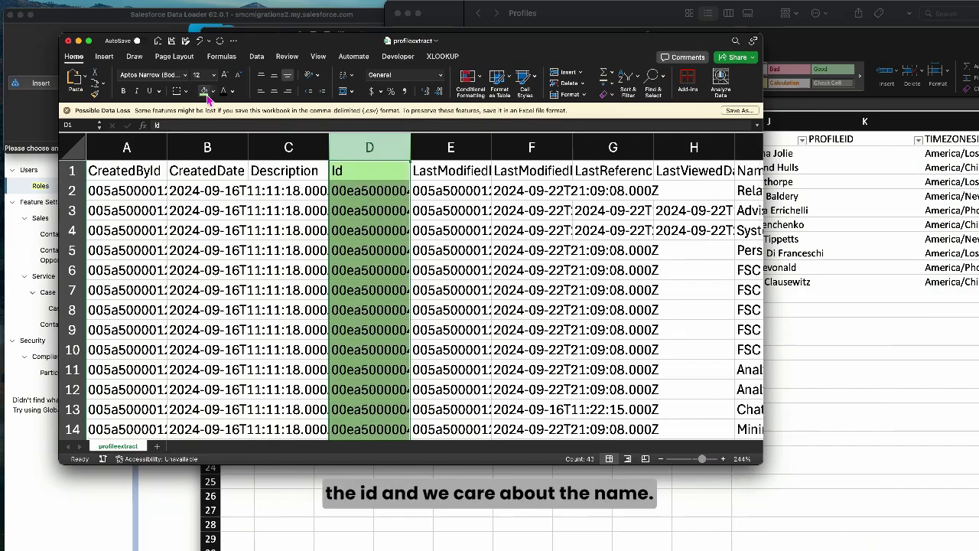
scroll(606, 228, "right", 5)
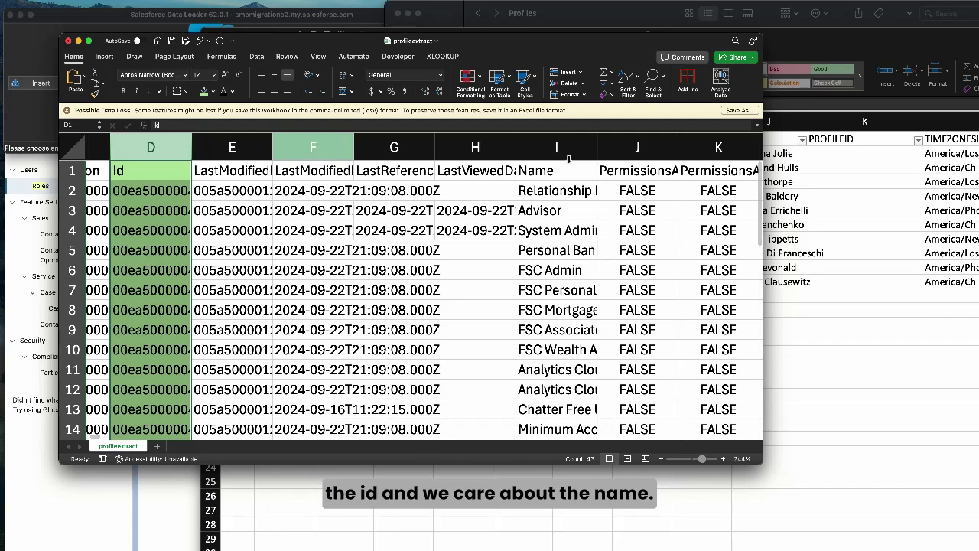
left_click(556, 147)
left_click(204, 91)
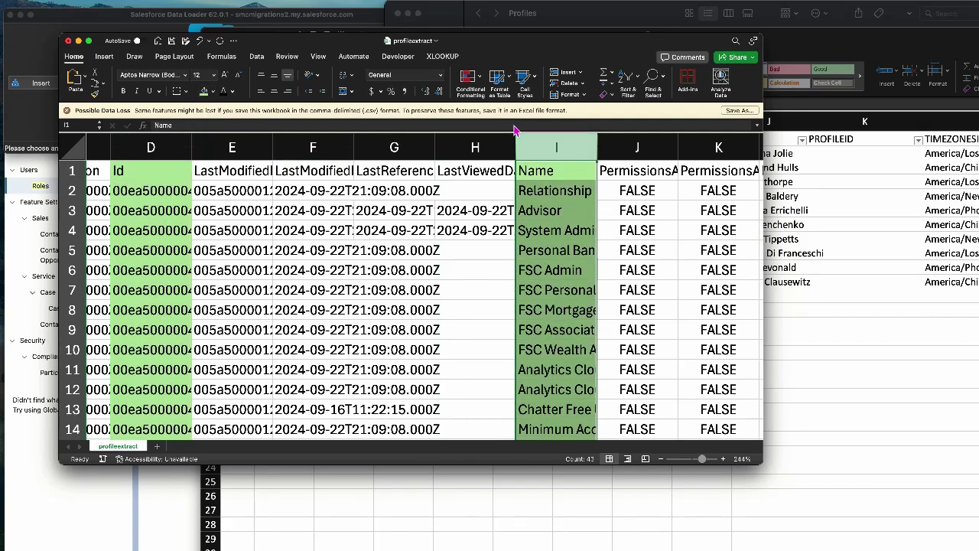
- Move the Name column directly before the Id column and widen both columns
right_click(546, 141)
left_click(568, 145)
right_click(142, 147)
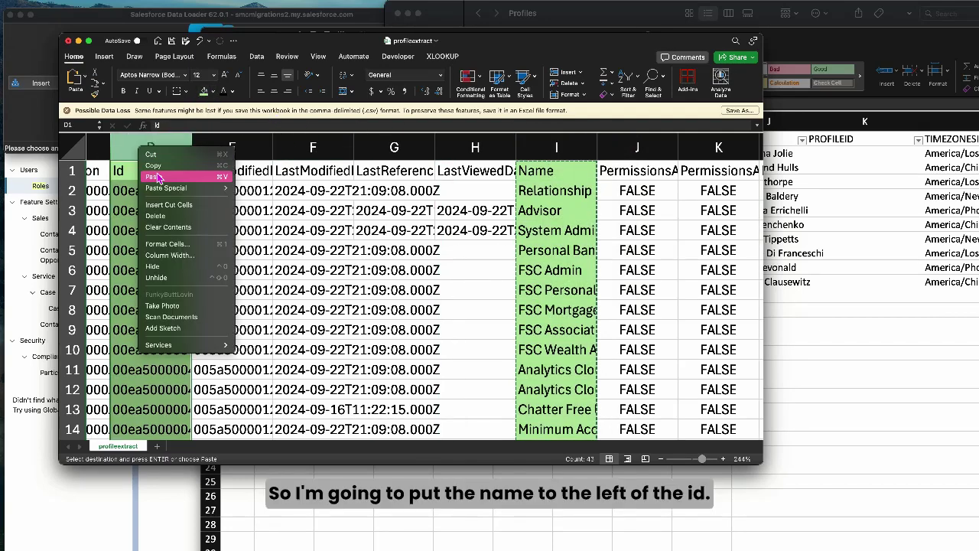
left_click(183, 208)
left_click_drag(195, 148, 251, 148)
left_click_drag(334, 148, 367, 148)
- Compare the user rows and their PROFILEID column in User Workbook with the profile names listed in profileextract
left_click(866, 225)
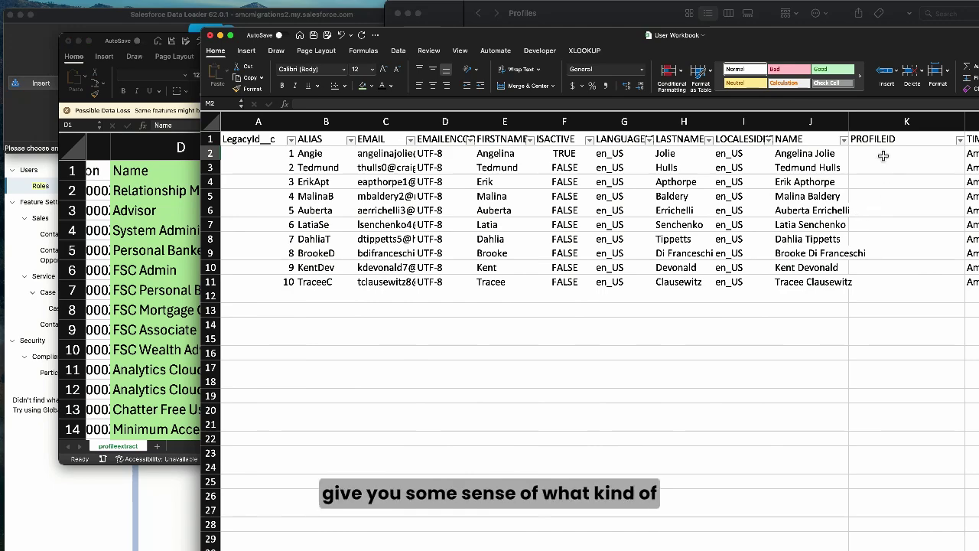
scroll(881, 155, "right", 5)
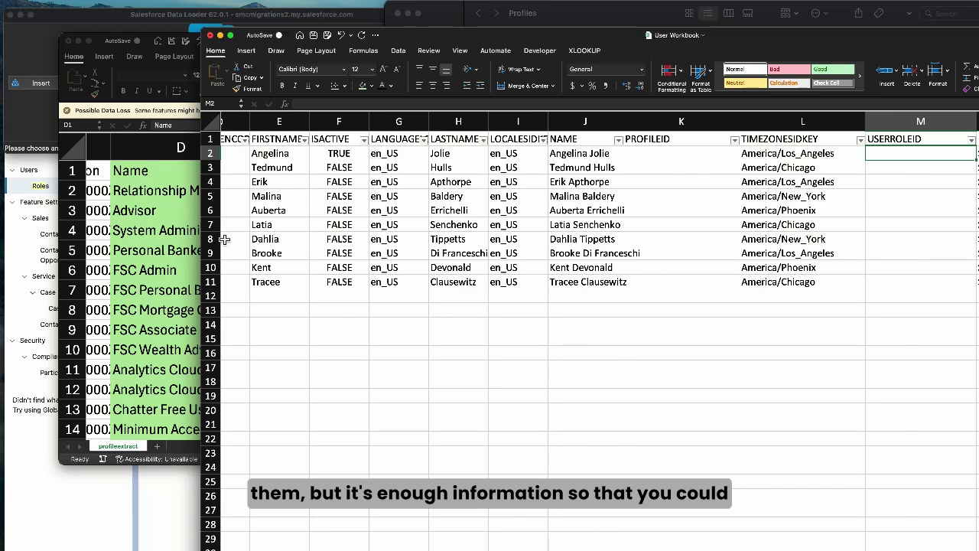
left_click(177, 231)
key("super+grave")
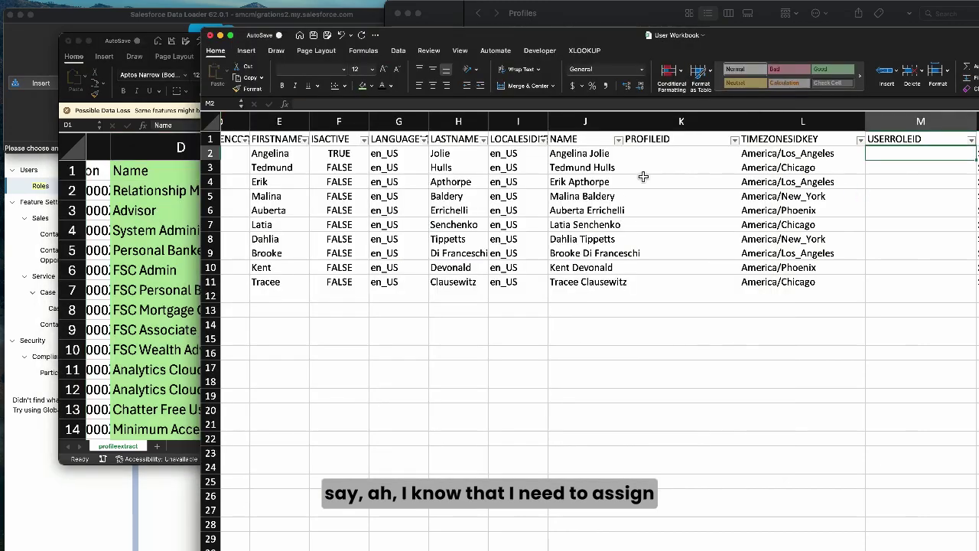
left_click_drag(645, 159, 645, 199)
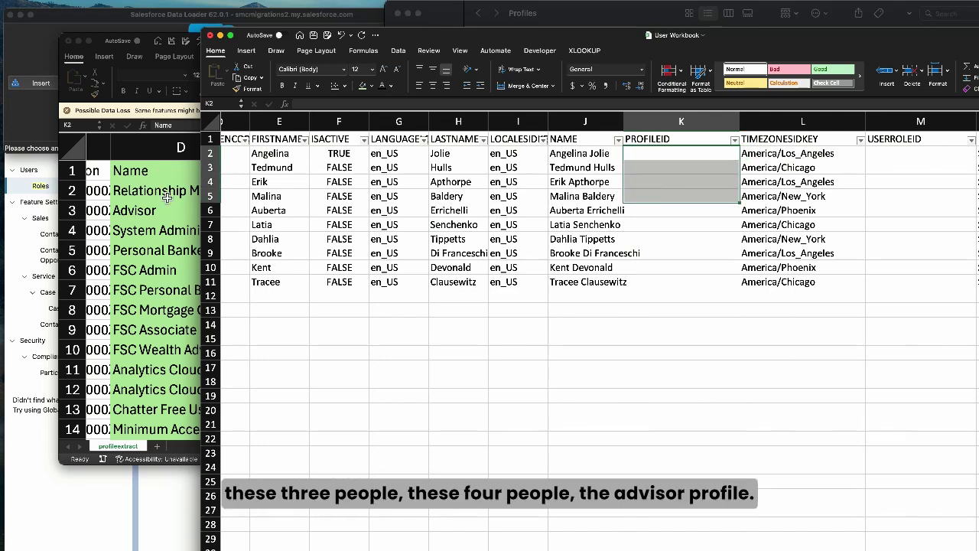
scroll(149, 300, "down", 1)
left_click(170, 256)
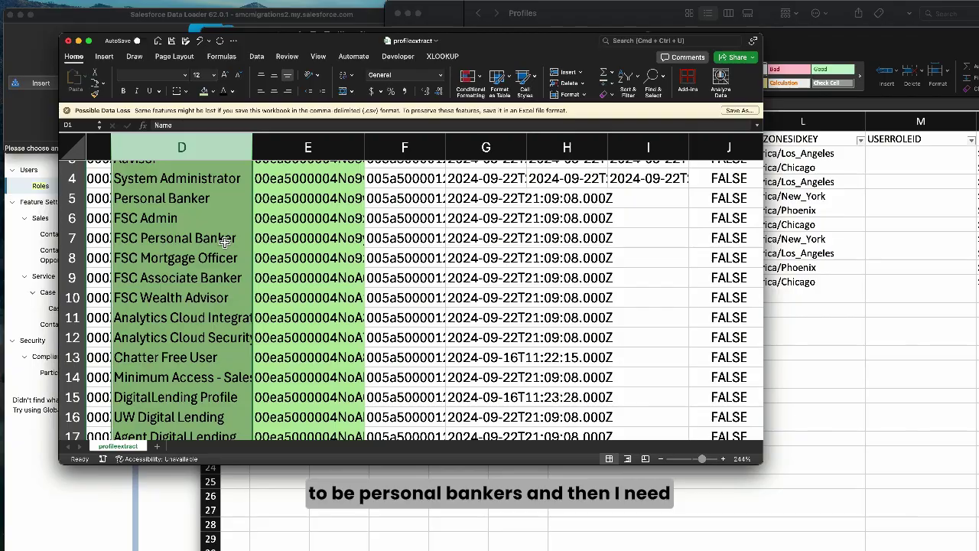
left_click(205, 243)
scroll(176, 340, "down", 10)
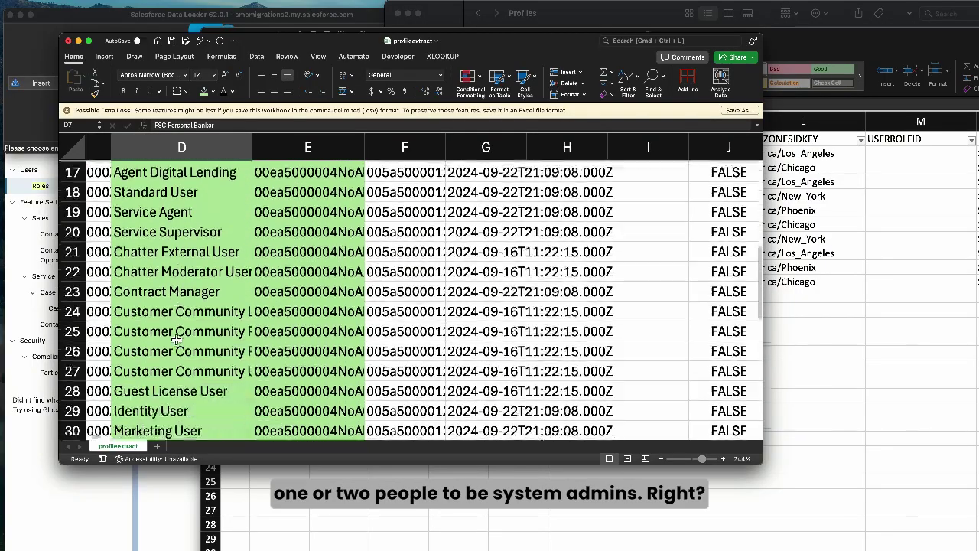
scroll(176, 340, "down", 5)
scroll(176, 339, "up", 2)
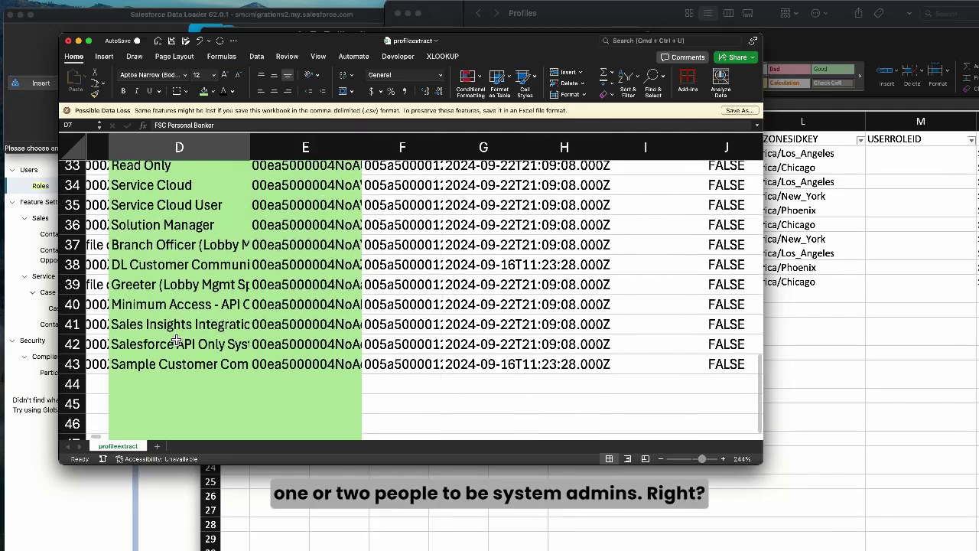
scroll(176, 339, "up", 14)
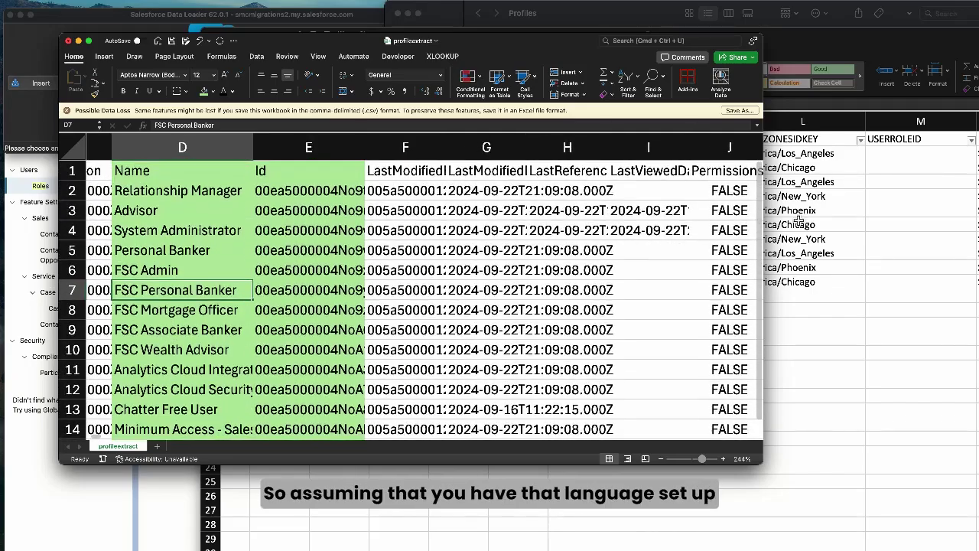
- In User Workbook, insert a column before PROFILEID and give it the header xProfile Name
left_click(801, 220)
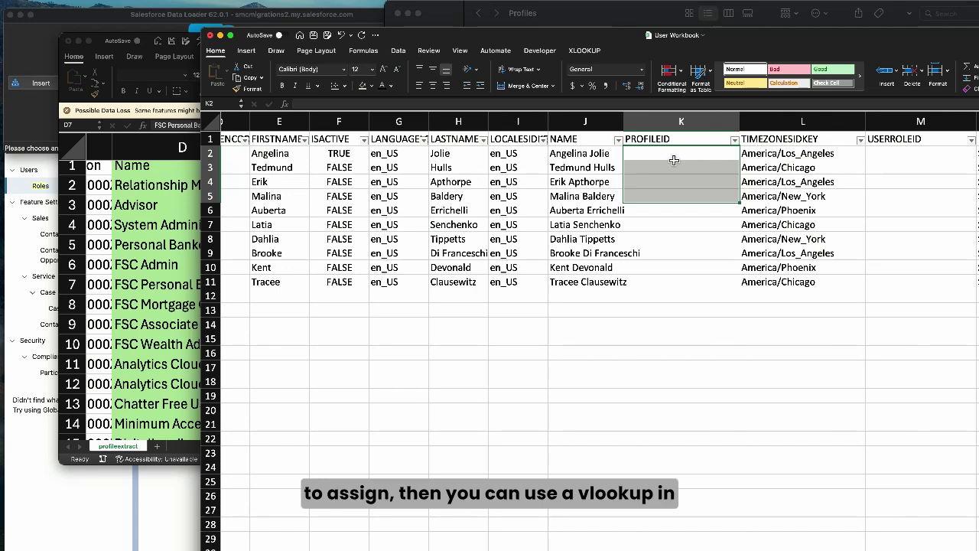
left_click(674, 159)
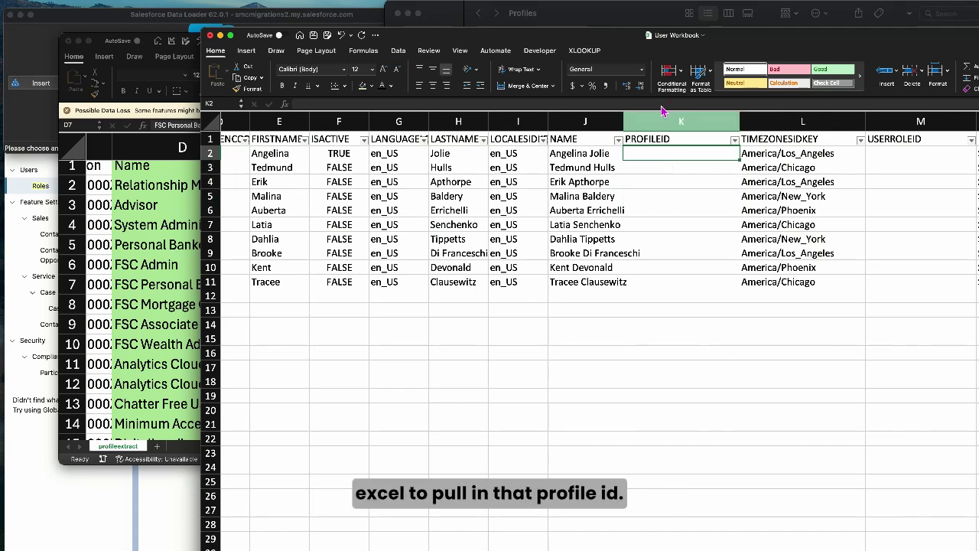
left_click(642, 120)
right_click(646, 121)
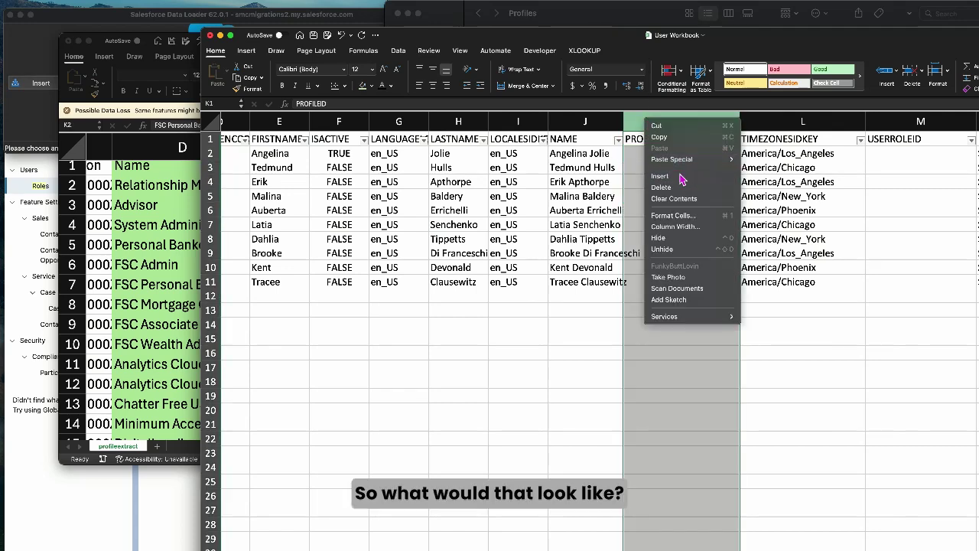
left_click(682, 176)
type("x")
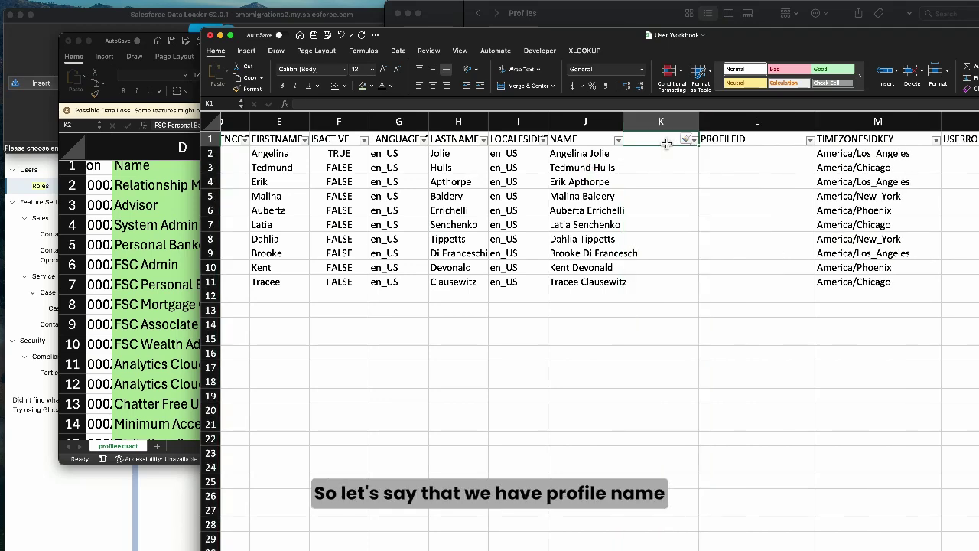
type("Profiu")
key("BackSpace")
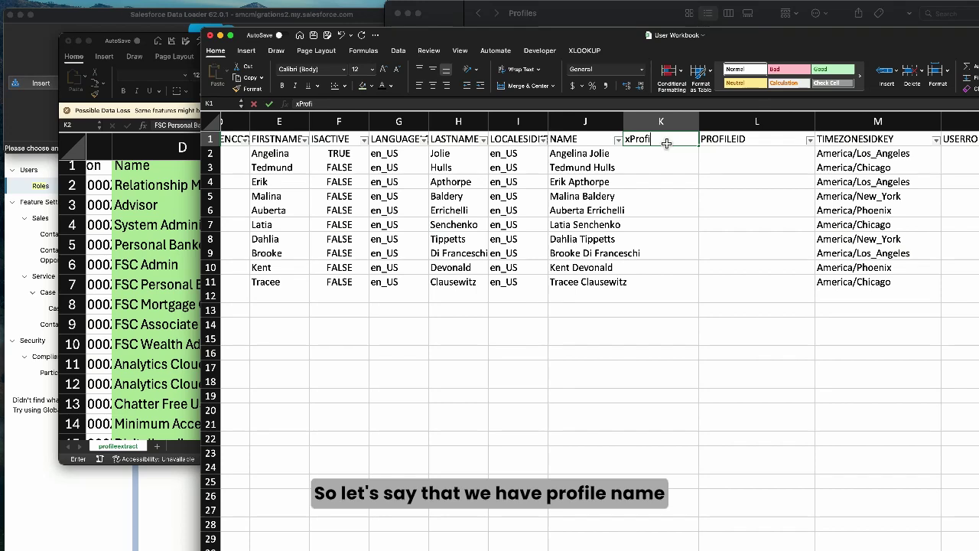
type("le Name")
key("Return")
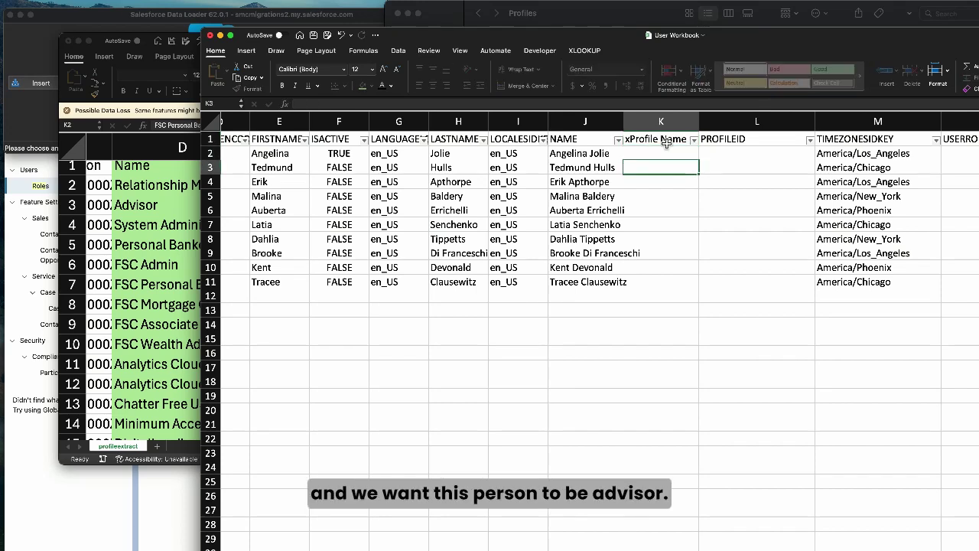
- Enter Advisor as the xProfile Name in K2 and copy it into K3 through K5
type("Ad")
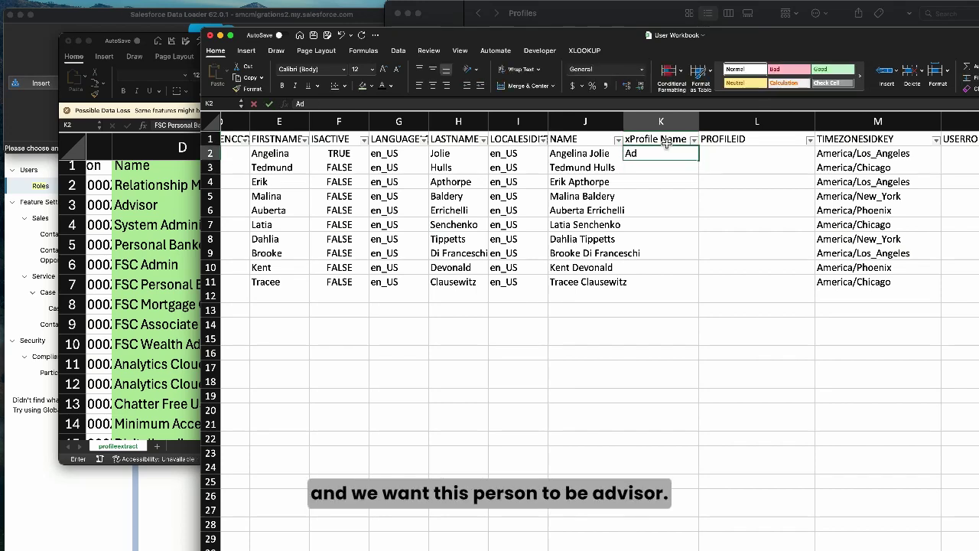
type("c")
key("BackSpace")
type("visor")
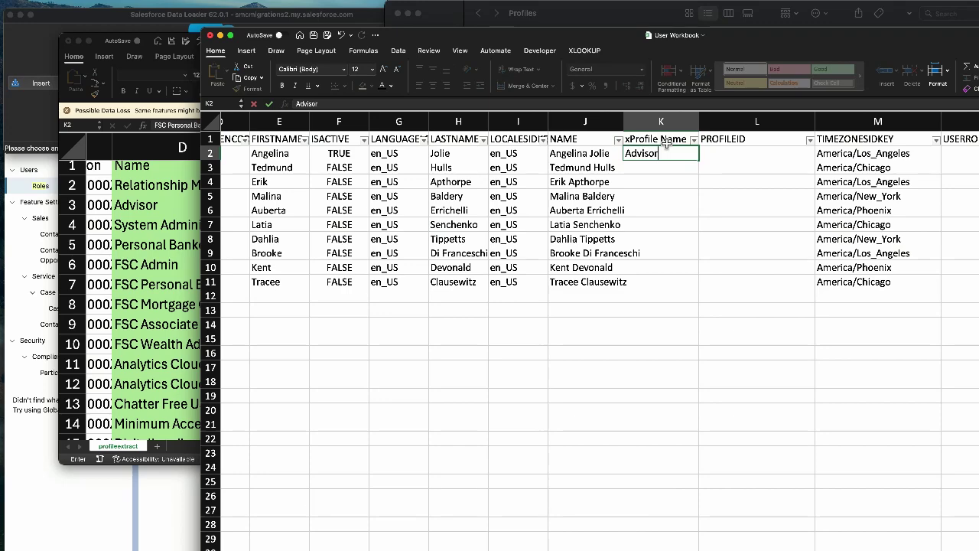
key("Return")
key("Up")
key("ctrl+c")
left_click(650, 173)
left_click_drag(650, 175, 659, 198)
key("ctrl+v")
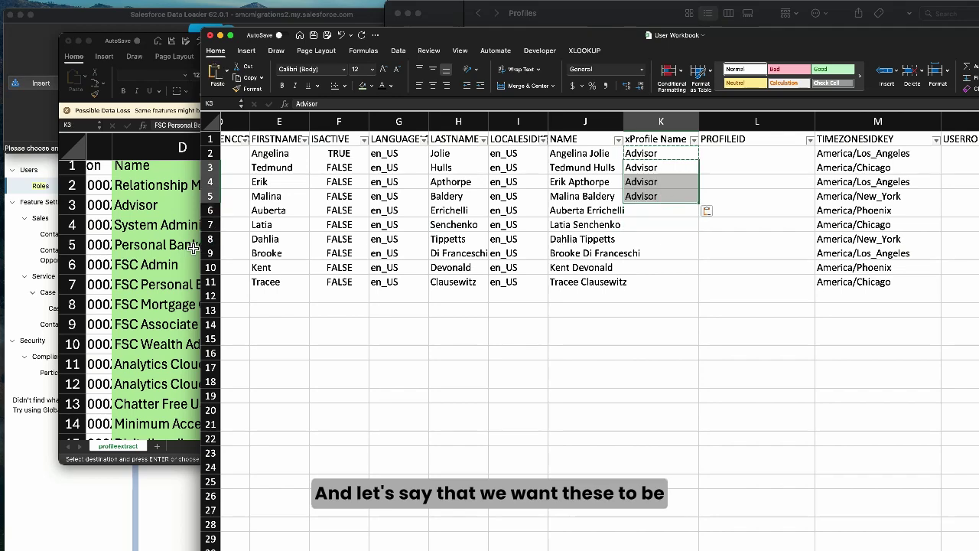
- Copy System Administrator from the profileextract Name column into xProfile Name cells K6 through K11 of User Workbook
left_click(199, 245)
left_click(168, 264)
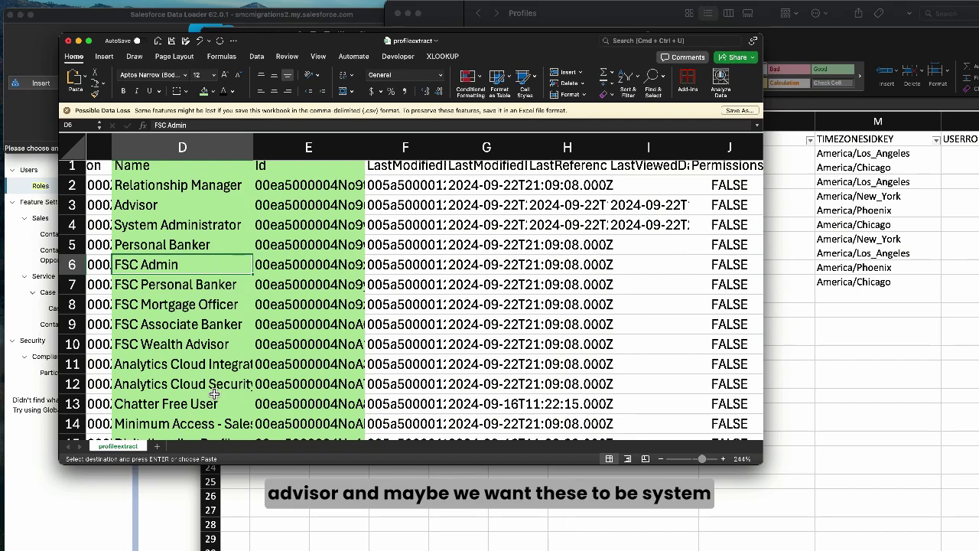
left_click(207, 225)
key("cmd+c")
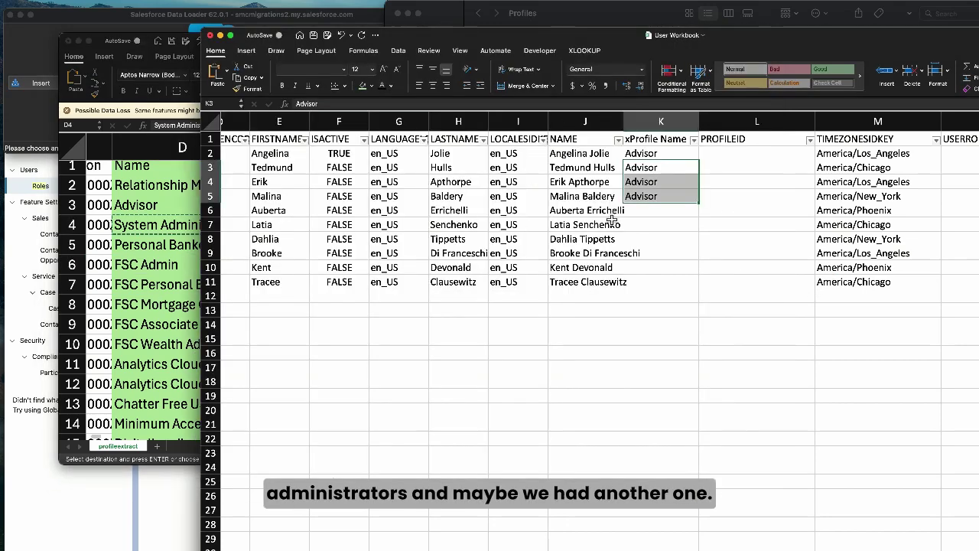
left_click(829, 272)
left_click_drag(651, 217, 644, 283)
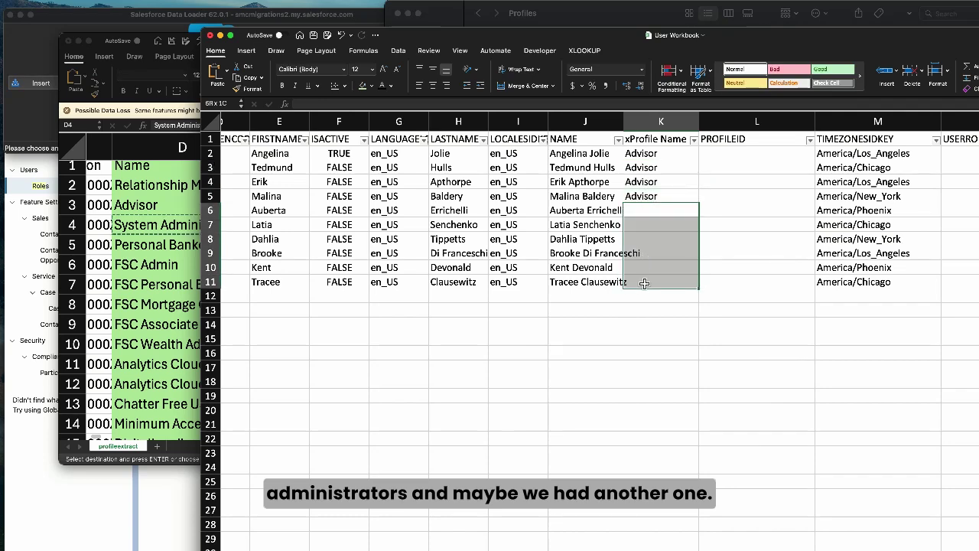
key("super+v")
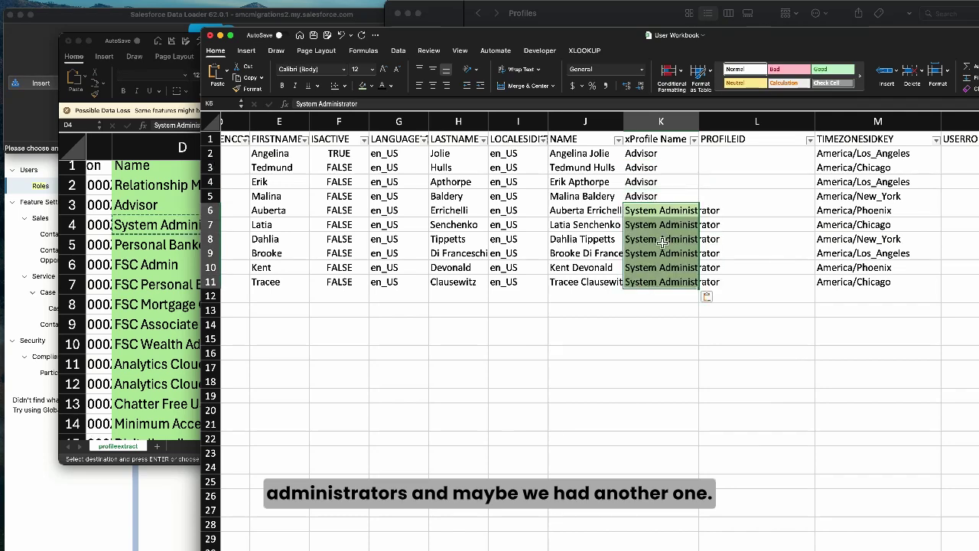
- Arrange the profileextract and User Workbook windows so the extract's Name and Id columns and the PROFILEID column are visible together
left_click(728, 156)
scroll(728, 156, "right", 5)
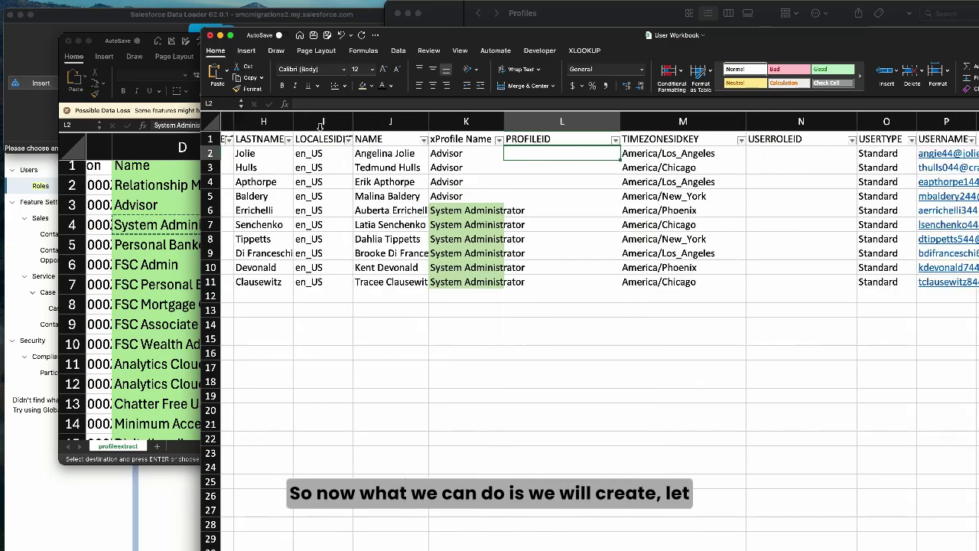
left_click_drag(220, 39, 155, 28)
left_click_drag(101, 44, 40, 36)
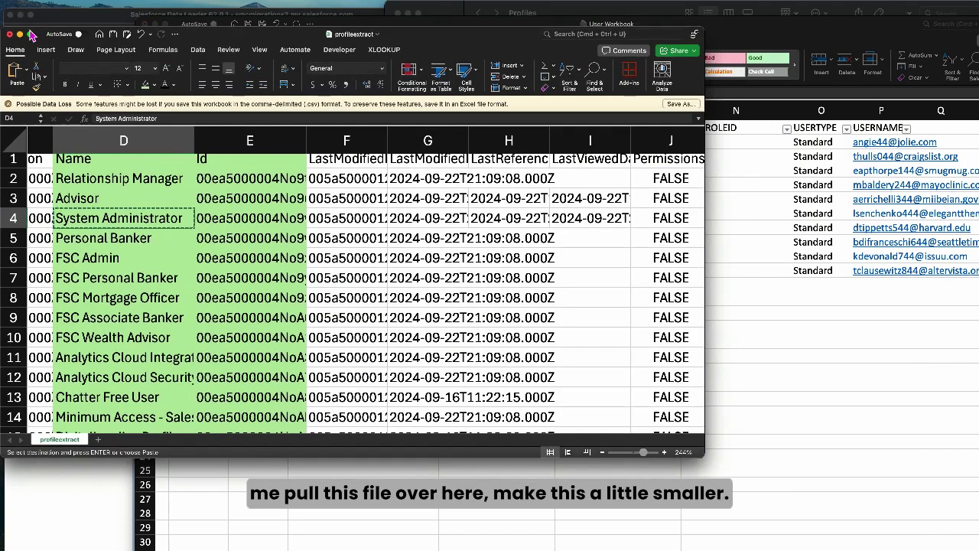
left_click(761, 55)
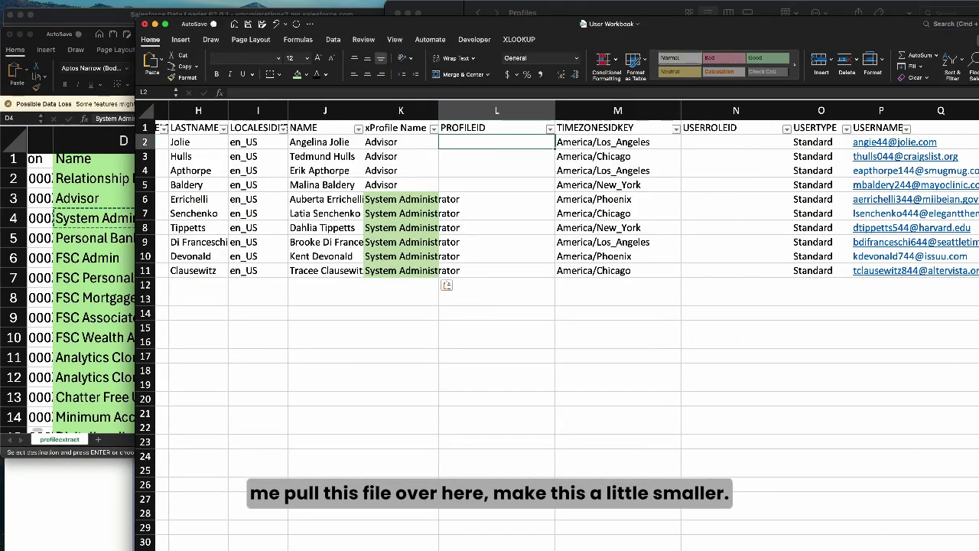
left_click_drag(837, 507, 837, 516)
left_click_drag(598, 30, 778, 47)
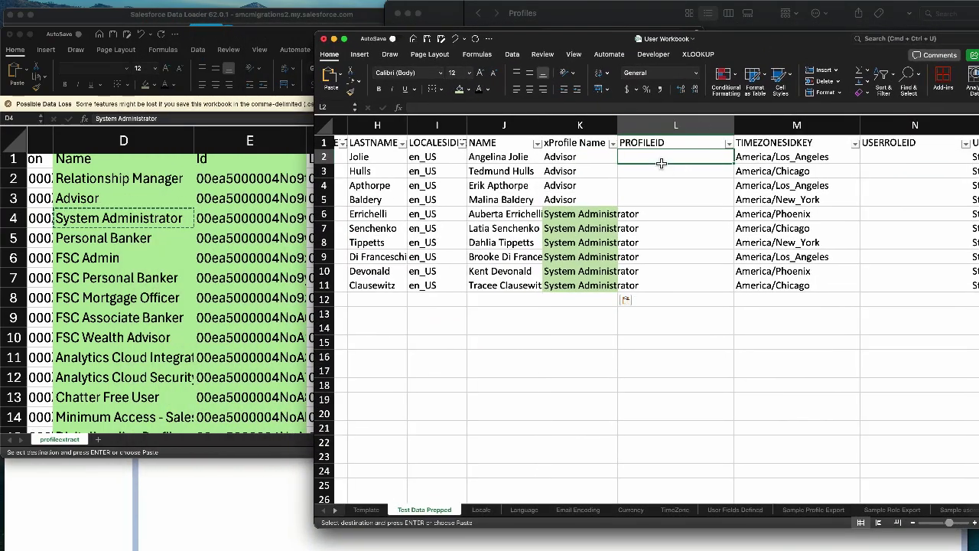
- Build a VLOOKUP in PROFILEID cell L2 with lookup value K2, table profileextract.csv!$D$2:$E$43, column index 2 and FALSE
left_click(398, 107)
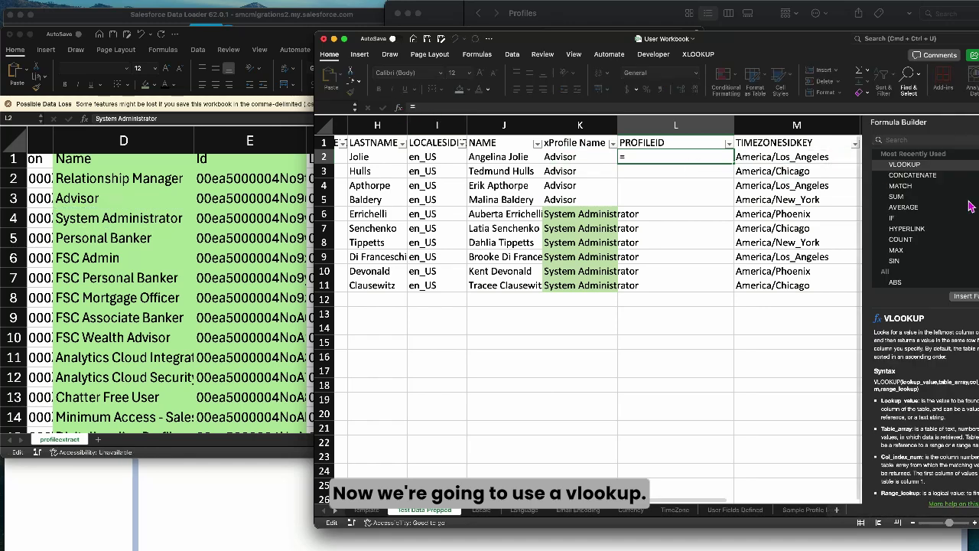
double_click(907, 167)
left_click(563, 157)
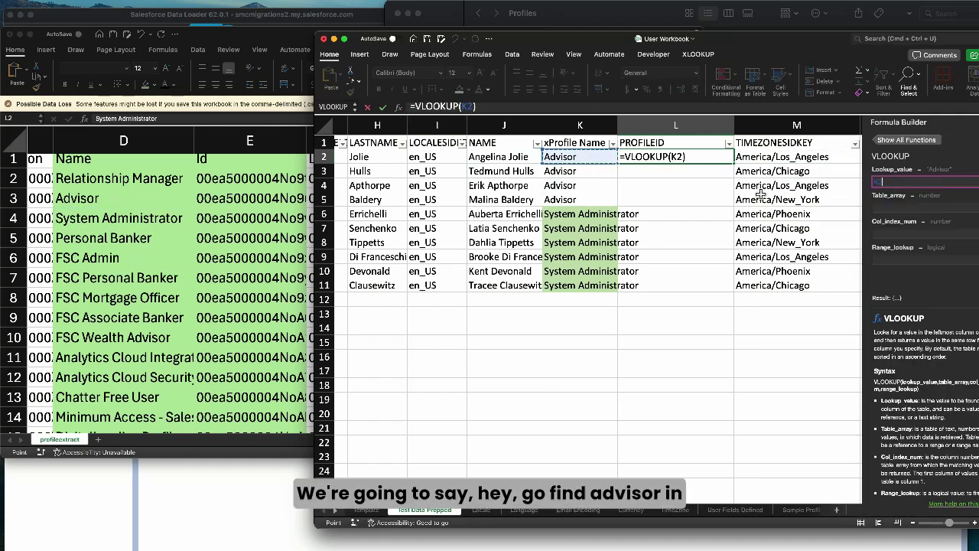
left_click_drag(114, 176, 237, 372)
left_click(910, 234)
type("2")
left_click(906, 253)
type("FALSE")
key("Return")
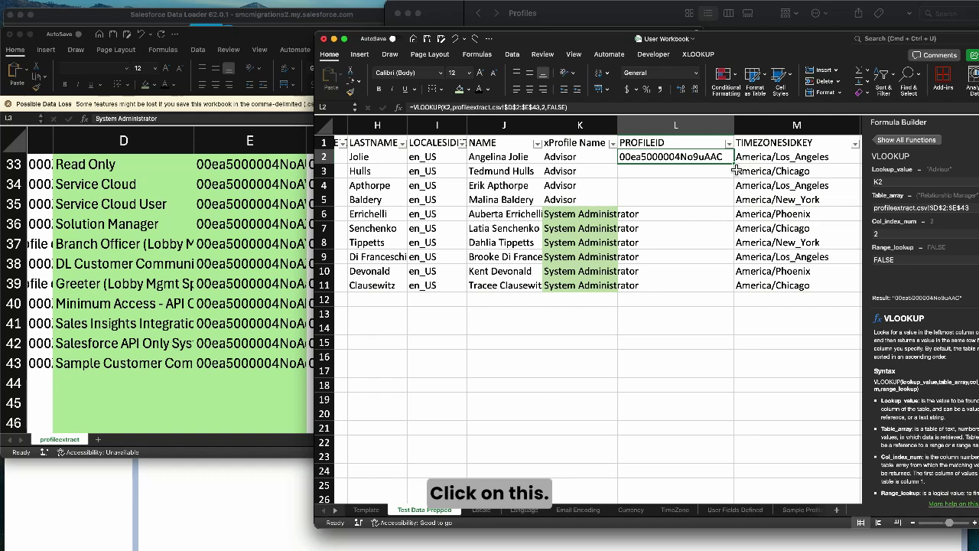
- Fill the PROFILEID lookup down to row 11 and check the ids for the Advisor and System Administrator rows
double_click(733, 163)
right_click(675, 125)
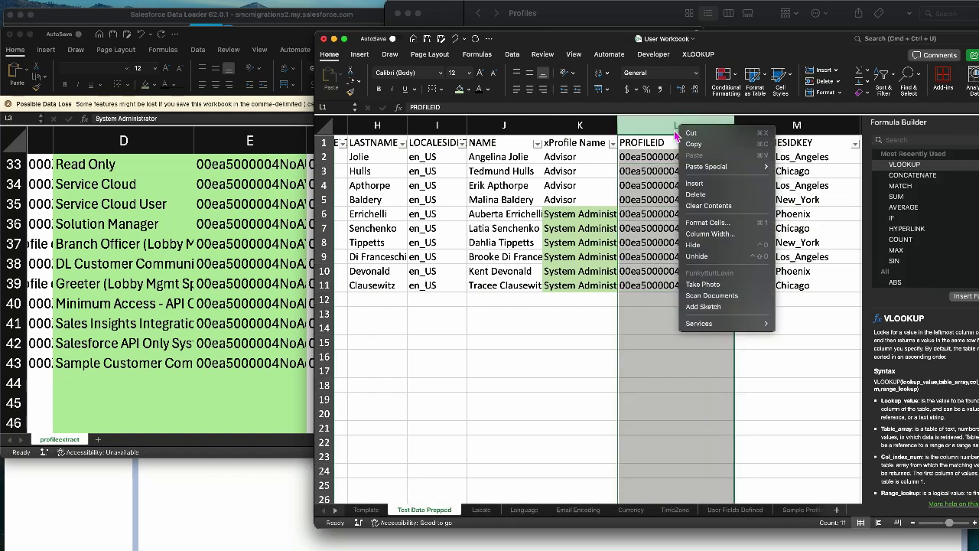
key("Escape")
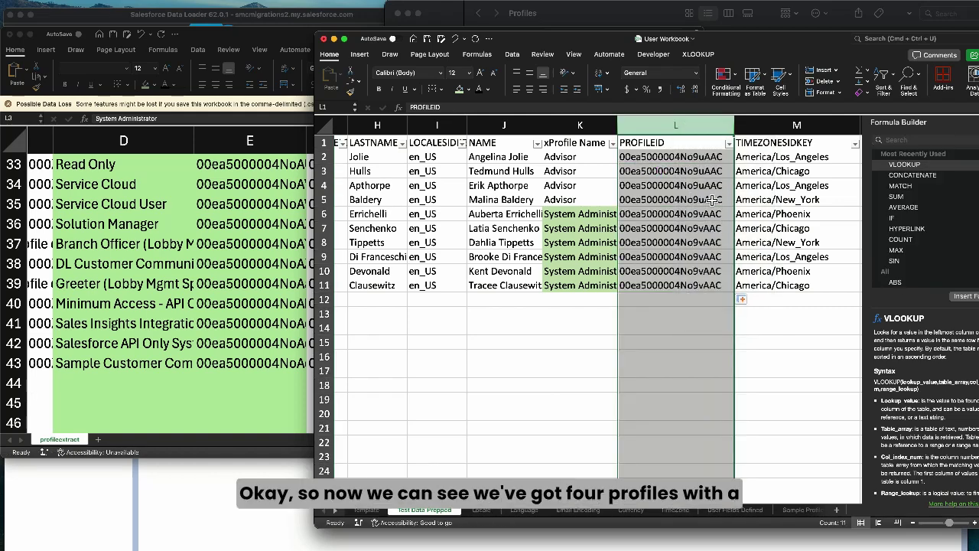
left_click_drag(659, 157, 658, 200)
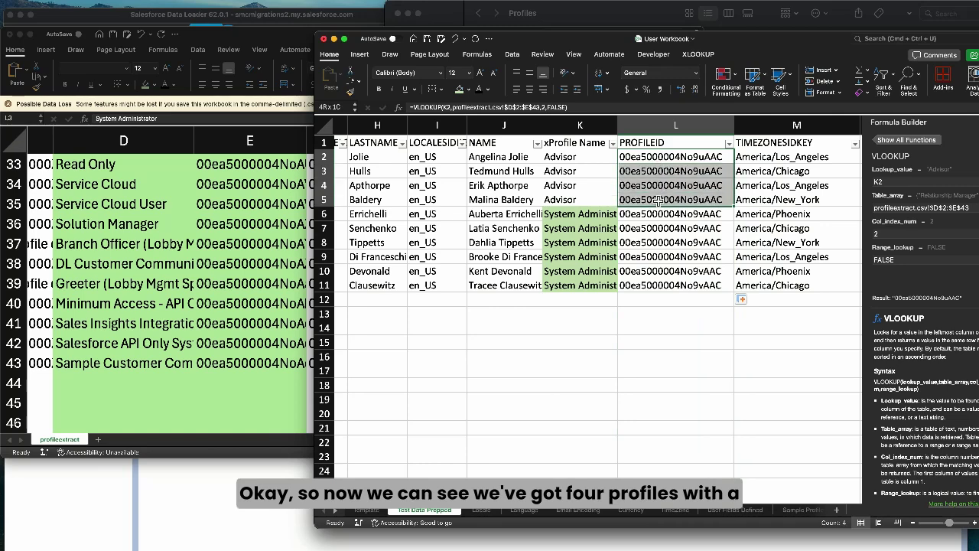
left_click(709, 215)
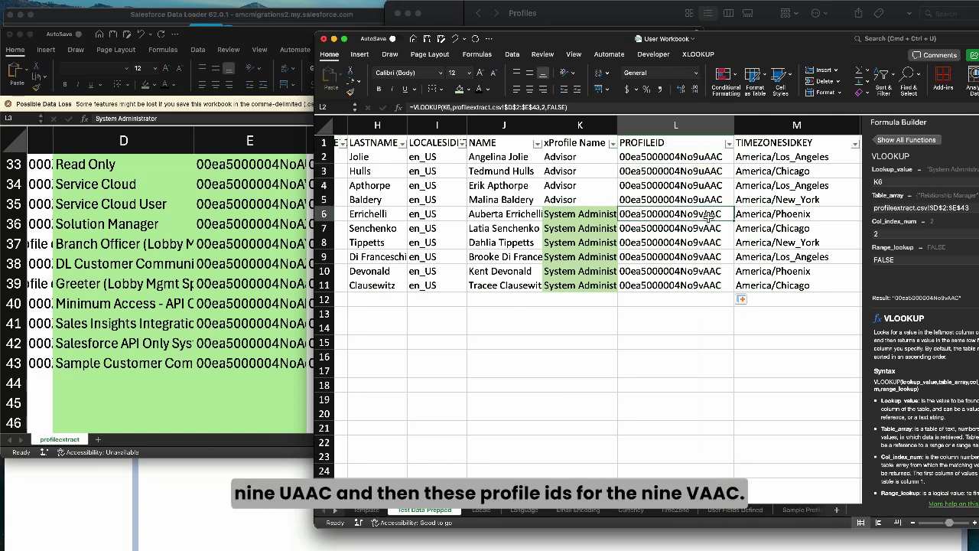
left_click_drag(709, 222, 708, 286)
- Replace the formulas in the PROFILEID column with their values by copying the column and pasting it over itself as values
right_click(687, 128)
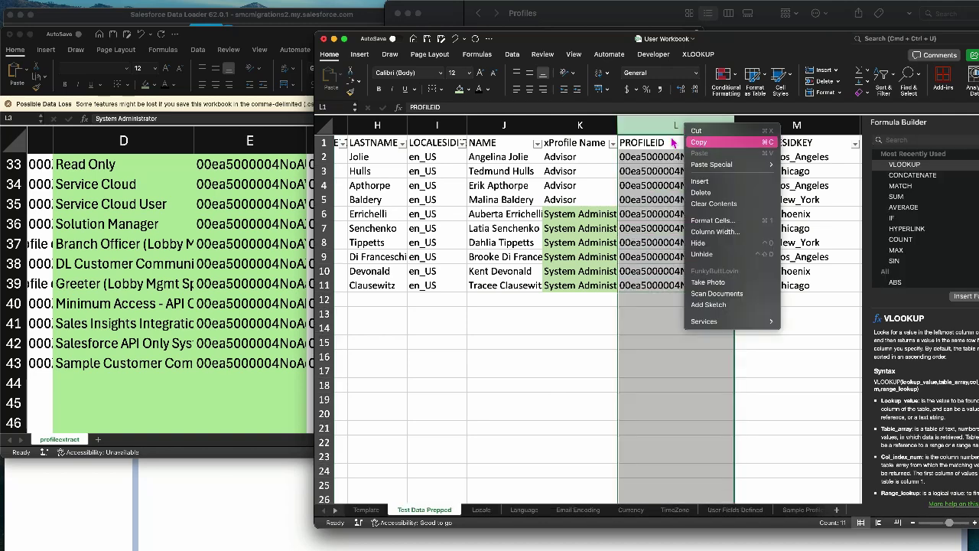
left_click(699, 142)
right_click(662, 138)
mouse_move(709, 186)
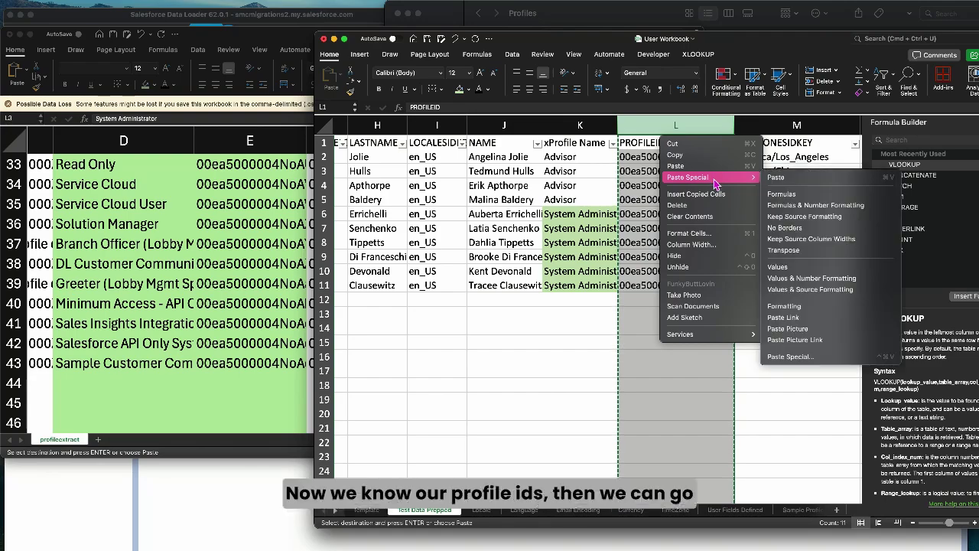
left_click(842, 271)
- Insert a column before USERROLEID and give it the header xRole Name
scroll(694, 222, "right", 5)
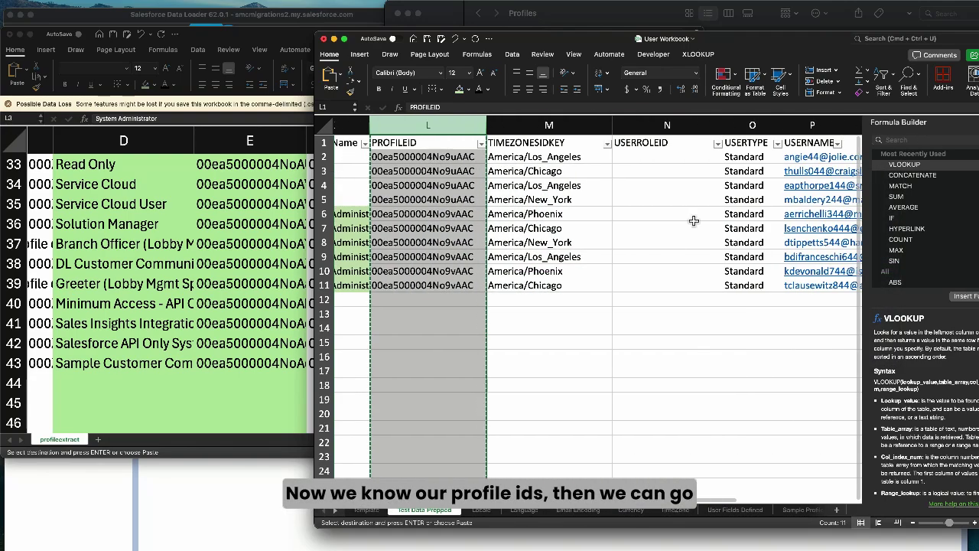
left_click(589, 153)
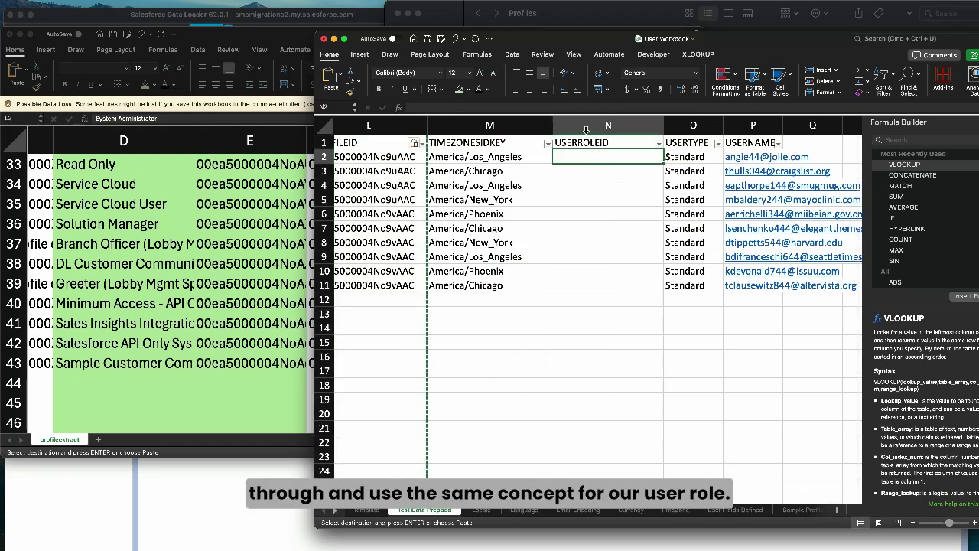
right_click(584, 127)
left_click(627, 183)
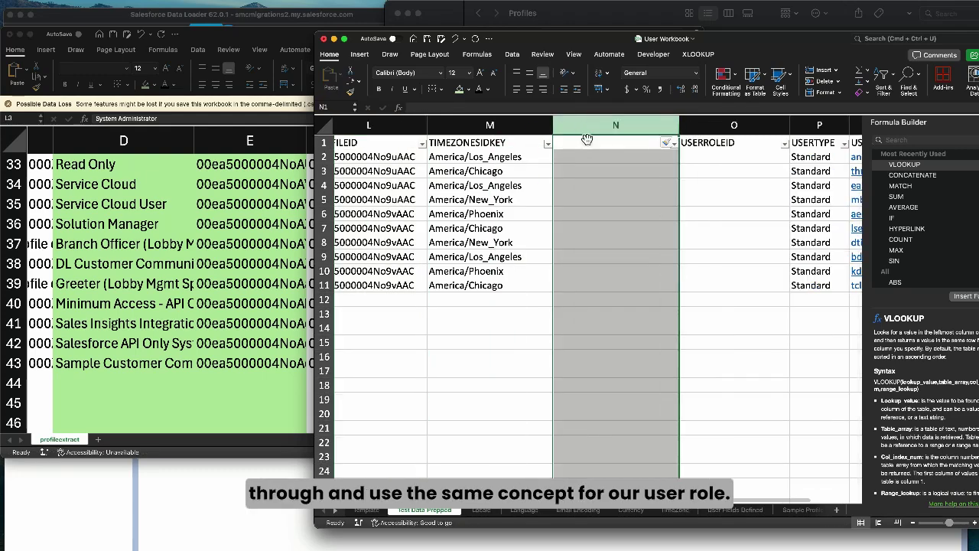
left_click(589, 143)
type("Rolea Name")
left_click(564, 146)
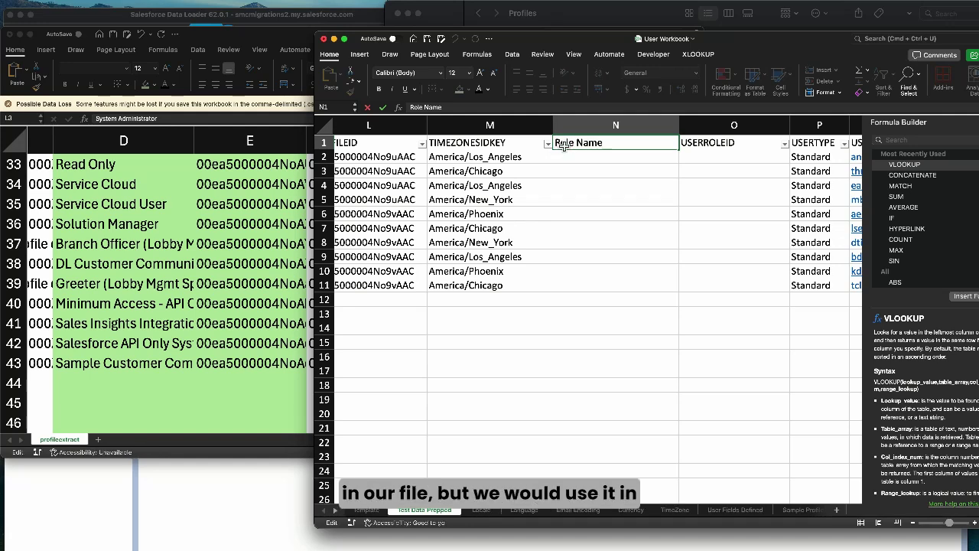
type("x")
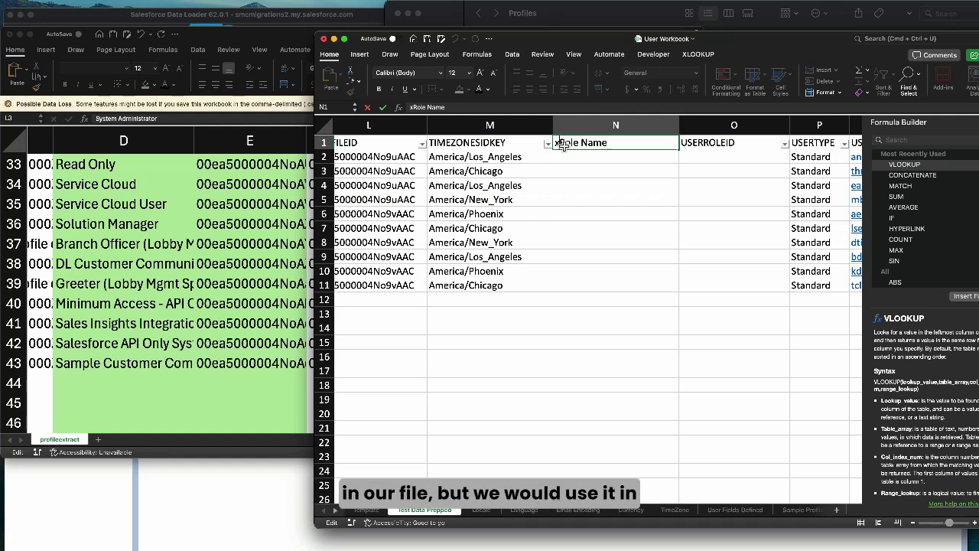
left_click(608, 159)
left_click(705, 161)
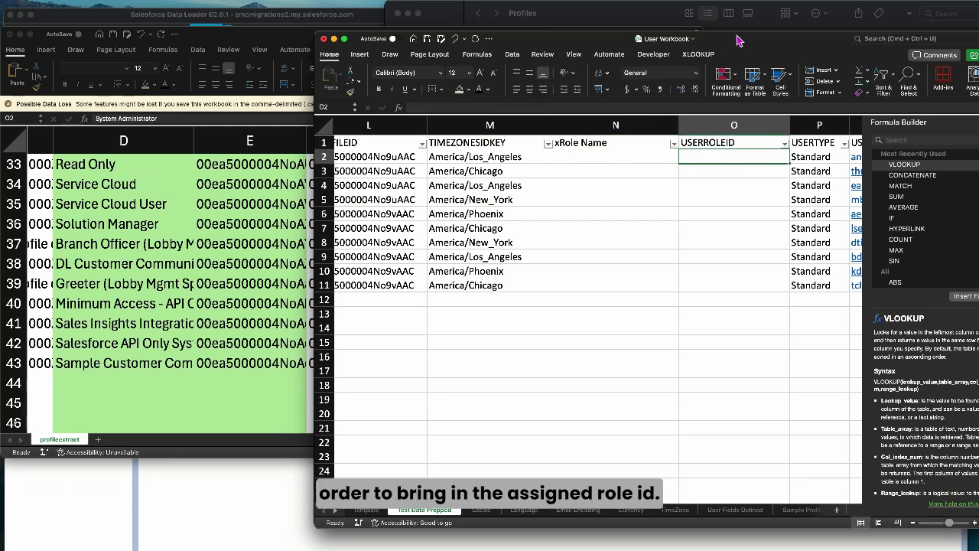
- Open the role extract file from the Roles folder in Masterclass Workbooks and move and enlarge its view for reading
left_click(609, 14)
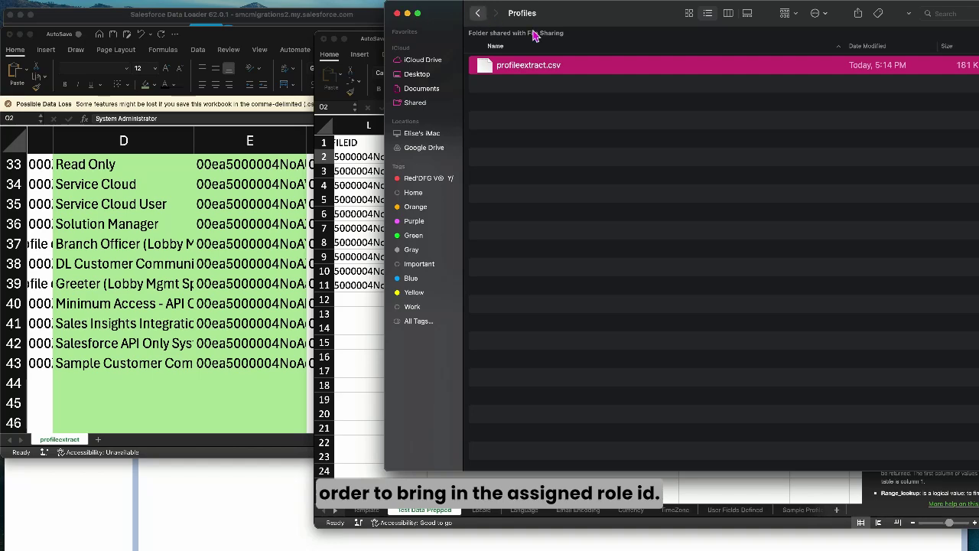
left_click(478, 13)
double_click(505, 251)
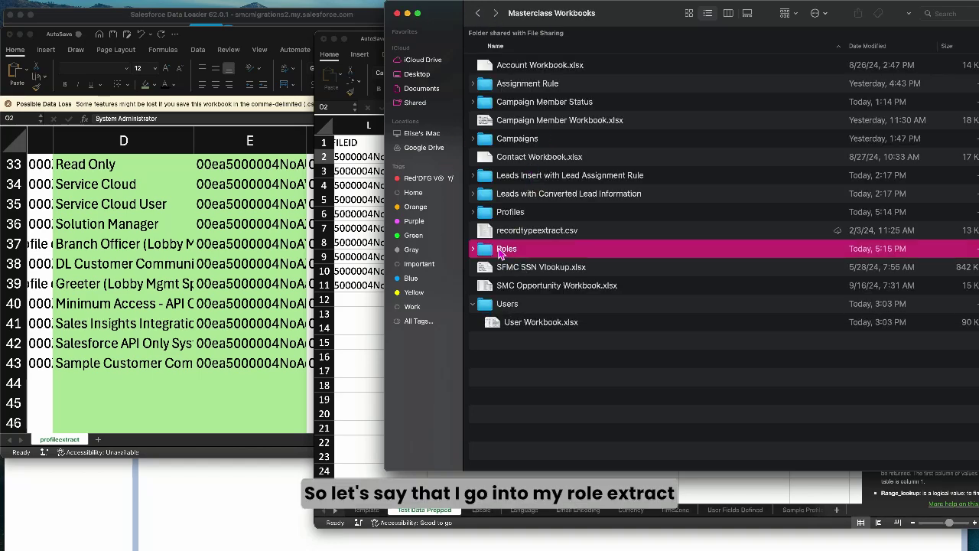
left_click(536, 66)
double_click(533, 66)
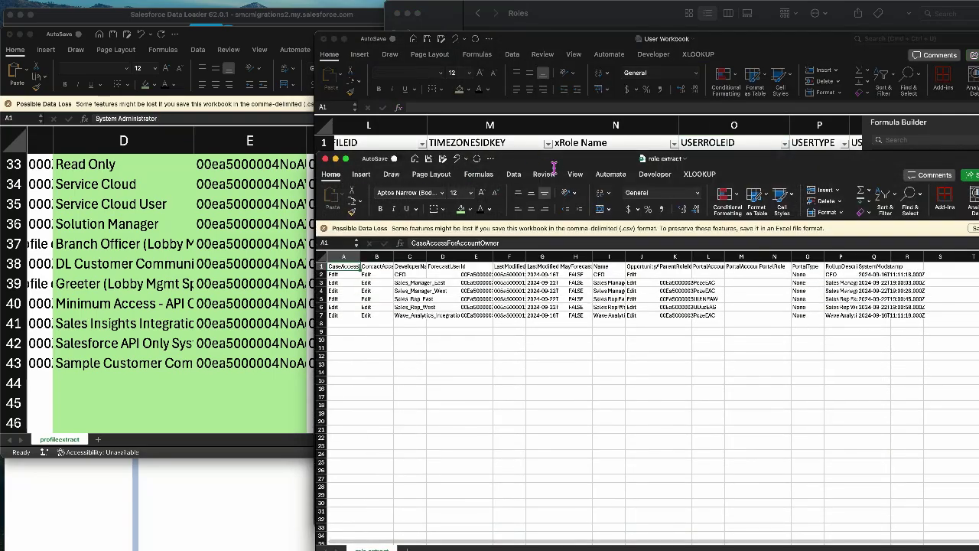
left_click_drag(554, 166, 298, 87)
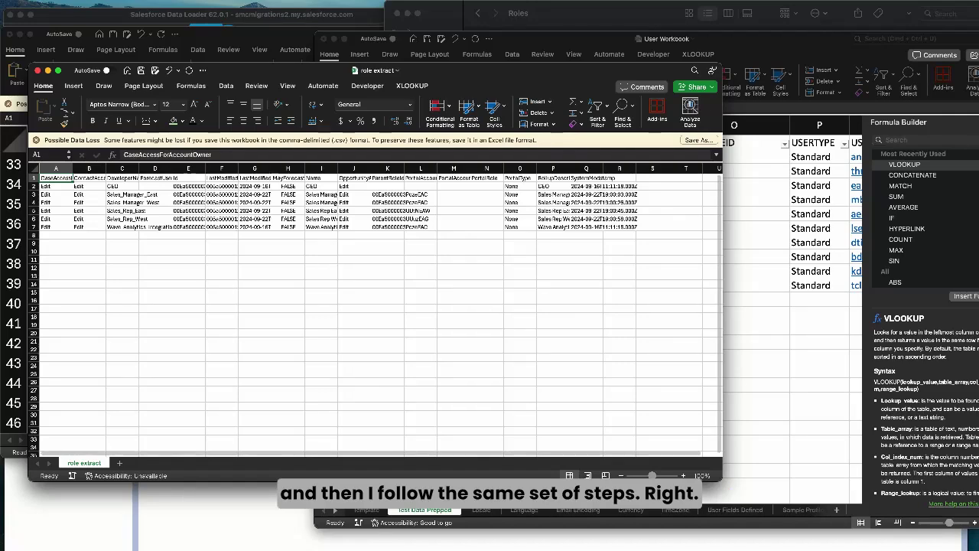
scroll(476, 371, "up", 5)
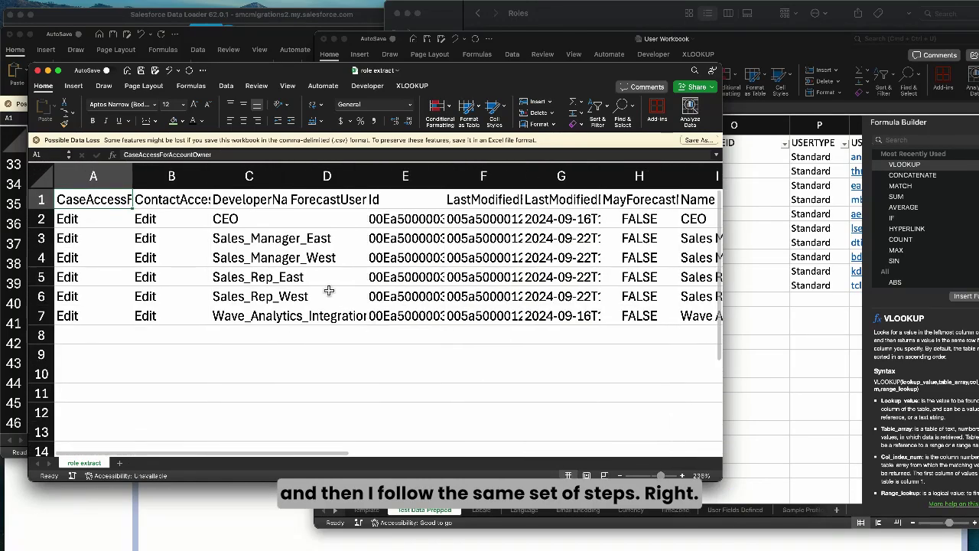
- Fill the role extract's Id and Name columns with light green and move the Name column directly before Id
left_click(405, 176)
scroll(567, 236, "right", 1)
scroll(568, 236, "right", 2)
left_click(540, 176)
right_click(544, 182)
left_click(559, 192)
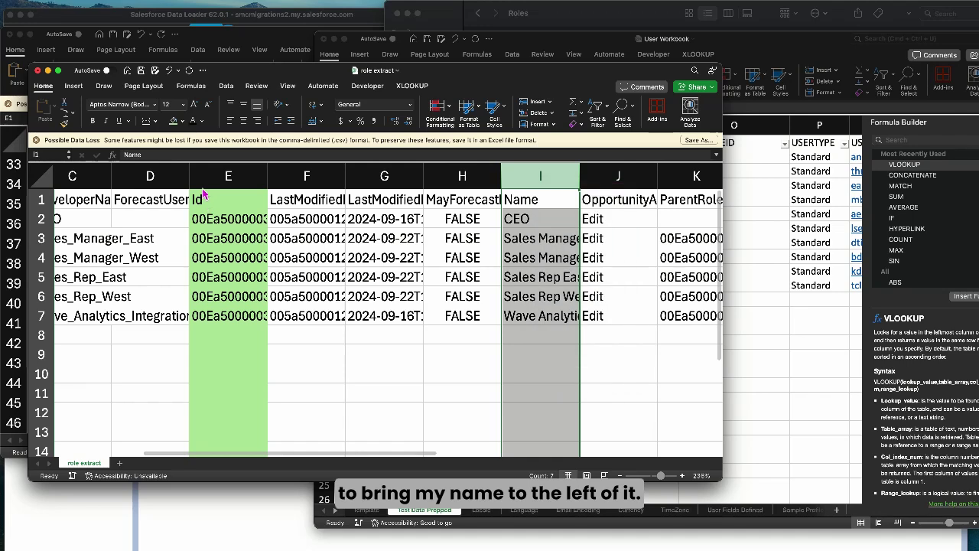
left_click(213, 173)
right_click(210, 170)
left_click(252, 235)
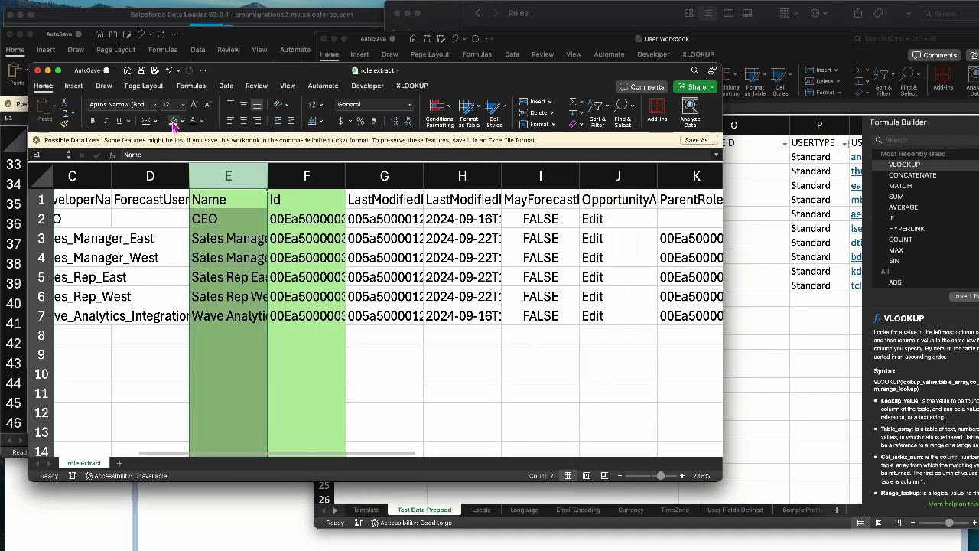
- Widen the role extract's Name column and copy its four Sales Manager and Sales Rep names twice into xRole Name, rows 2 to 9
left_click_drag(268, 176, 317, 176)
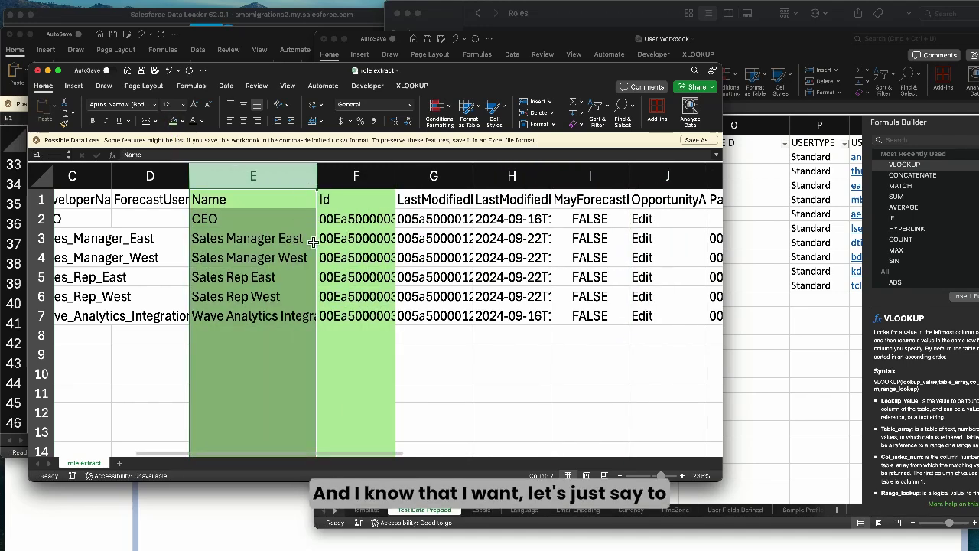
left_click_drag(295, 237, 284, 294)
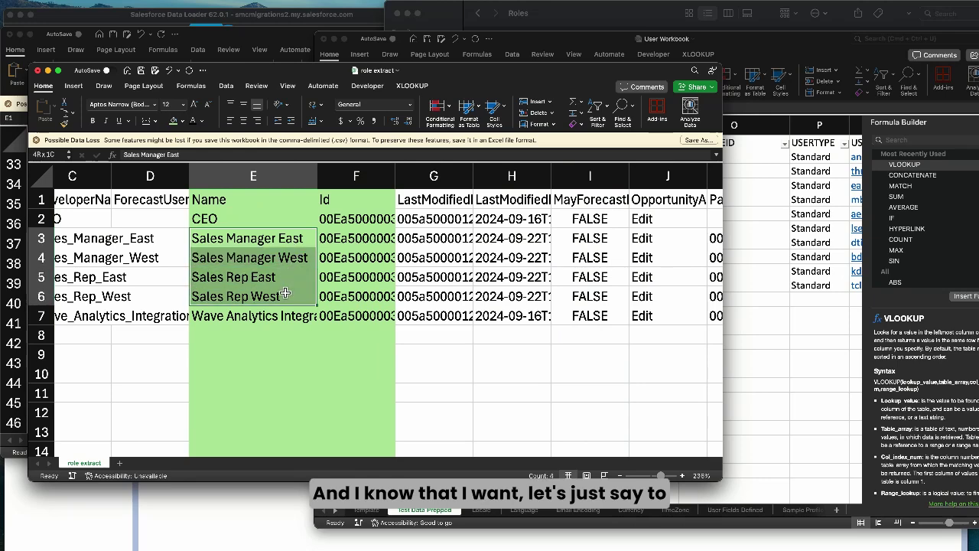
key("super+c")
left_click(803, 244)
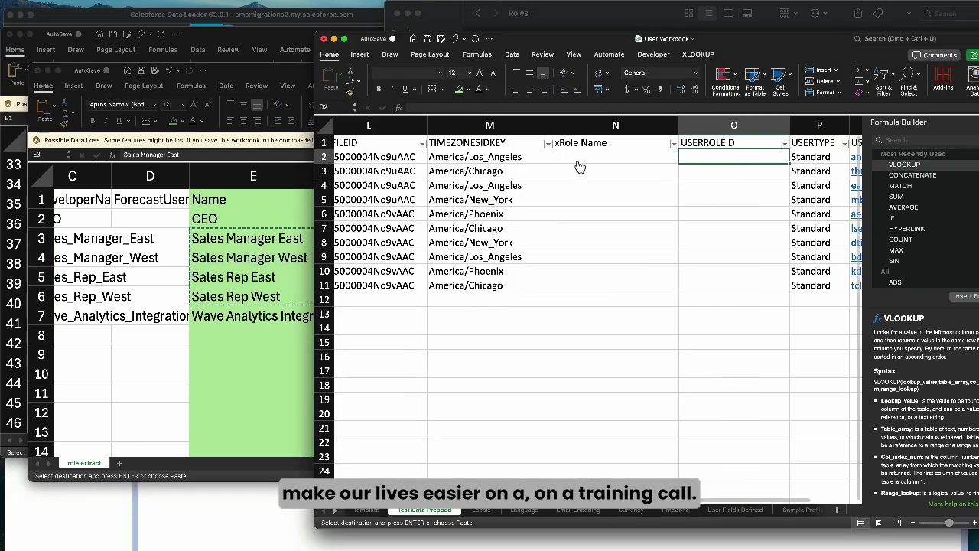
left_click(587, 160)
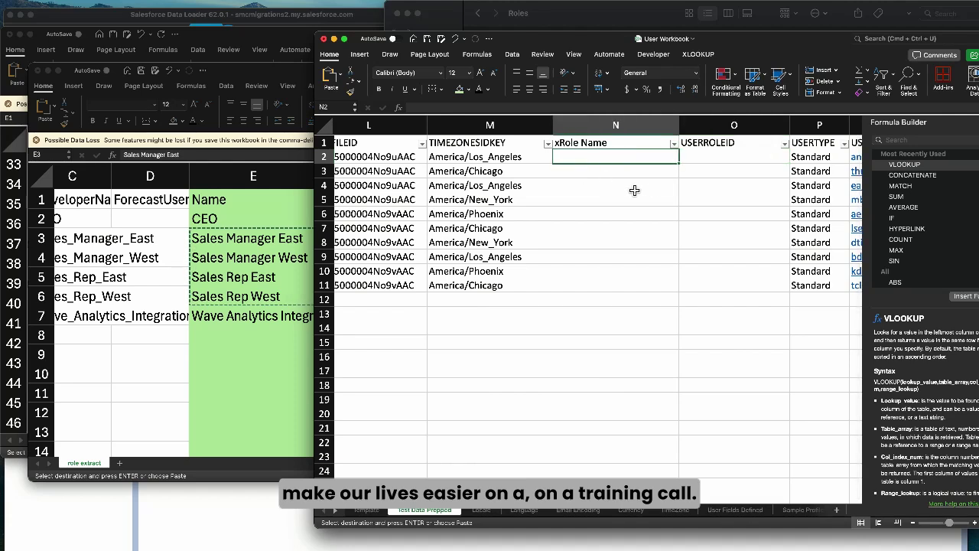
key("super+v")
left_click(591, 219)
key("super+v")
- Copy Sales Rep West from row 9 of the xRole Name column into rows 10 and 11
left_click(589, 258)
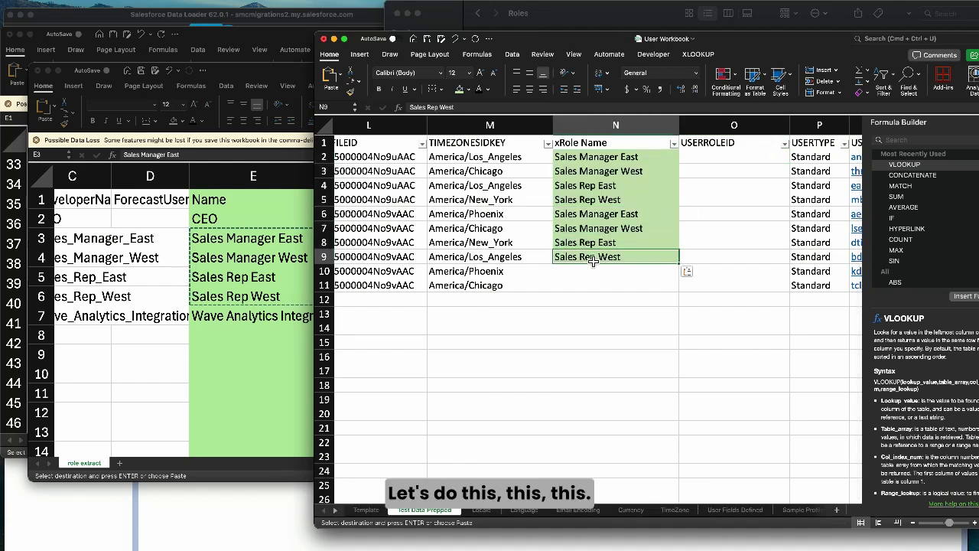
key("super+c")
left_click(581, 273)
key("super+v")
left_click(578, 285)
key("super+v")
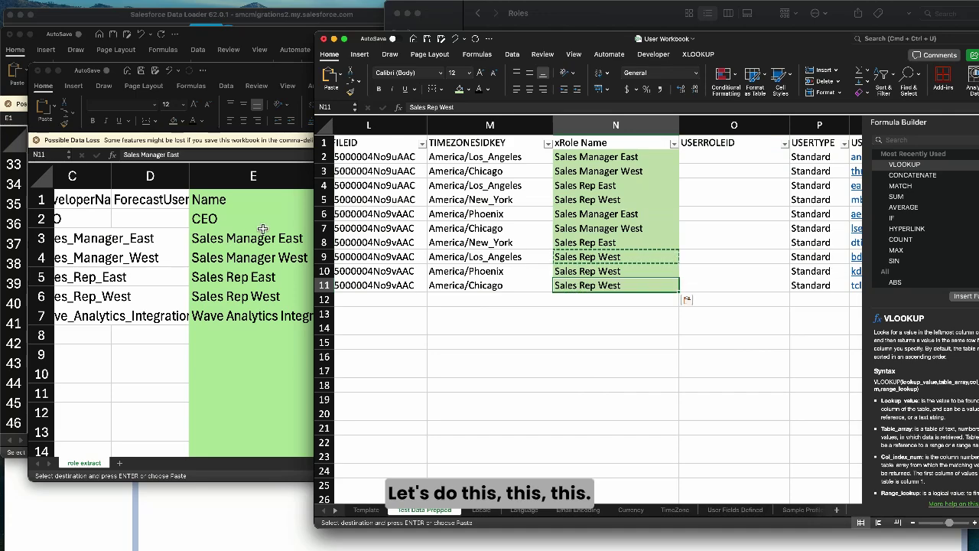
- Start a VLOOKUP in USERROLEID cell O2 with lookup value N2 and the role extract's Name and Id range E2:F7 as table array
left_click(703, 157)
scroll(692, 197, "right", 2)
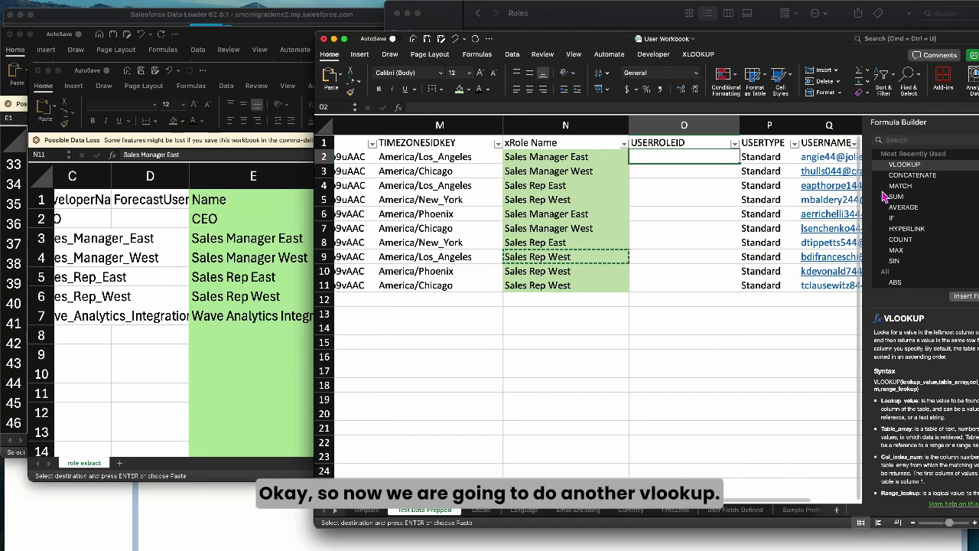
double_click(904, 164)
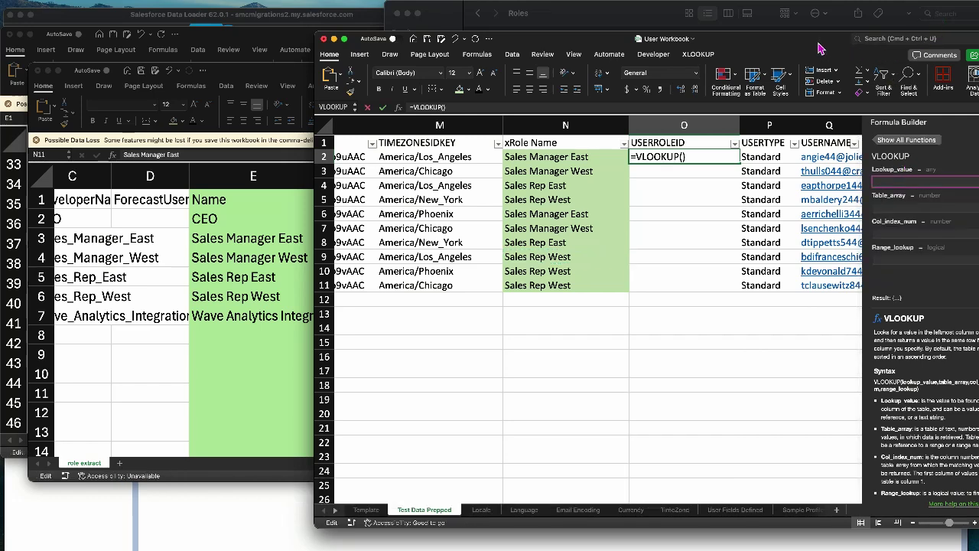
left_click_drag(818, 48, 768, 42)
left_click(520, 153)
left_click(847, 200)
left_click(223, 221)
left_click_drag(224, 221, 386, 315)
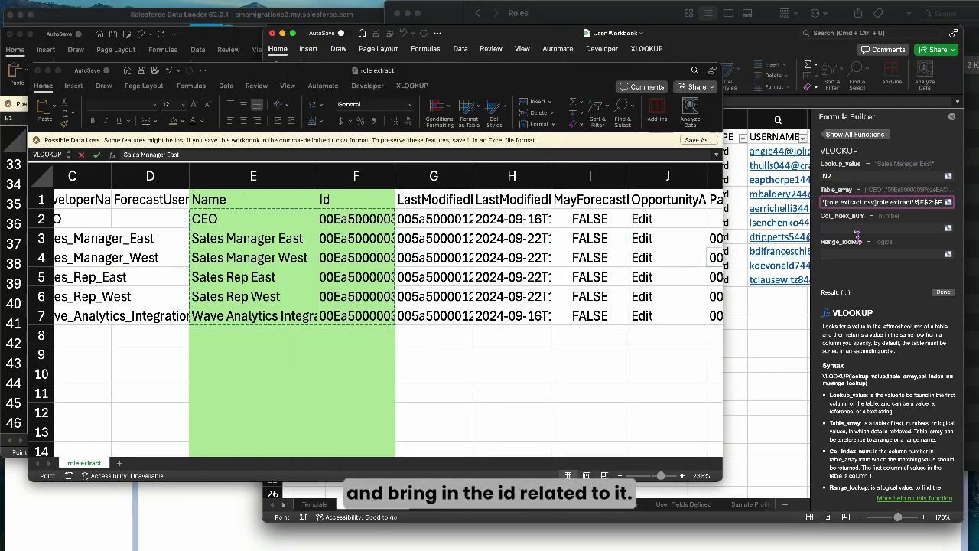
- Complete the VLOOKUP with column index 2 and range lookup false, and fill it down the USERROLEID column to row 11
left_click(858, 234)
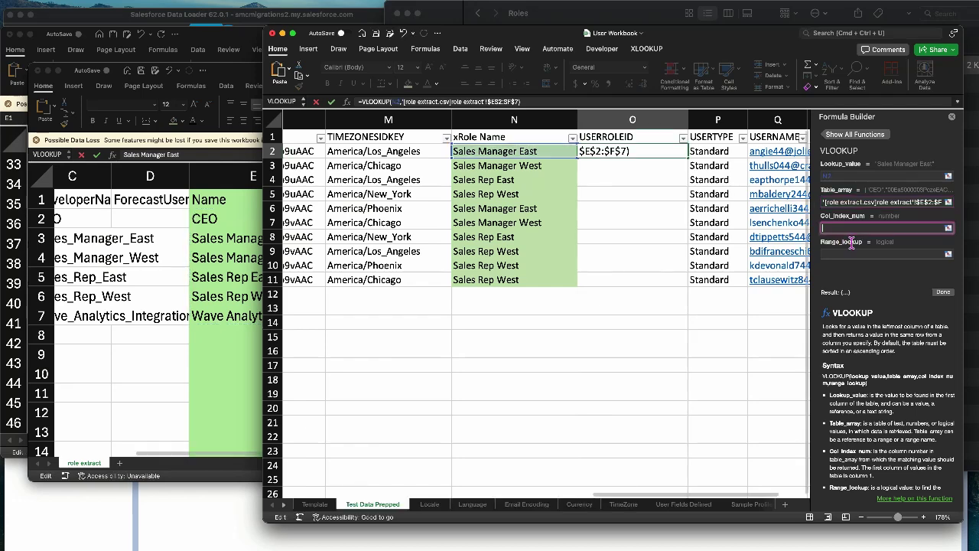
type("2")
left_click(890, 256)
type("false")
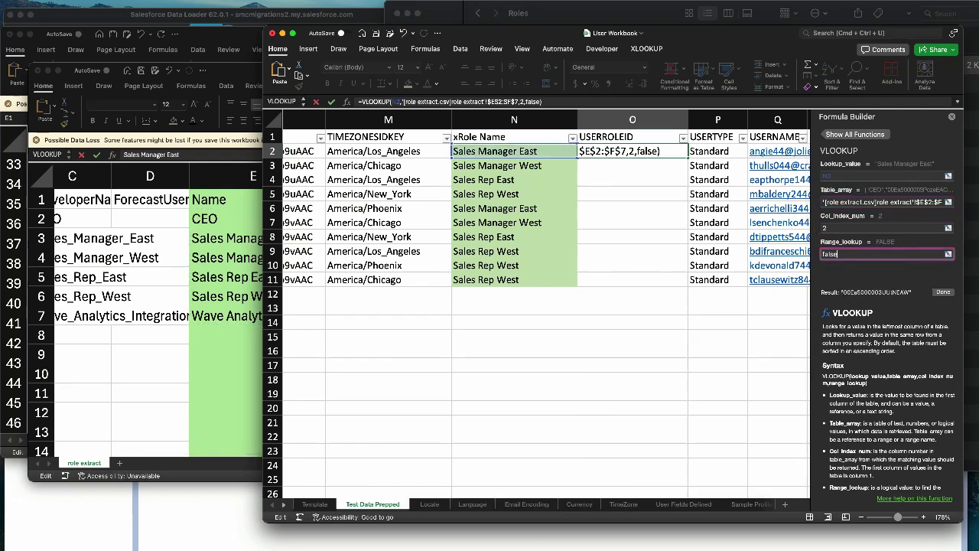
key("Return")
double_click(687, 157)
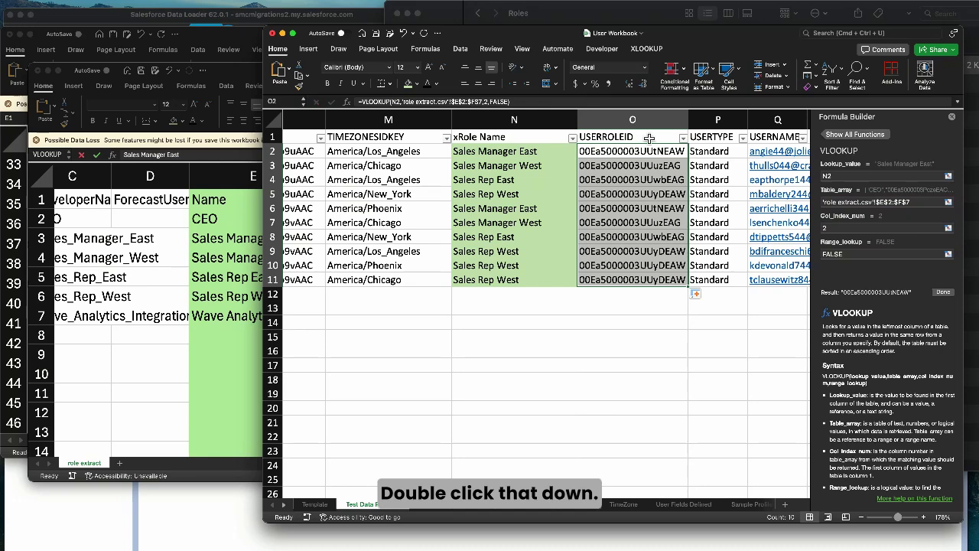
- Replace the USERROLEID formulas with their values by copying the column and pasting it over itself as values
right_click(647, 121)
left_click(655, 140)
right_click(634, 135)
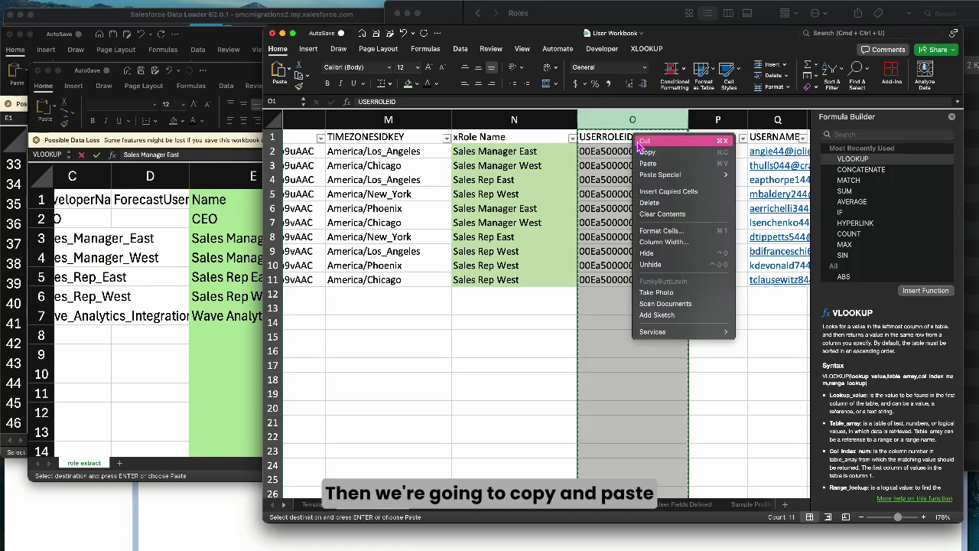
mouse_move(662, 175)
left_click(782, 265)
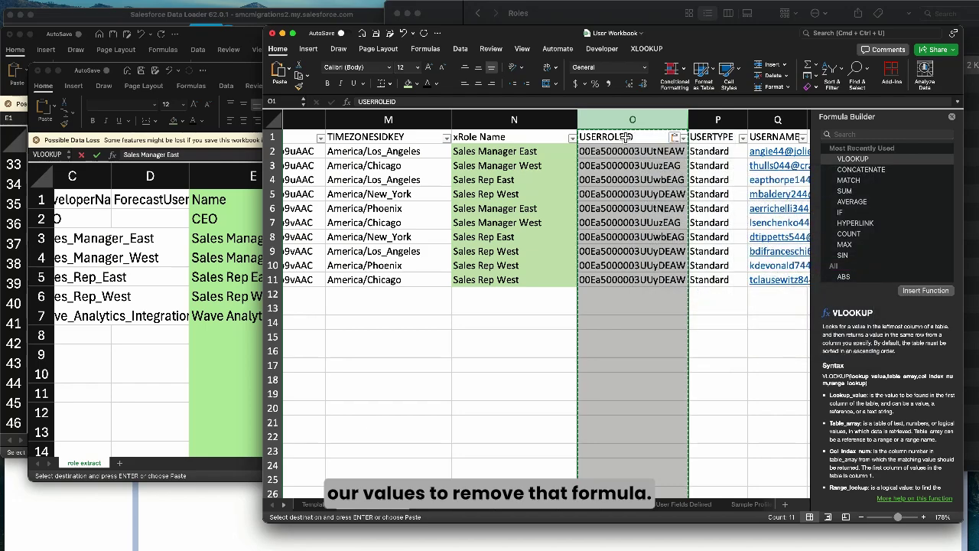
left_click(625, 145)
- Widen the USERNAME column so the usernames can be read
scroll(563, 227, "right", 2)
scroll(642, 195, "right", 2)
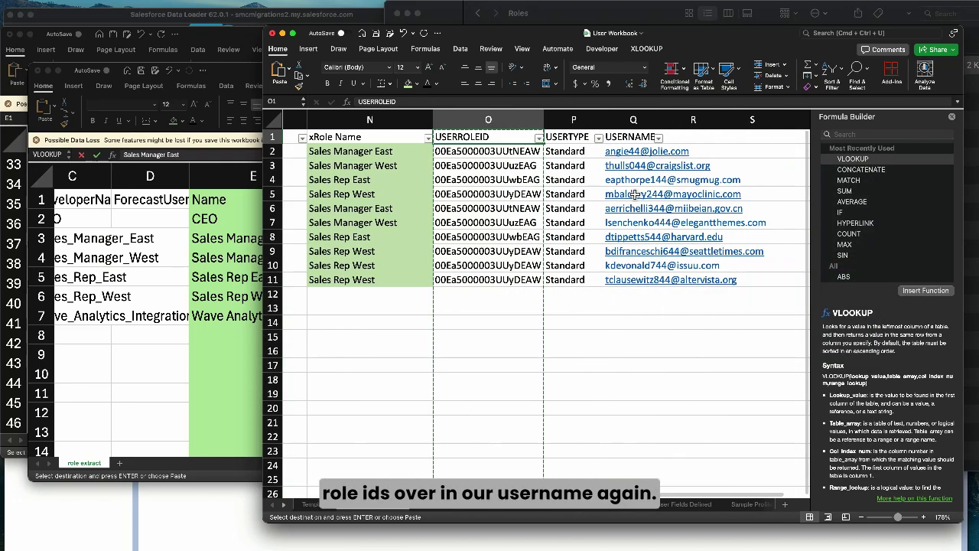
left_click(605, 138)
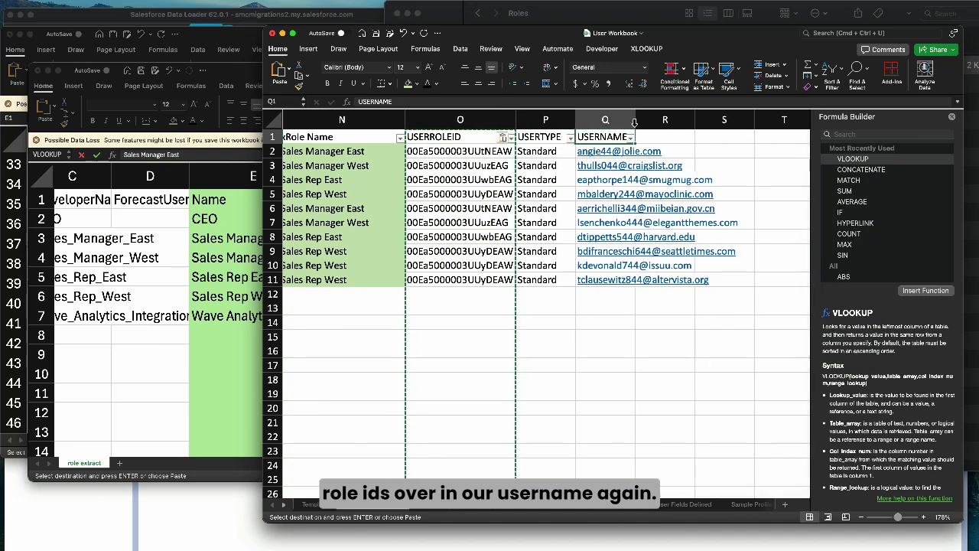
left_click_drag(635, 120, 719, 124)
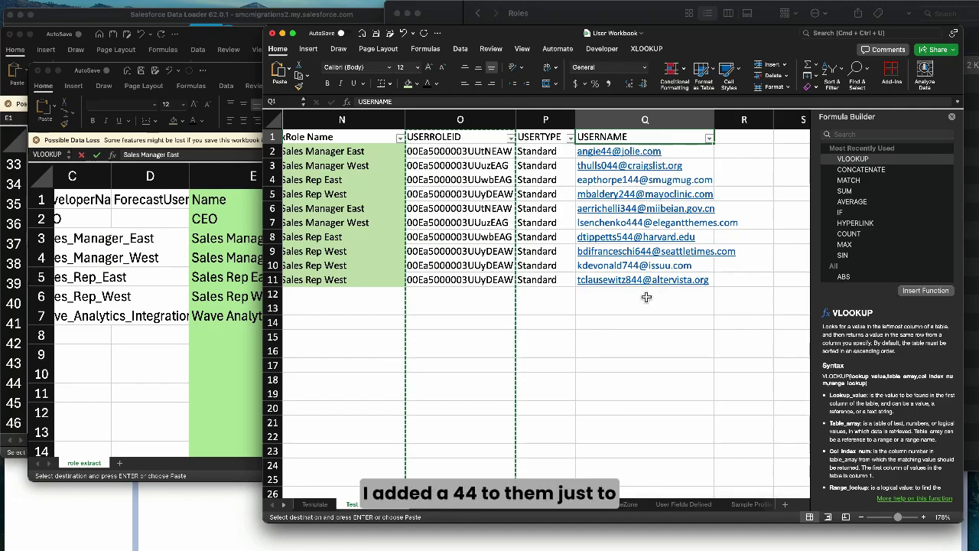
- Copy the prepared user data, rows 1 to 11 with headers, and paste it into a new blank workbook
scroll(658, 237, "left", 15)
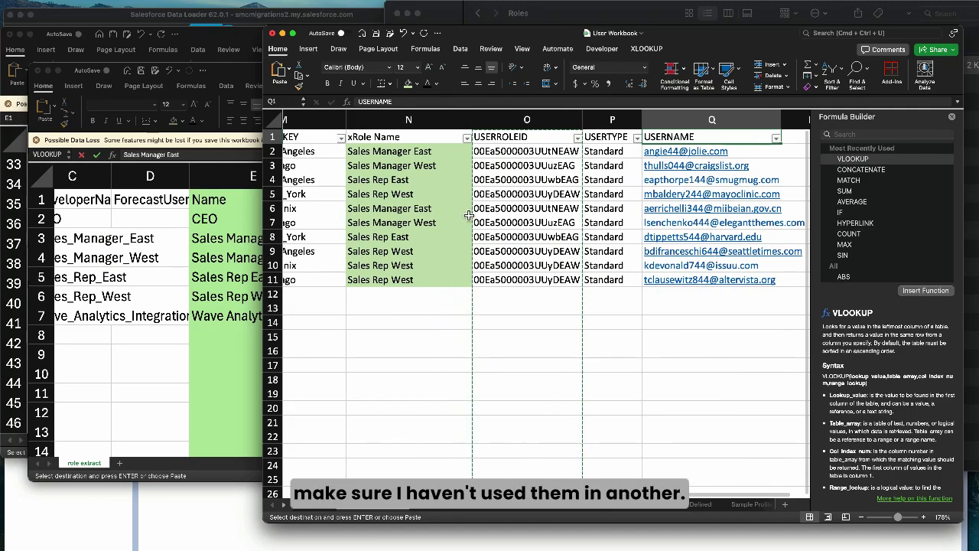
scroll(434, 226, "right", 2)
scroll(400, 220, "left", 2)
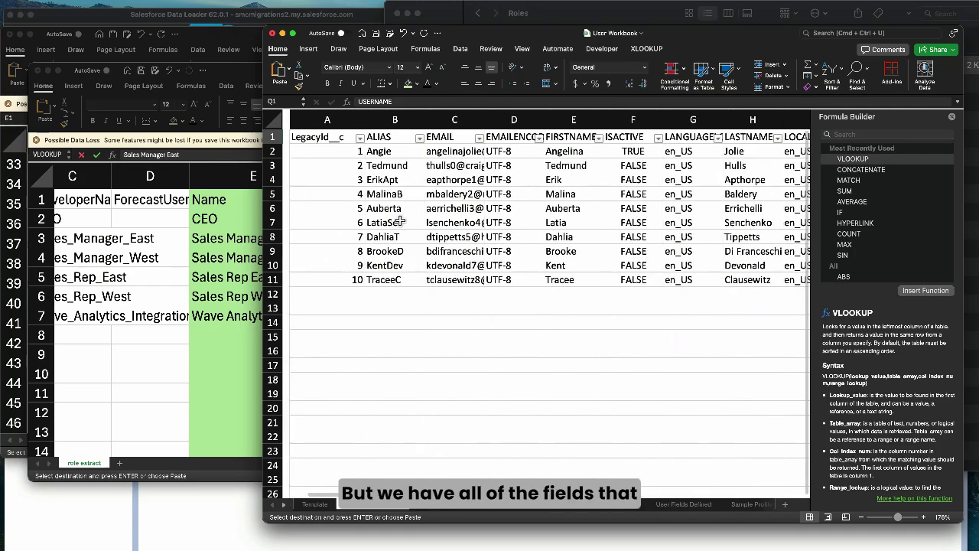
left_click(310, 142)
key("super+a")
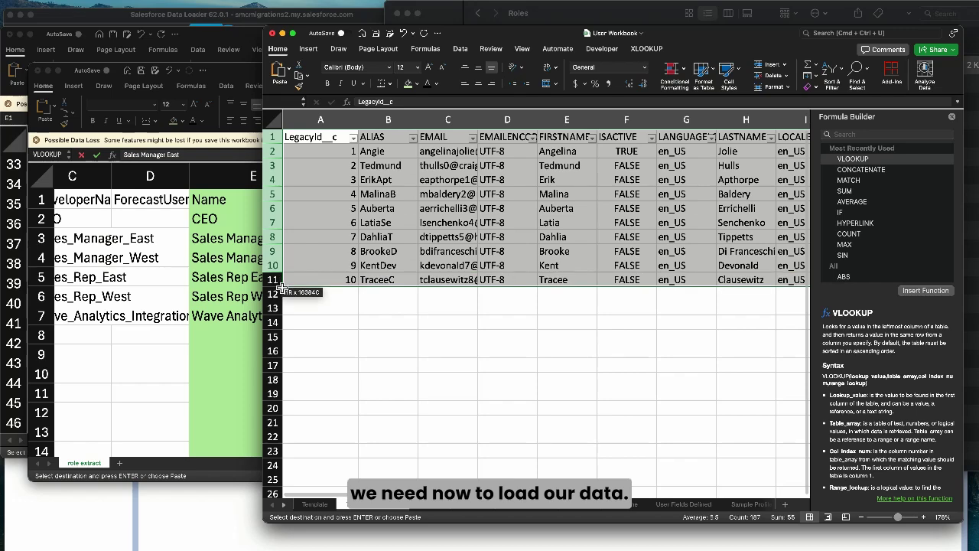
key("super+c")
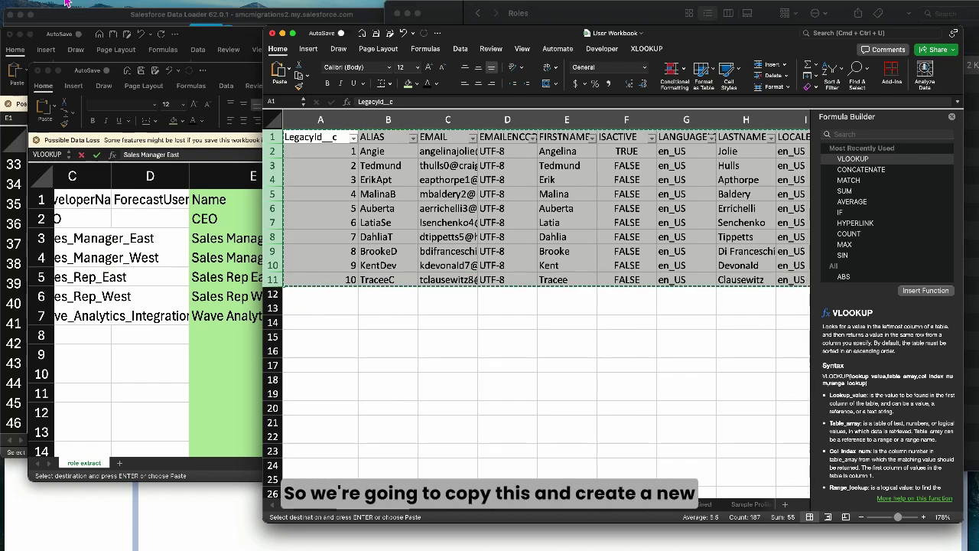
left_click(66, 2)
left_click(73, 10)
key("super+v")
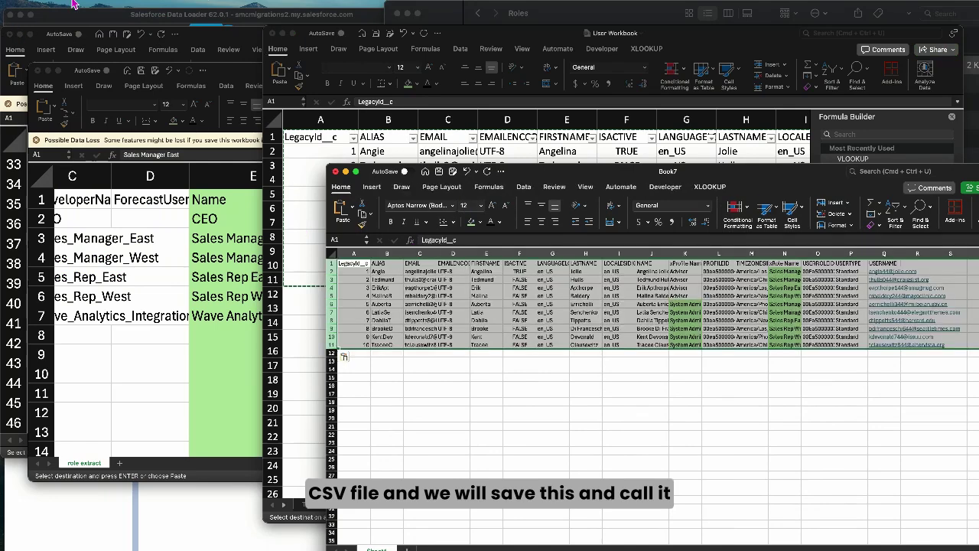
- Save the new workbook in the Users folder as Users Prepped in Comma Separated Values (.csv) format and move its window into view
left_click(73, 2)
left_click(85, 73)
type("Users Pre.xlsx")
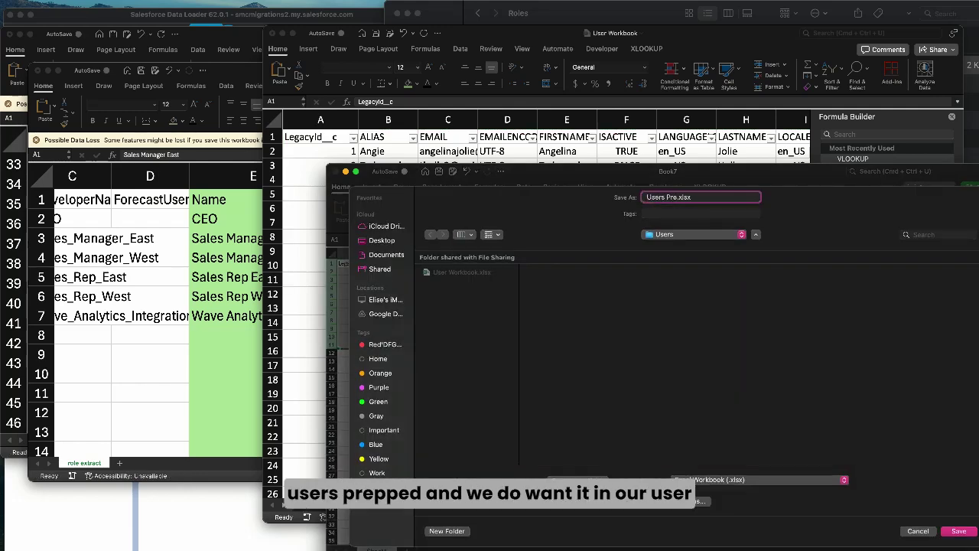
left_click(707, 197)
left_click(740, 481)
left_click(739, 548)
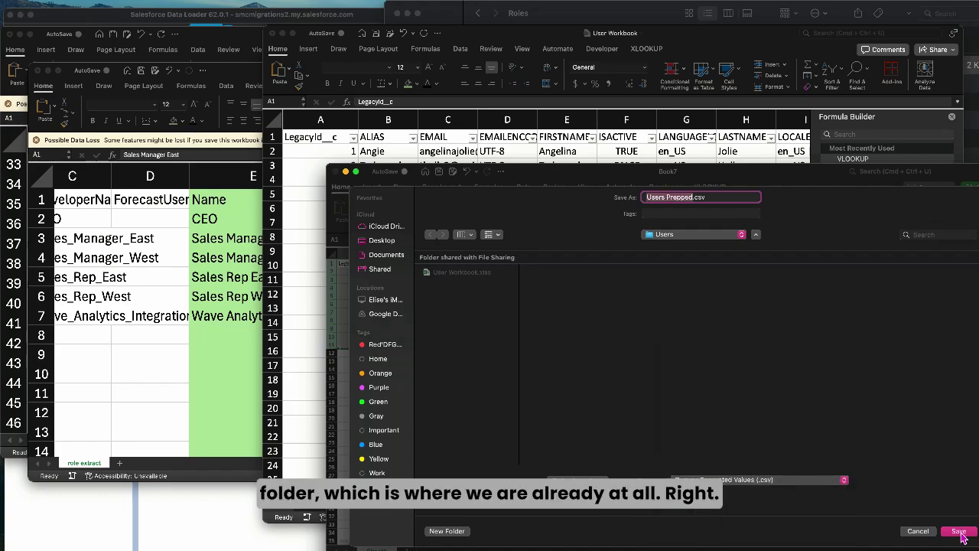
left_click(960, 532)
left_click_drag(803, 186, 711, 112)
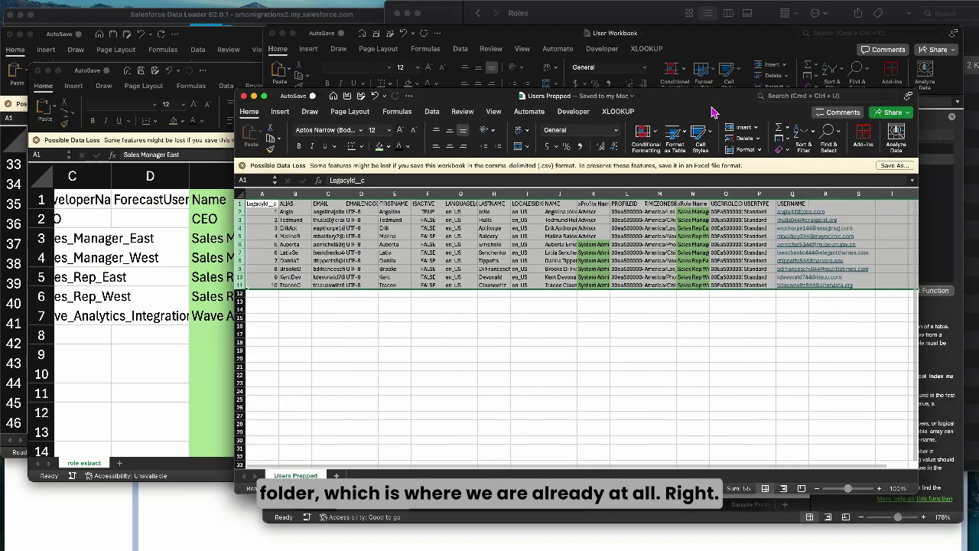
- Switch to Salesforce Data Loader and set up an insert for the User object, importing Users Prepped.csv from the Users folder
left_click(35, 14)
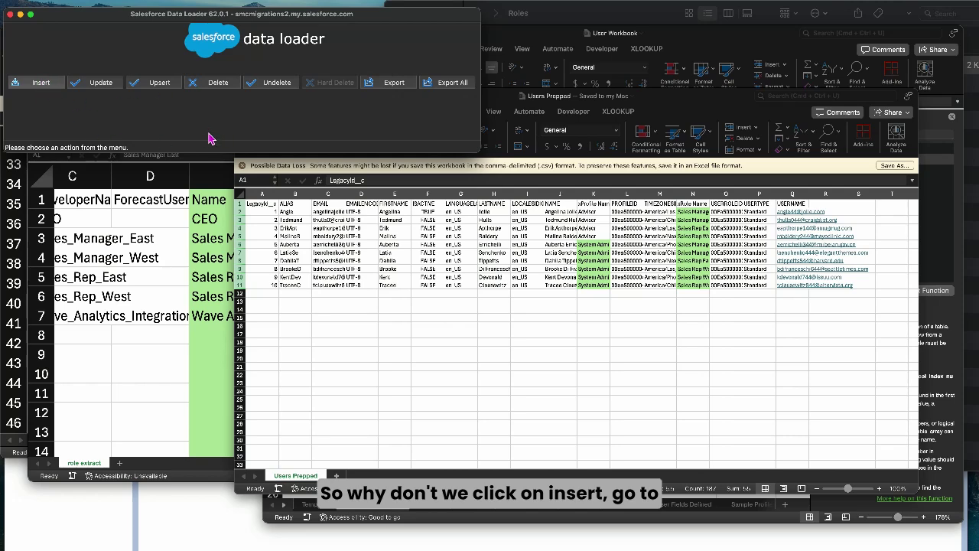
type("ser")
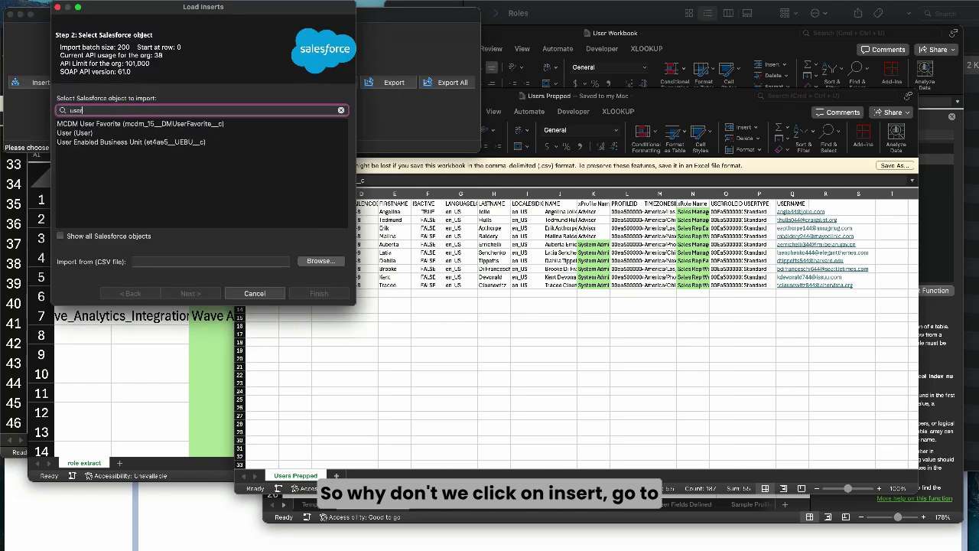
left_click(119, 134)
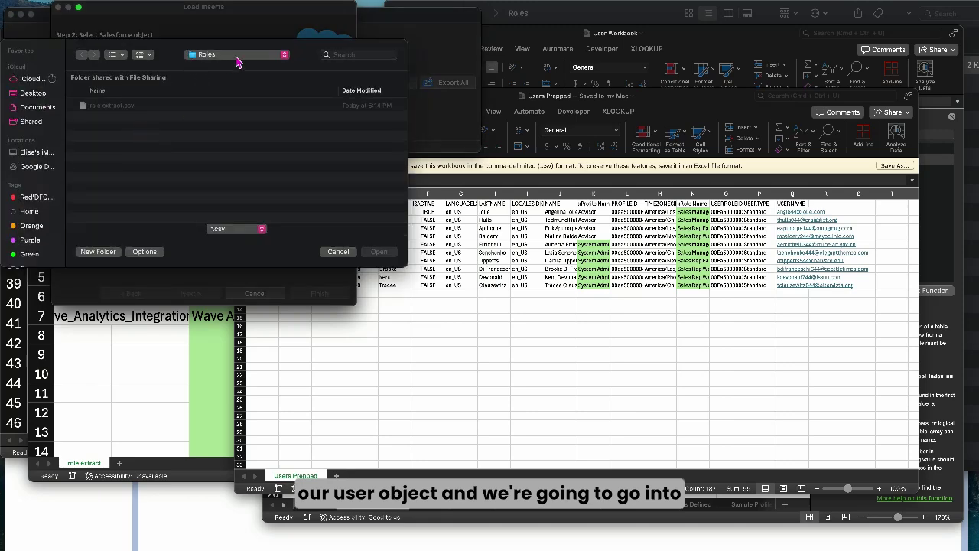
left_click(236, 58)
left_click(238, 118)
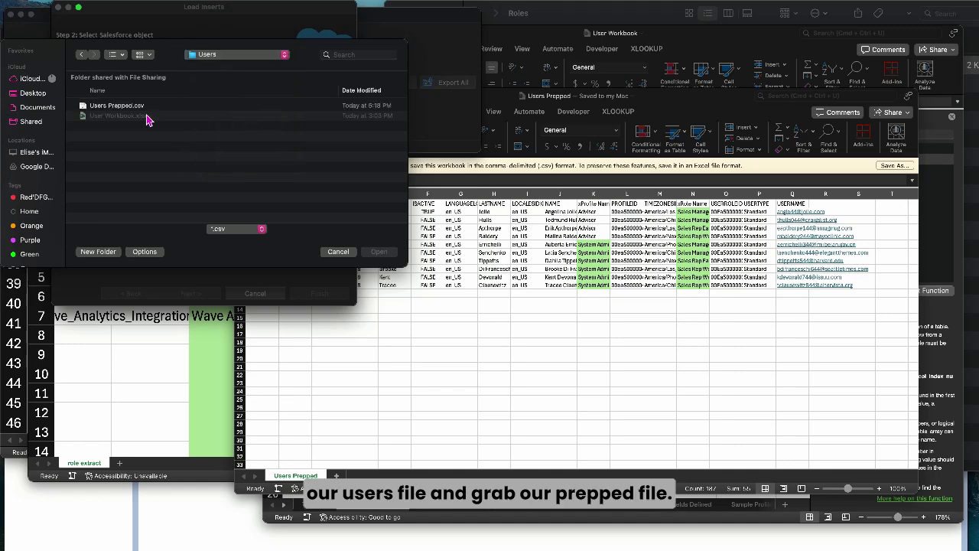
left_click(123, 106)
left_click(377, 252)
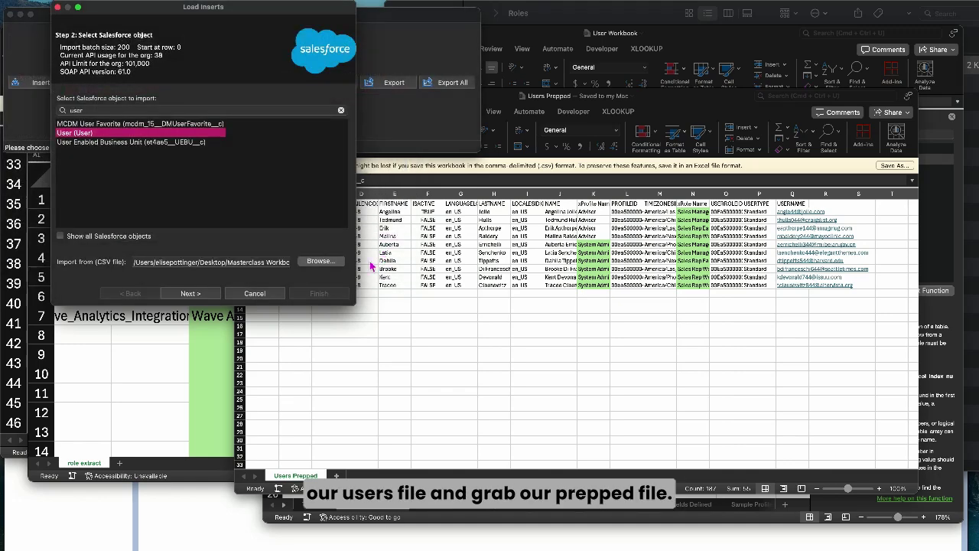
left_click(191, 294)
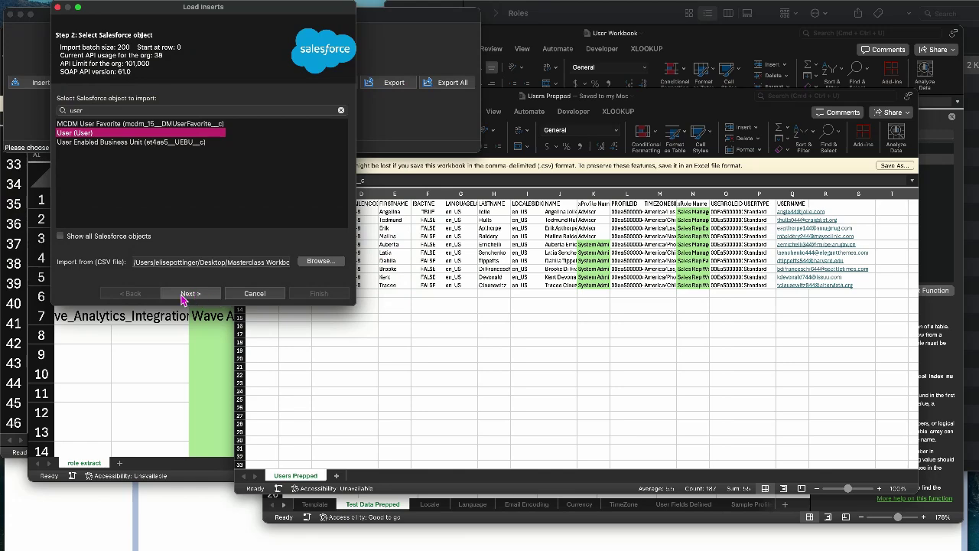
left_click(263, 147)
- Create a mapping that auto-matches the User fields to the CSV columns, and review the matched and remaining fields
left_click(196, 296)
left_click(182, 106)
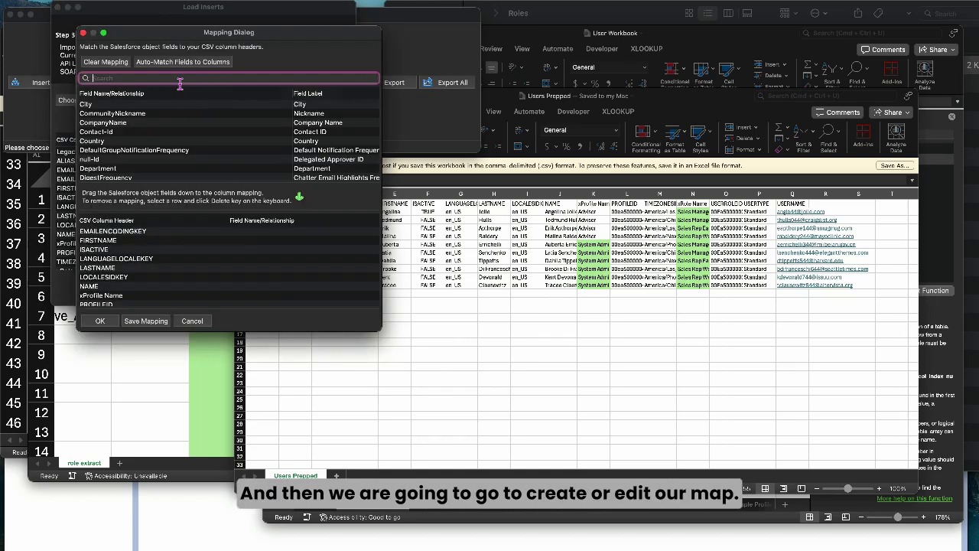
left_click(193, 62)
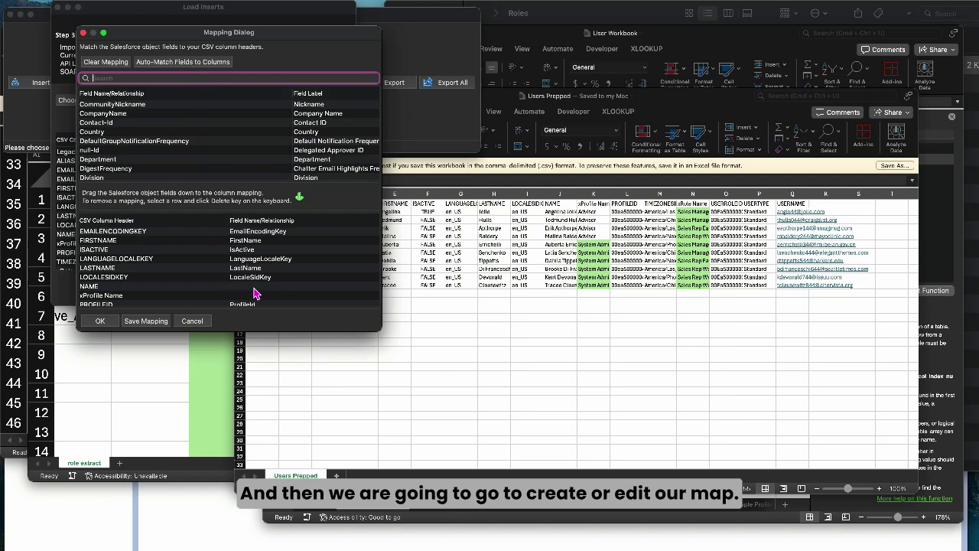
scroll(251, 292, "down", 5)
scroll(140, 160, "down", 4)
scroll(140, 159, "up", 3)
scroll(141, 159, "down", 6)
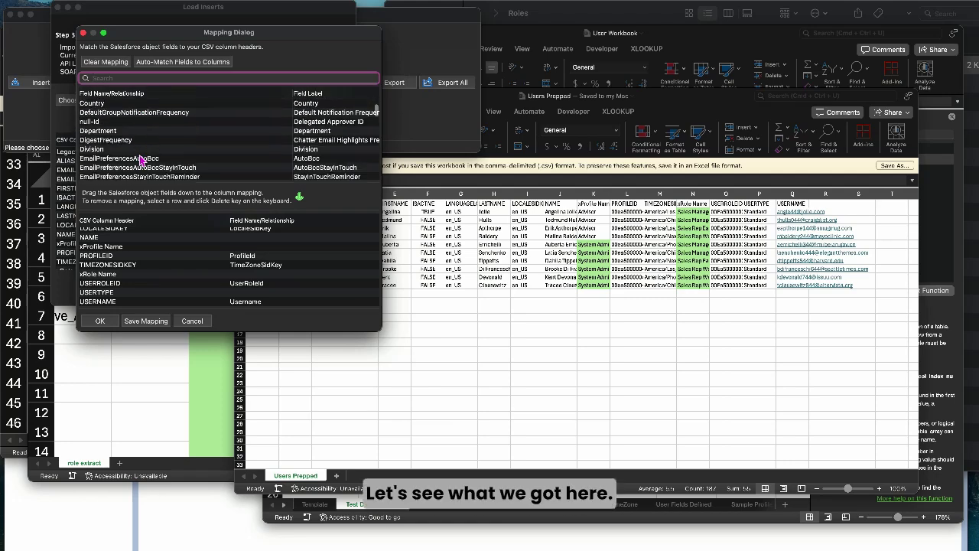
scroll(140, 159, "down", 8)
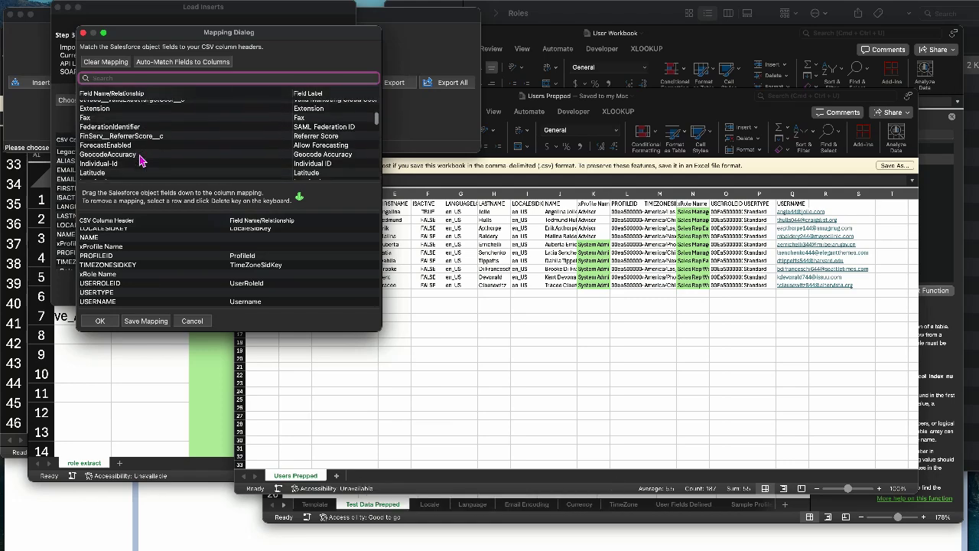
- Review the remaining Salesforce fields and the CSV column matches, accept the mapping and proceed to the final insert stage
scroll(269, 293, "down", 2)
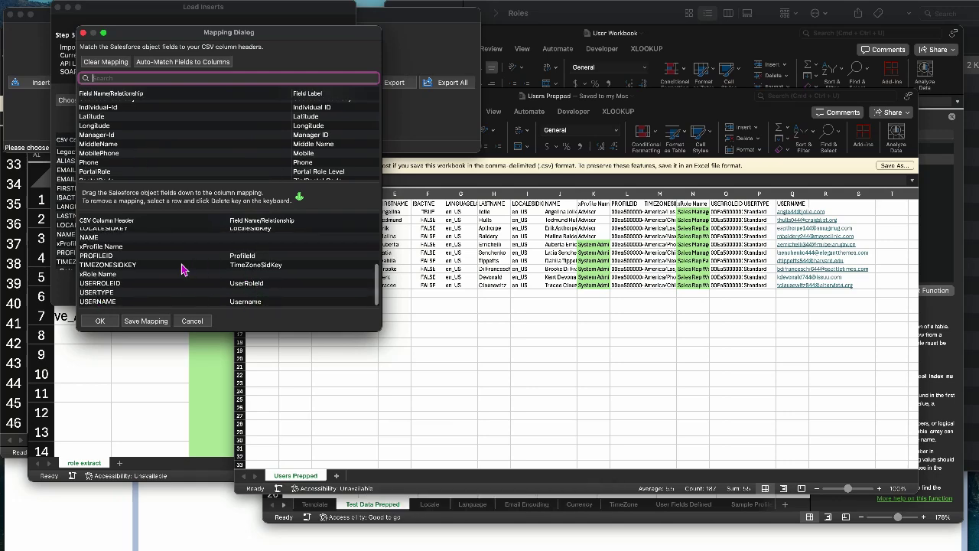
scroll(258, 255, "up", 3)
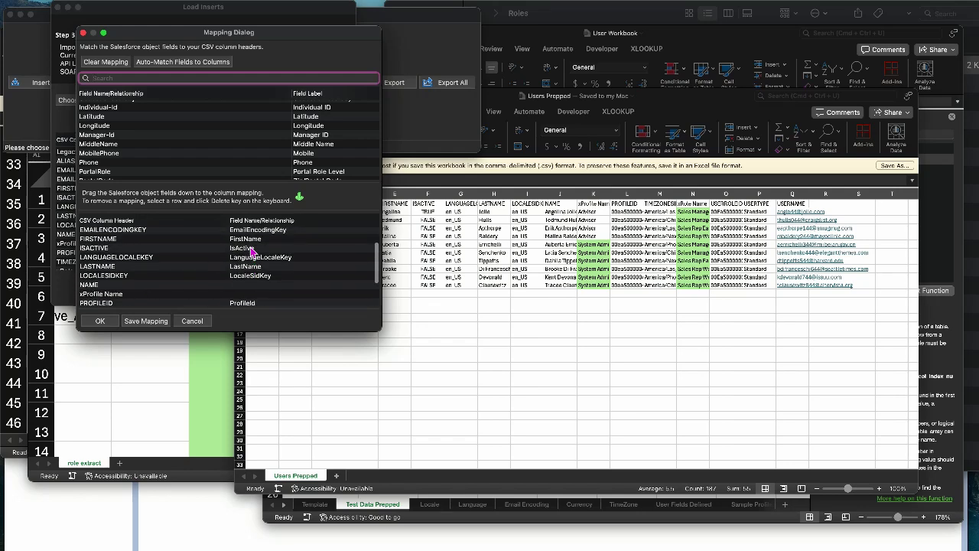
scroll(251, 252, "up", 3)
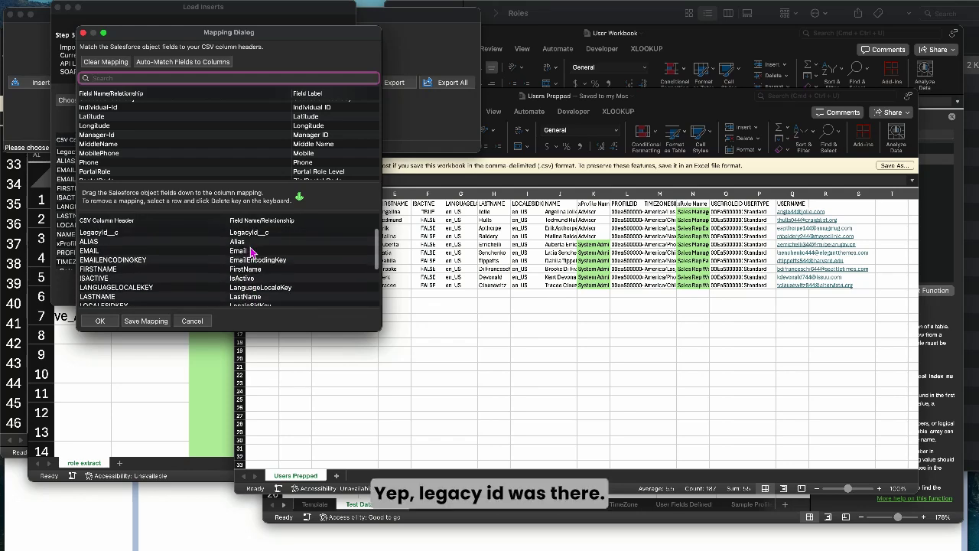
left_click(100, 321)
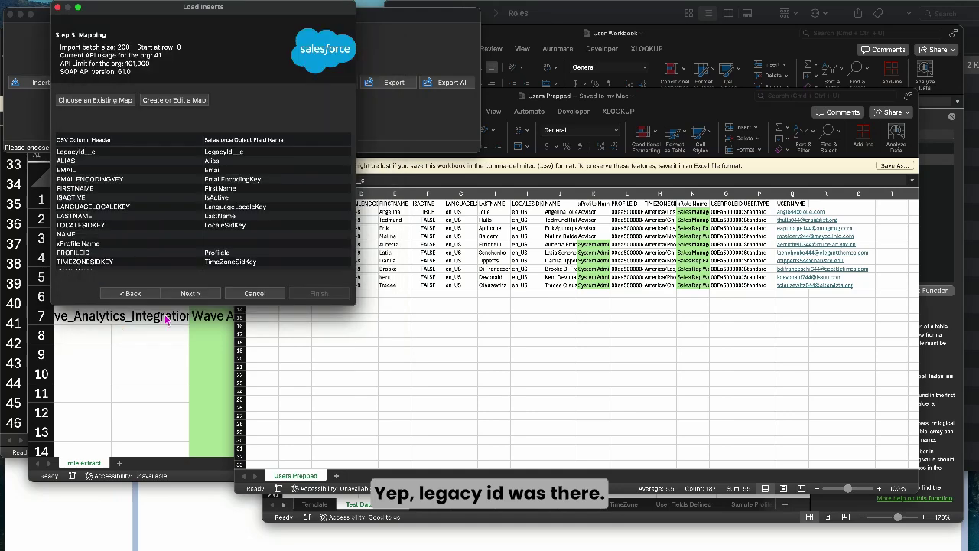
left_click(192, 295)
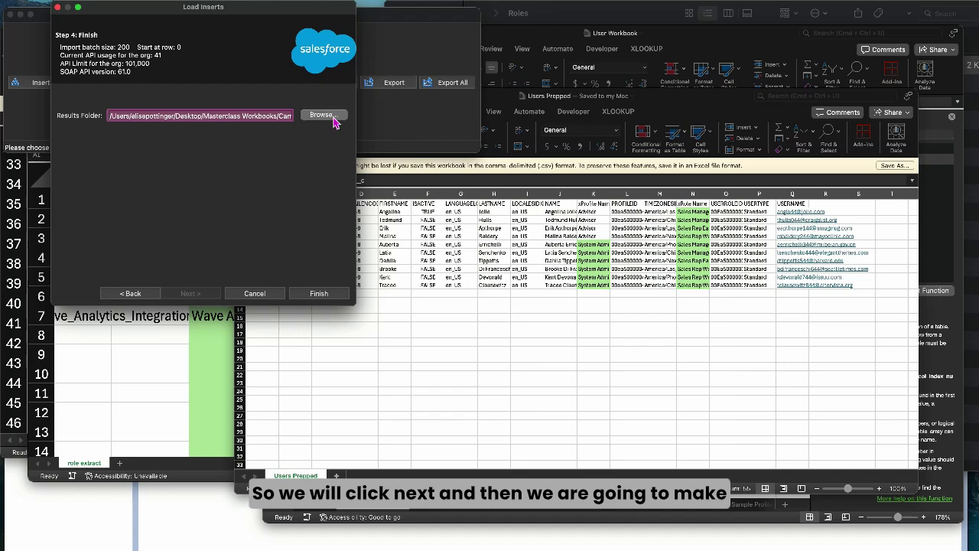
- Set the results folder to Users, finish the setup and approve the insert of the new user records
left_click(336, 115)
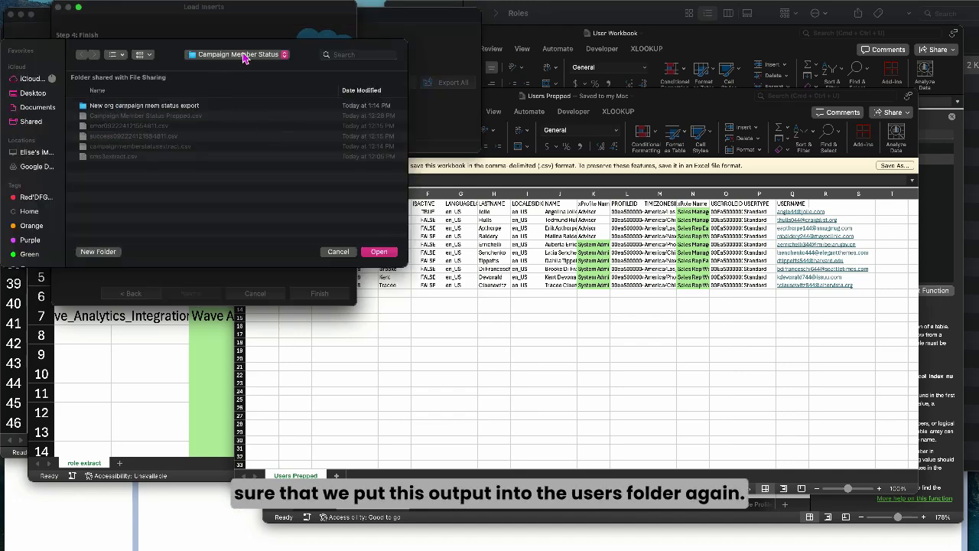
left_click(243, 55)
left_click(211, 117)
left_click(378, 251)
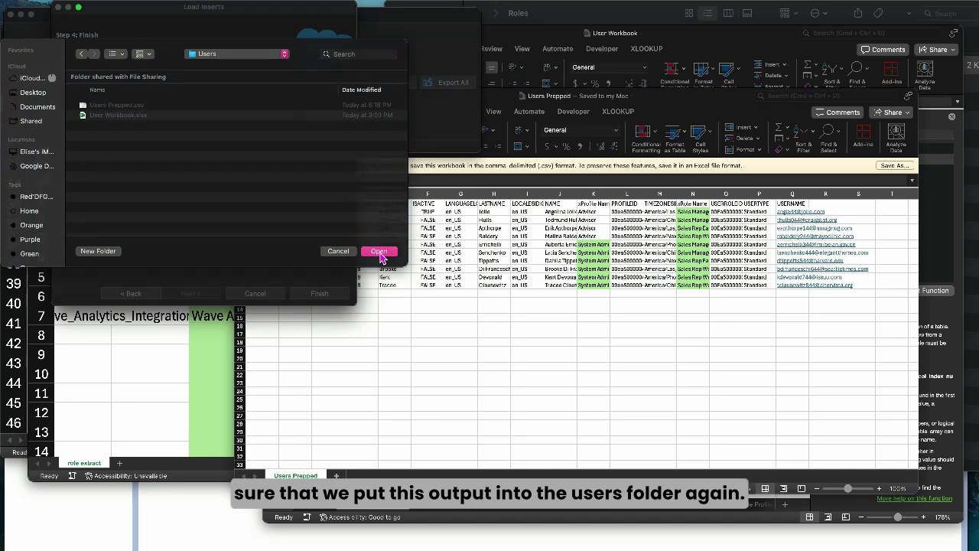
left_click(319, 294)
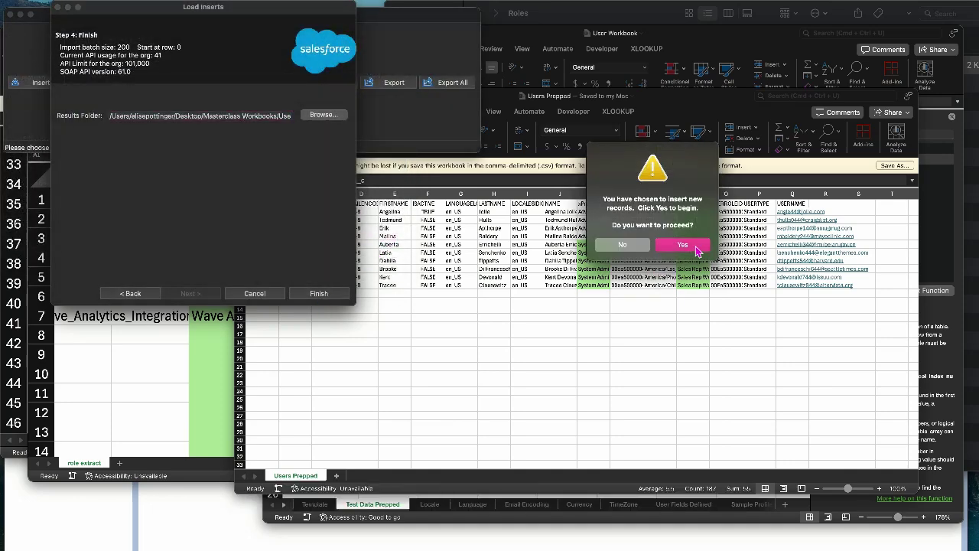
left_click(696, 248)
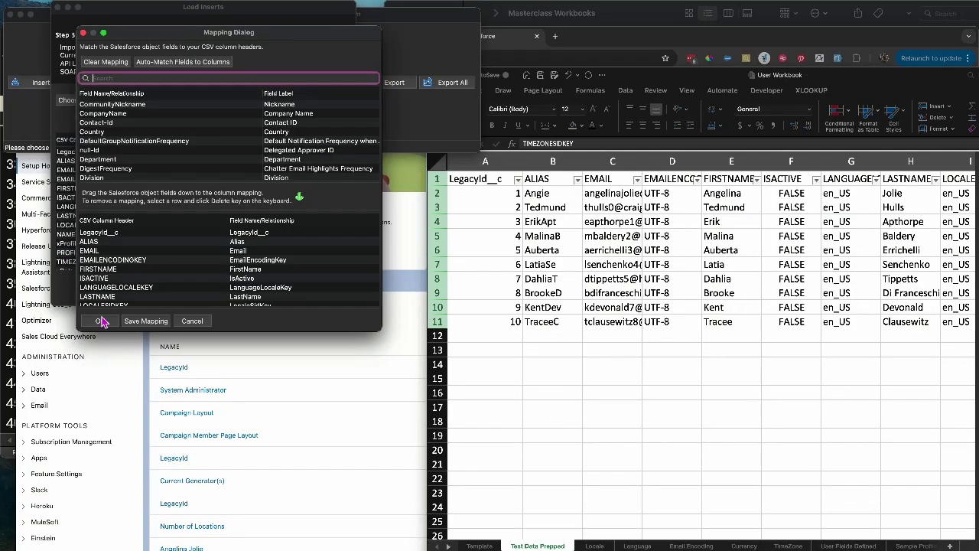
- Accept the field mapping, keep the Users results folder, run the user insert and dismiss the completion summary
left_click(100, 321)
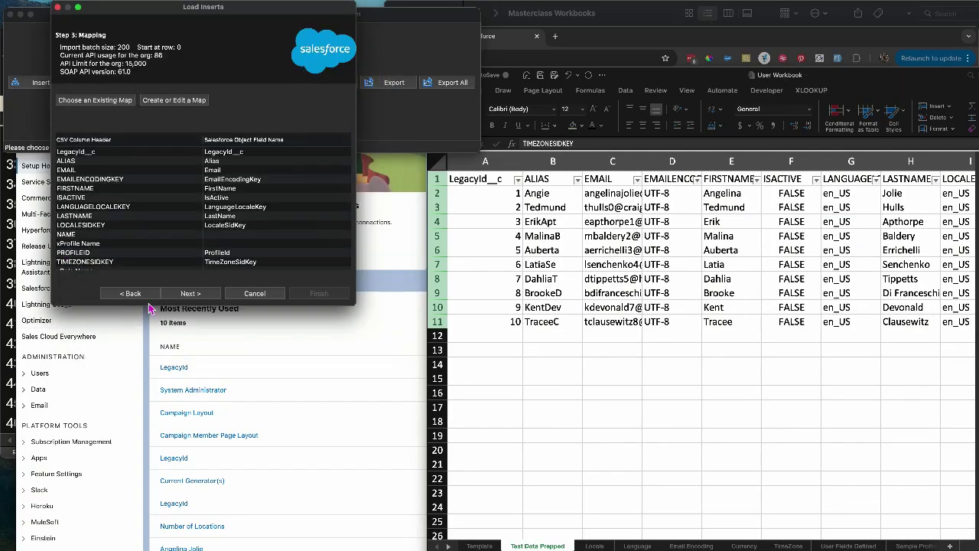
left_click(191, 294)
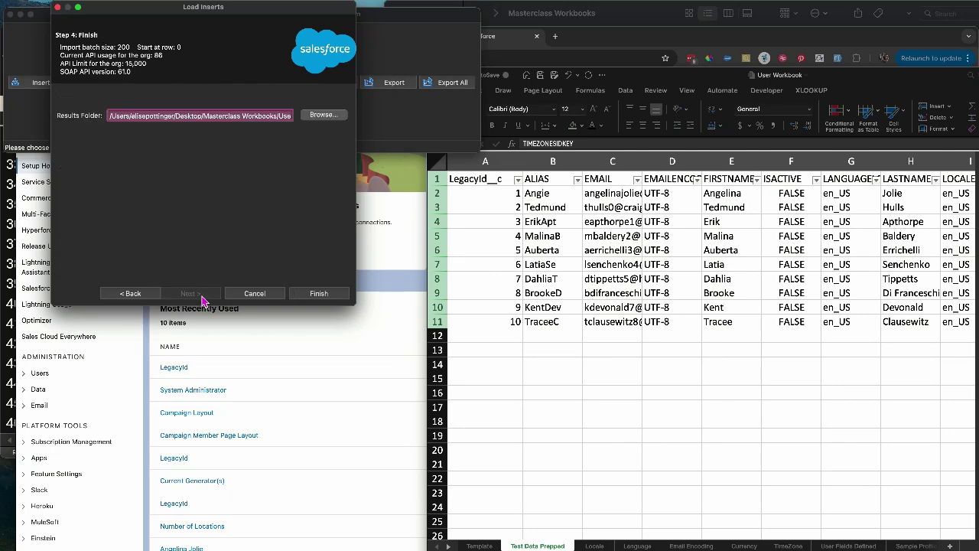
left_click(319, 293)
left_click(682, 249)
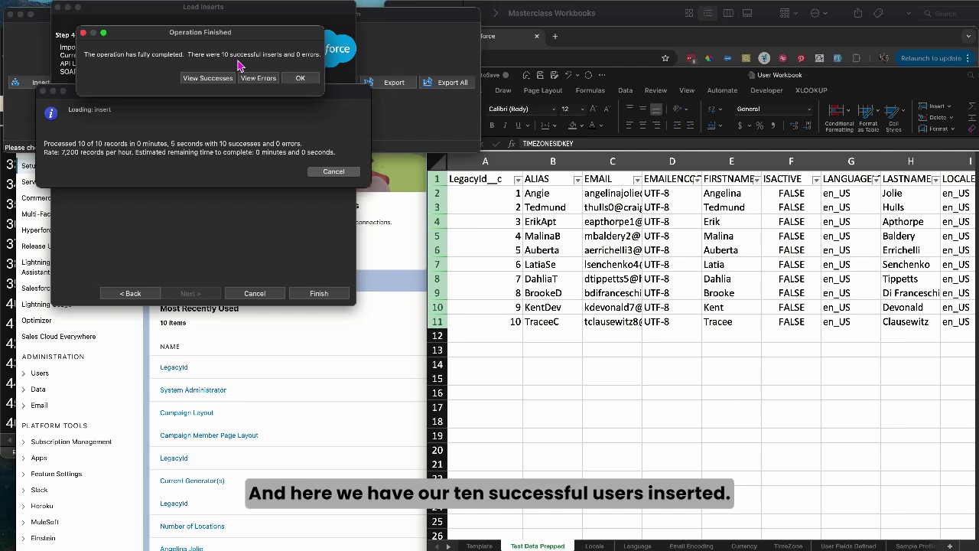
left_click(300, 78)
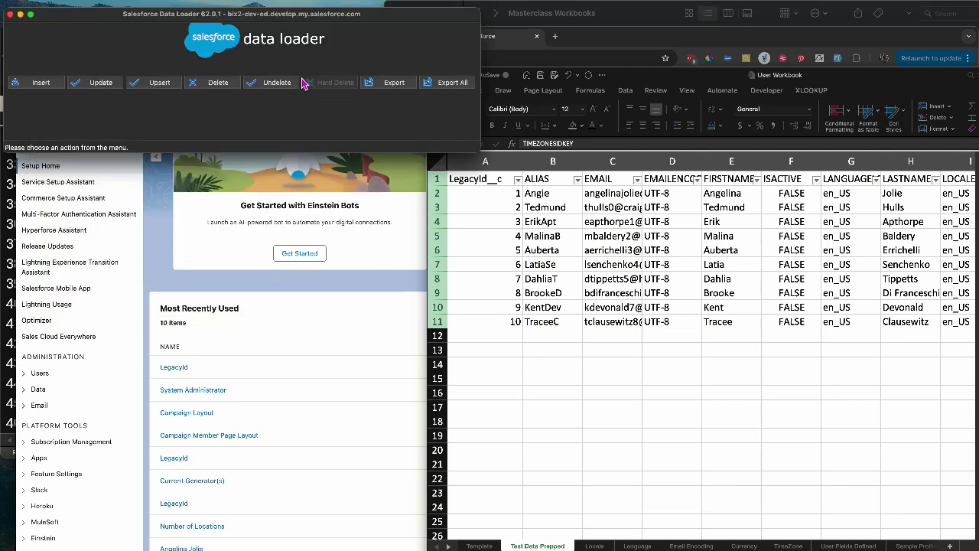
- Switch to Finder and rename the success CSV in the Users folder as User Success.csv
left_click(639, 13)
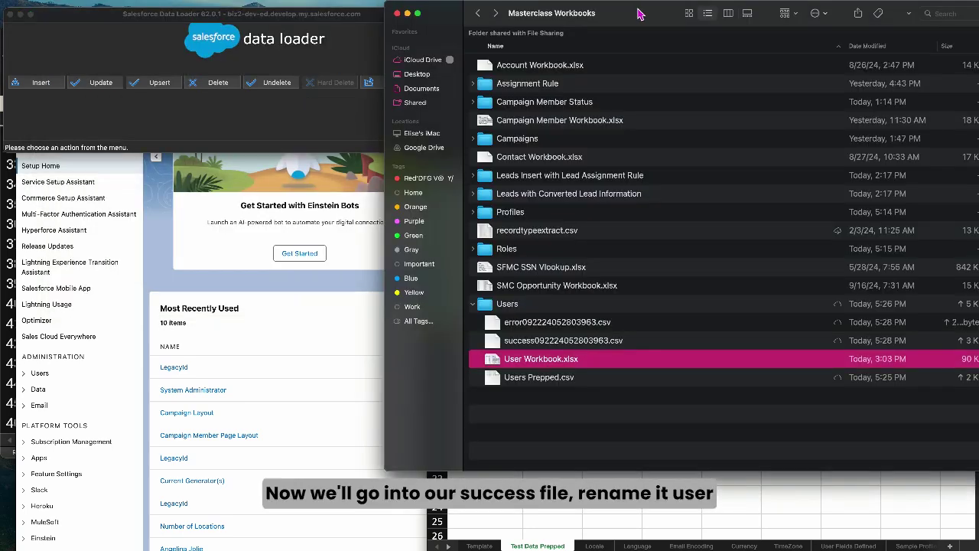
left_click(532, 342)
right_click(531, 340)
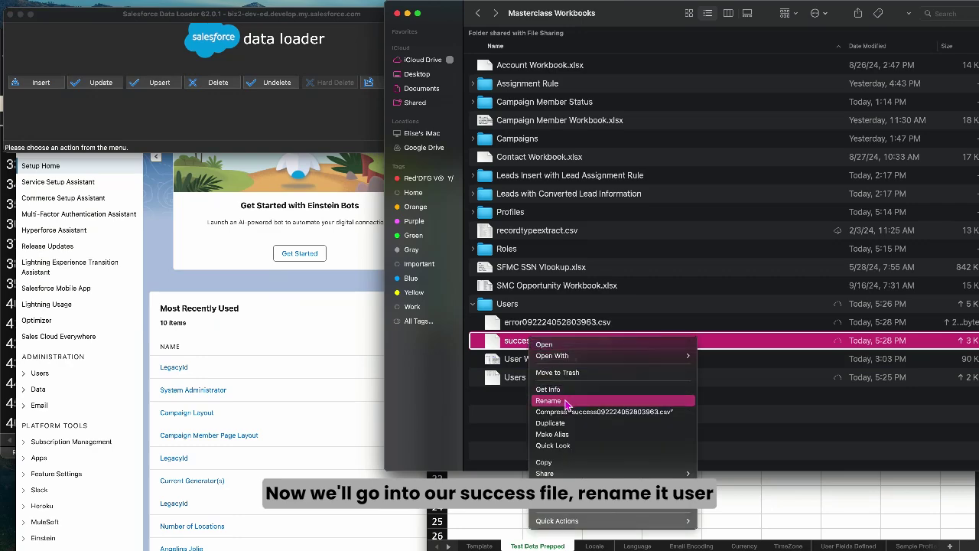
left_click(567, 400)
type("User Sc")
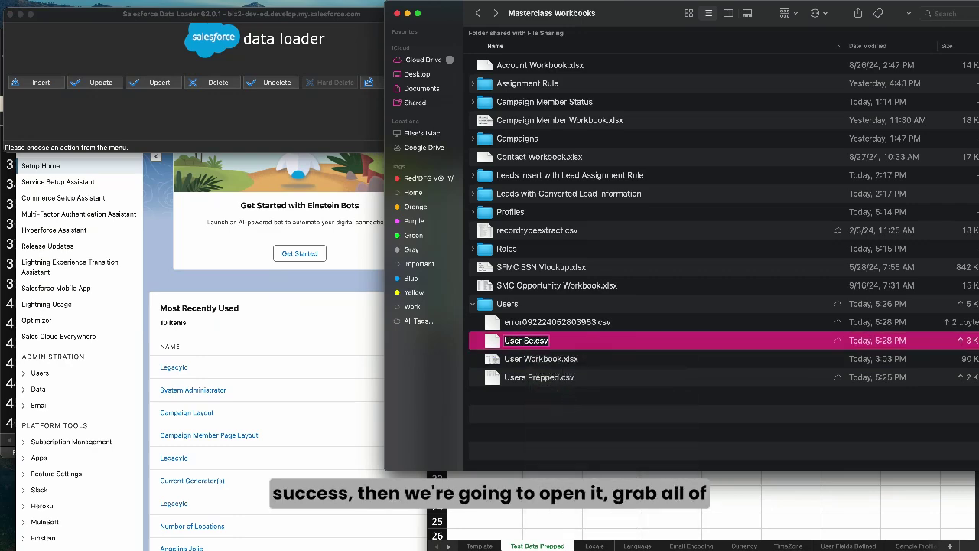
type("ccess")
key("Return")
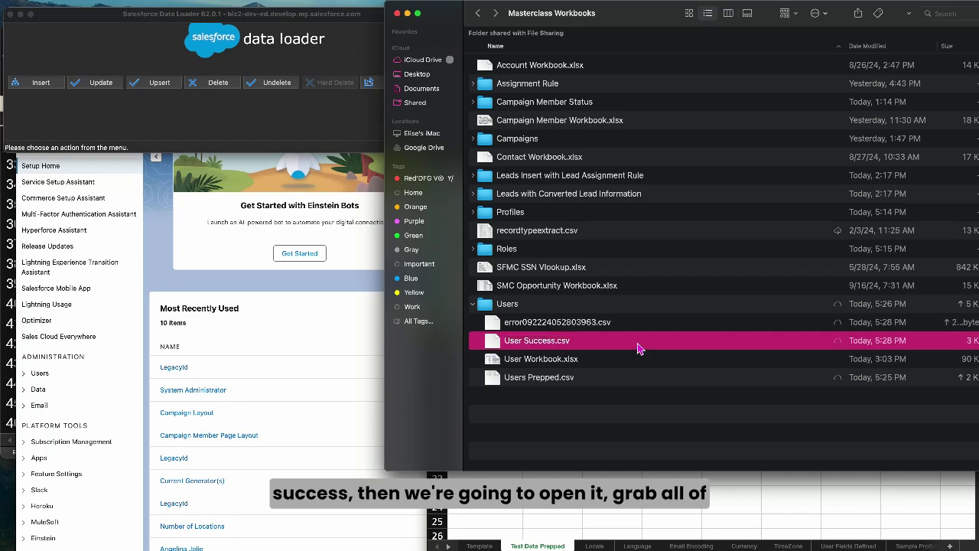
- Open User Success.csv, copy rows 1 to 11 and paste them into a new sheet of the User Workbook
double_click(552, 345)
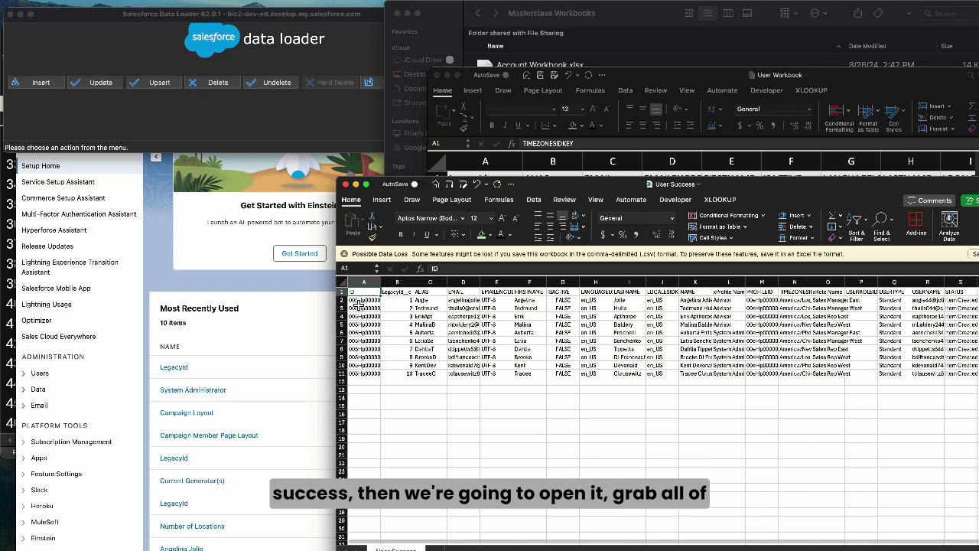
left_click(345, 293)
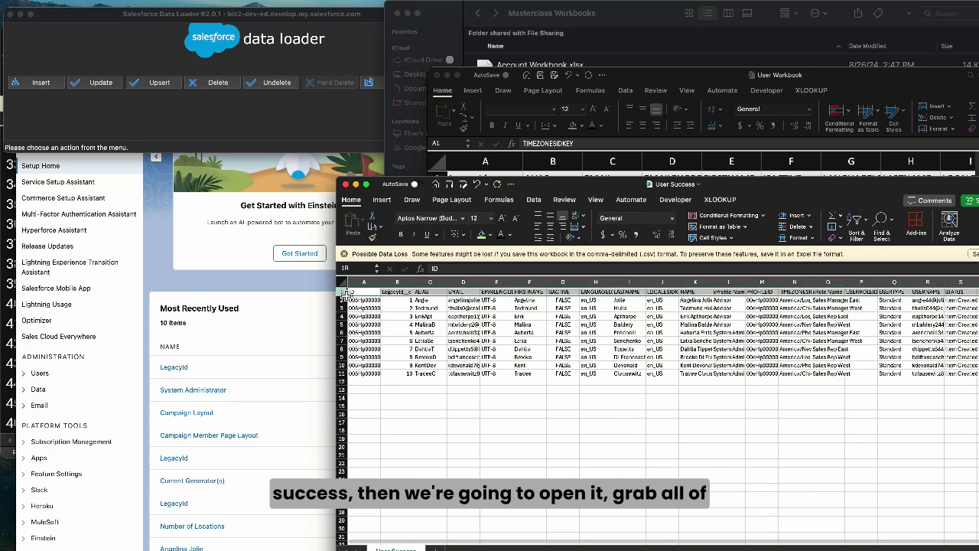
left_click_drag(345, 293, 343, 375)
key("cmd+c")
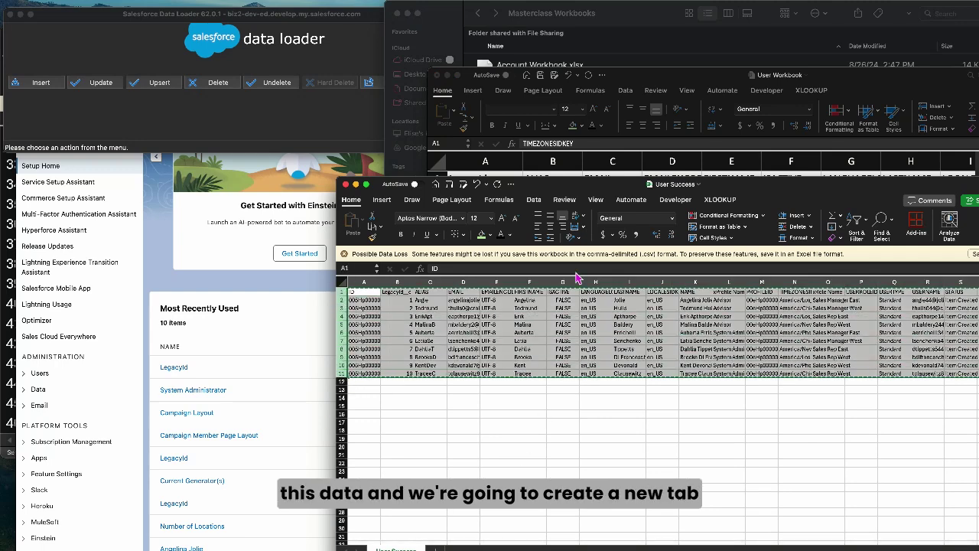
left_click(679, 78)
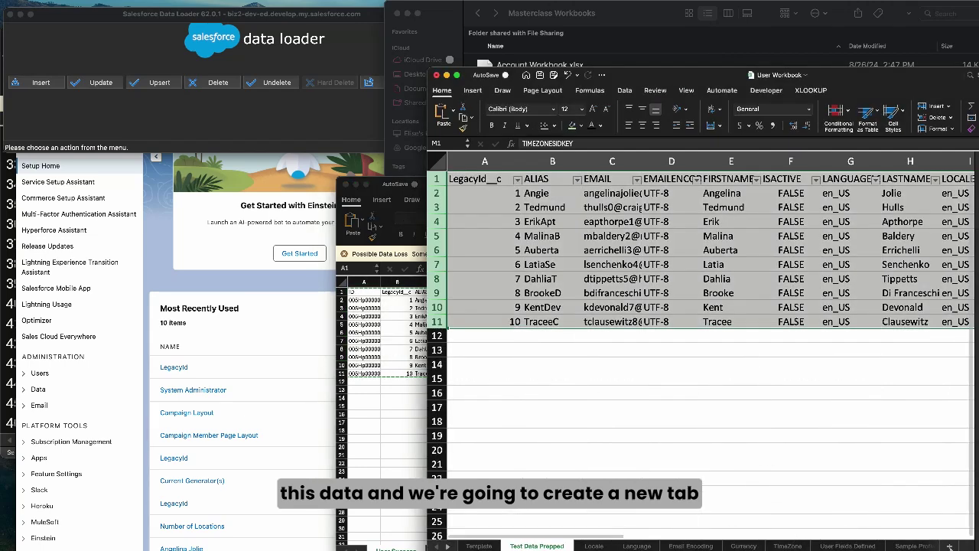
left_click(949, 546)
key("cmd+v")
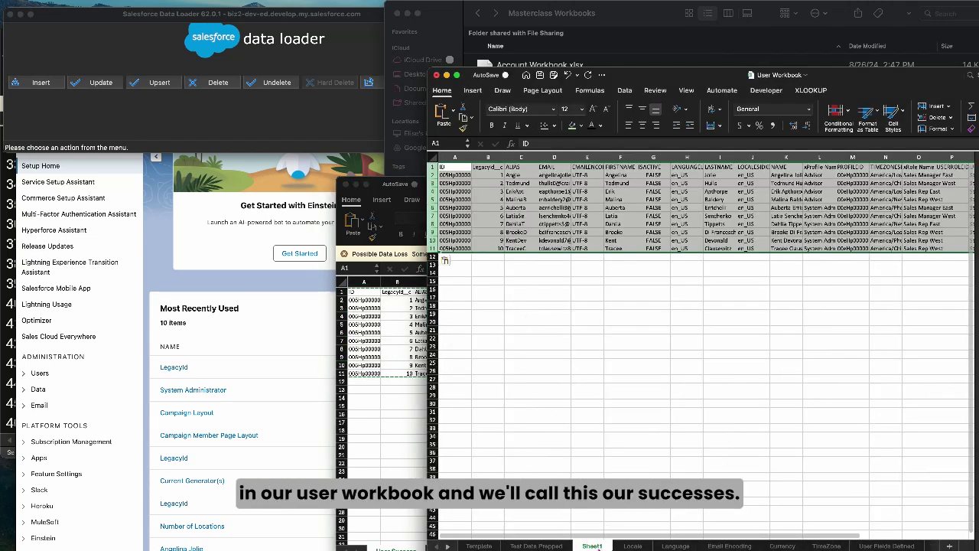
- Rename the new sheet as Success
right_click(598, 545)
left_click(617, 515)
type("Success")
key("Return")
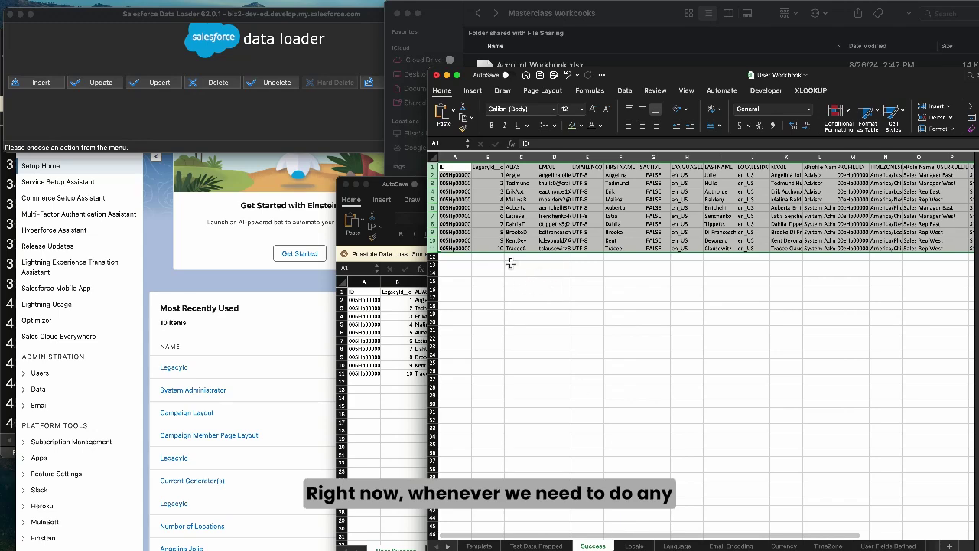
- Move the LegacyId__c column in front of the ID column and auto-fit the widths of all columns
left_click(488, 157)
right_click(487, 157)
left_click(505, 170)
right_click(453, 159)
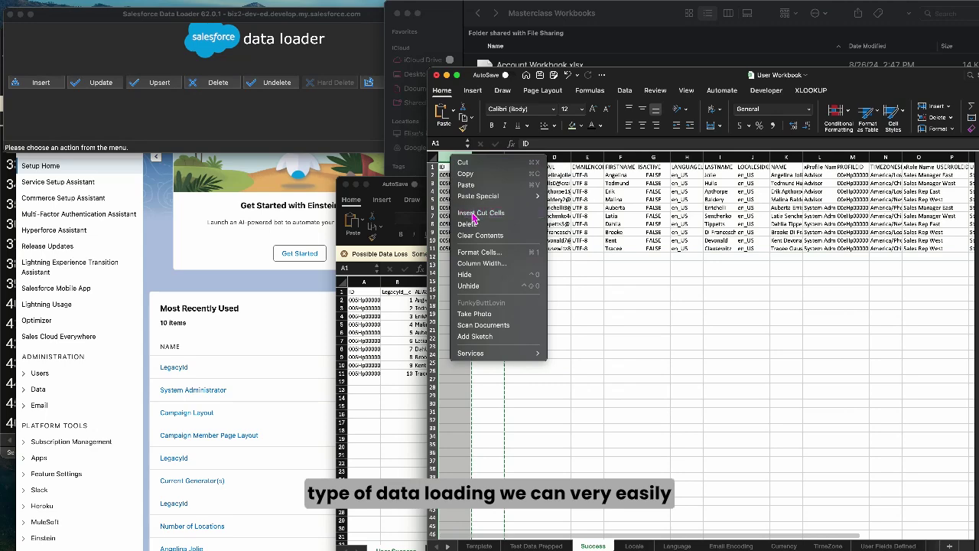
left_click(471, 215)
left_click(432, 158)
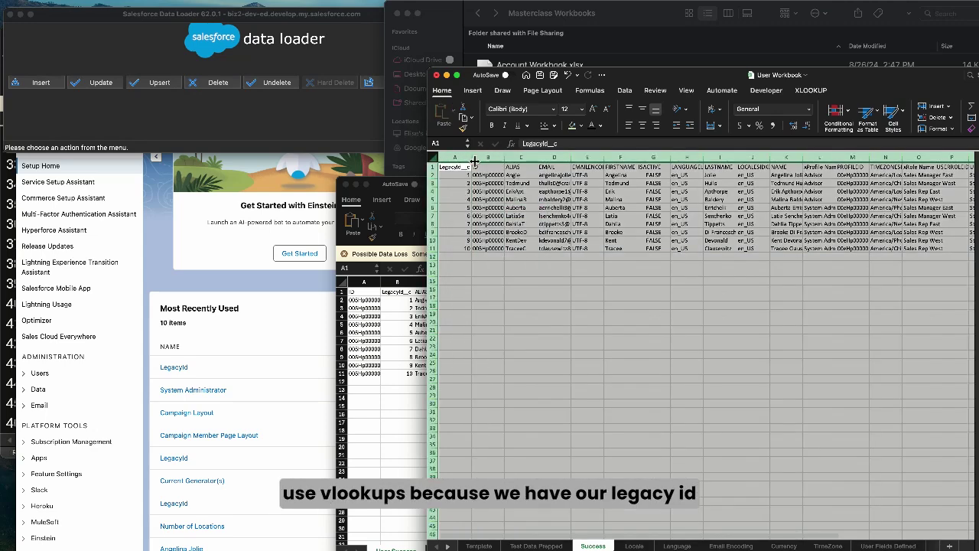
double_click(474, 158)
- Compare the LegacyId__c value with the Salesforce ID for the first user on the Success sheet
left_click(557, 175)
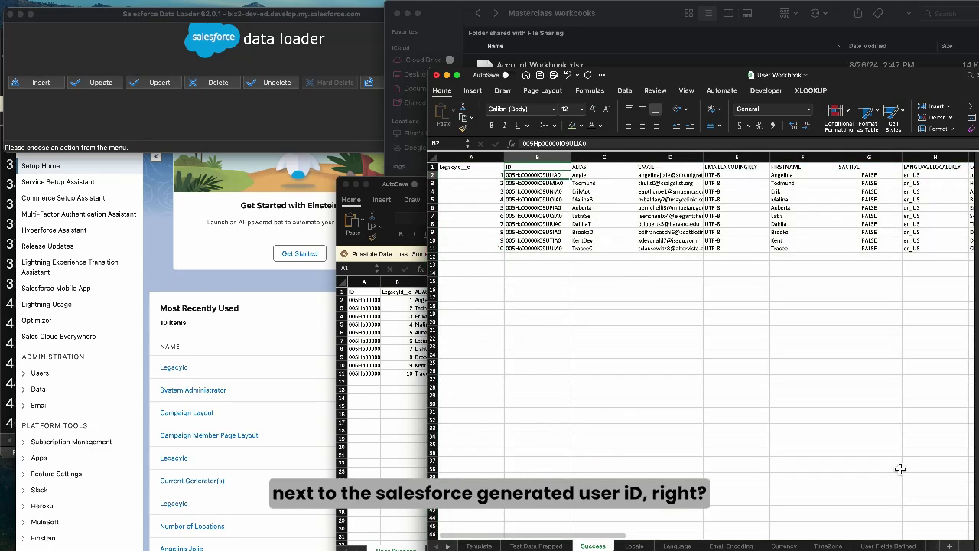
scroll(700, 344, "up", 10)
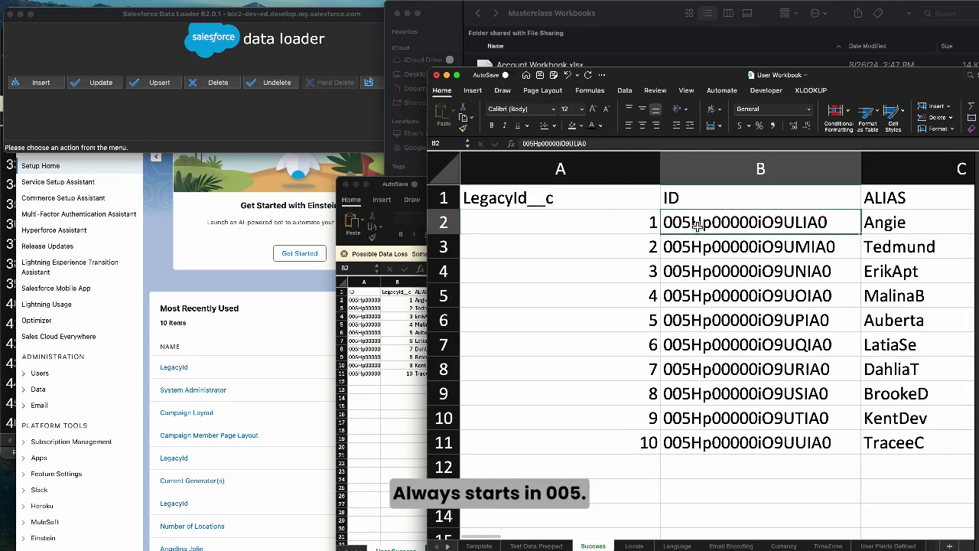
left_click(640, 226)
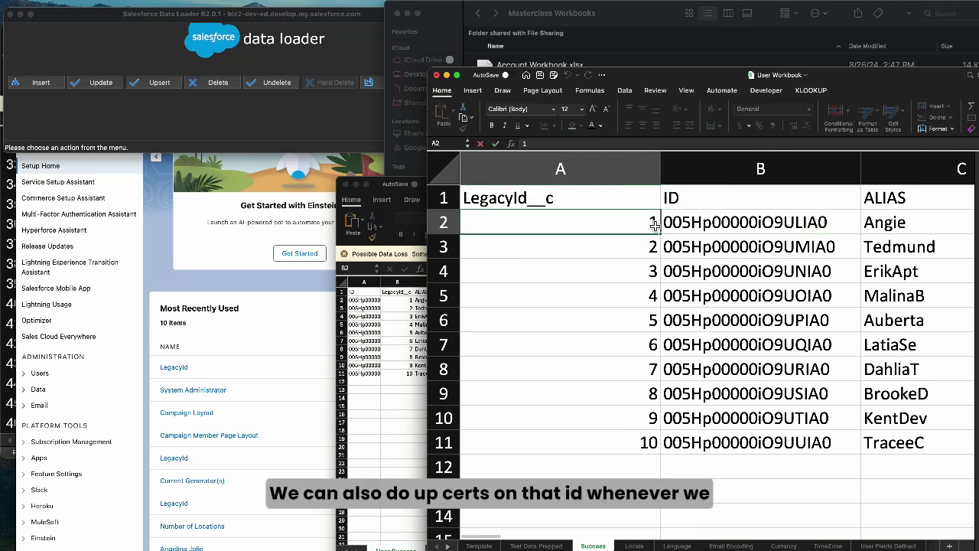
left_click(724, 228)
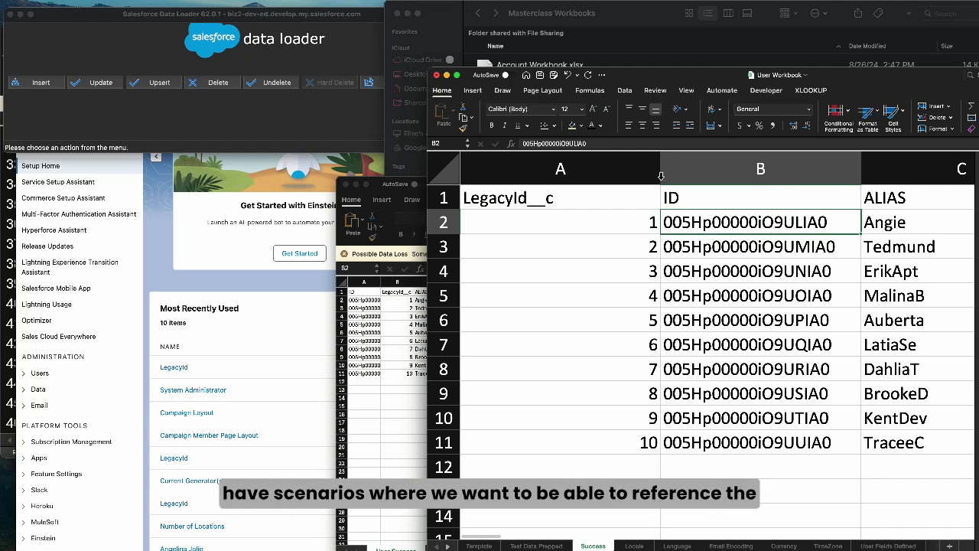
left_click(619, 228)
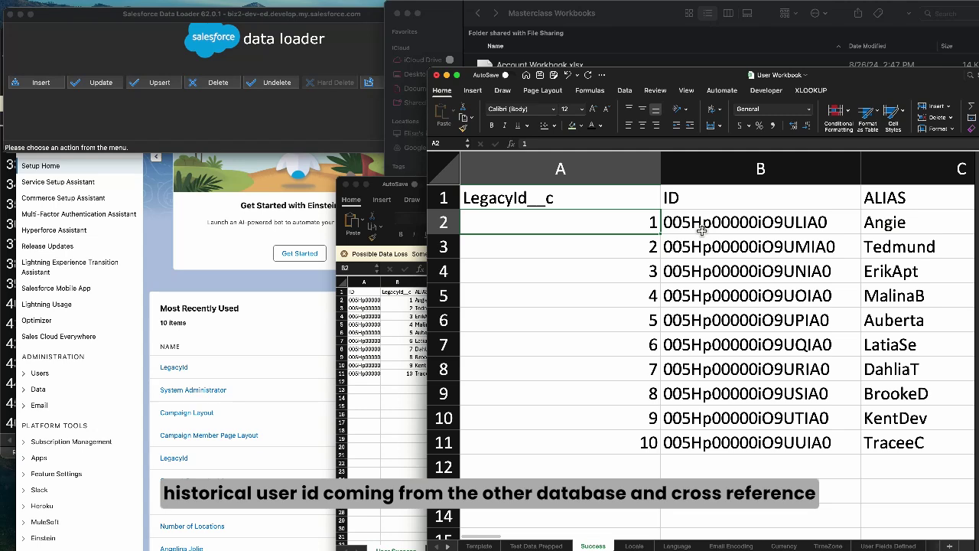
left_click(717, 227)
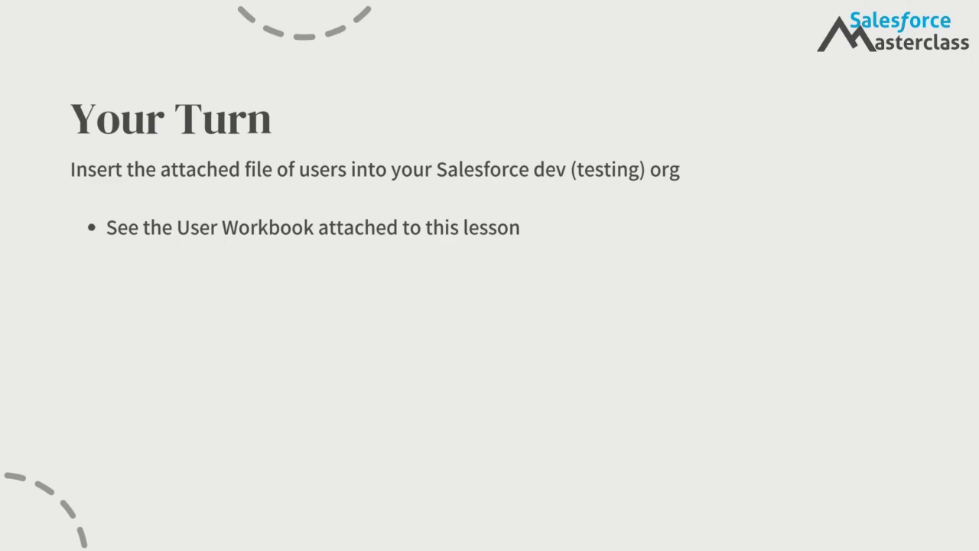
key("Right")
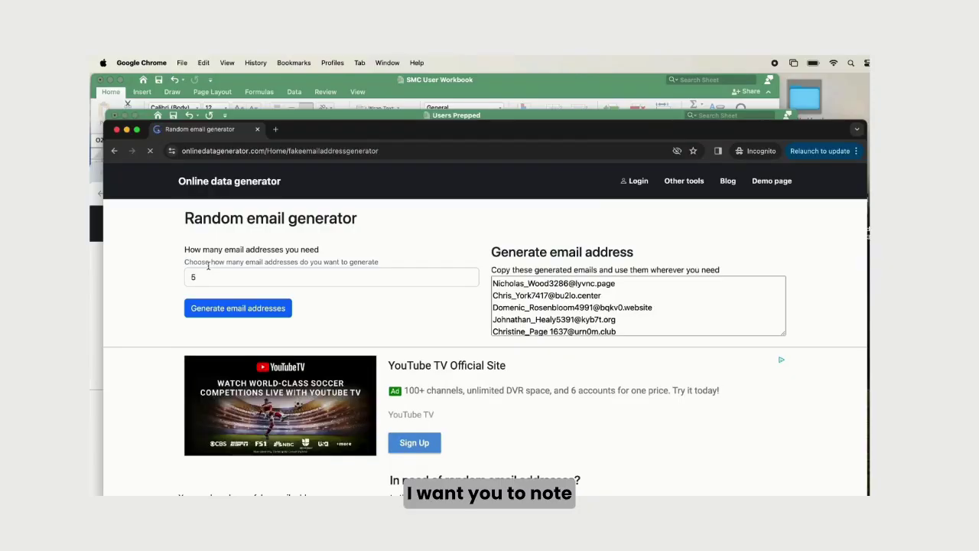
- Generate 10 random email addresses with the online Random email generator and copy the whole list
left_click(211, 274)
key("BackSpace")
type("10")
left_click(228, 310)
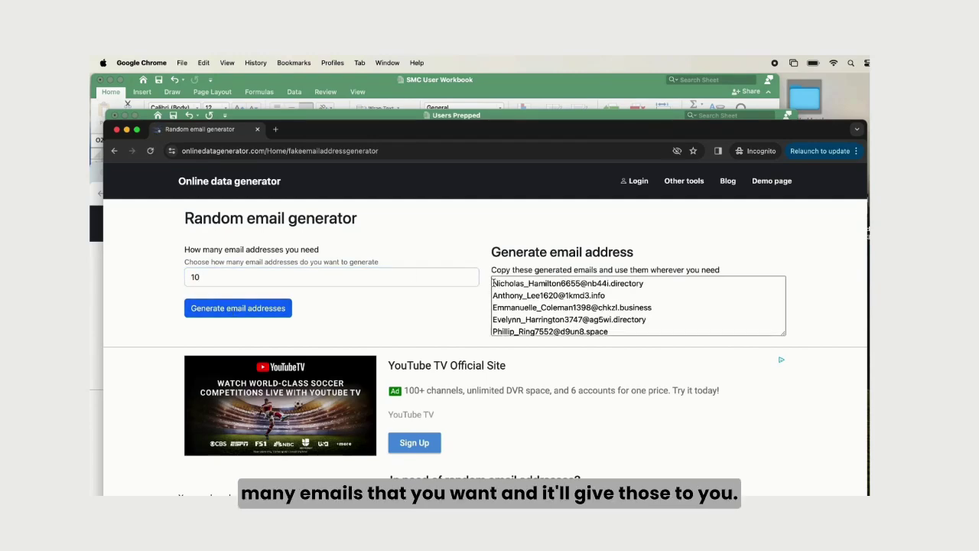
left_click_drag(493, 282, 521, 384)
key("super+c")
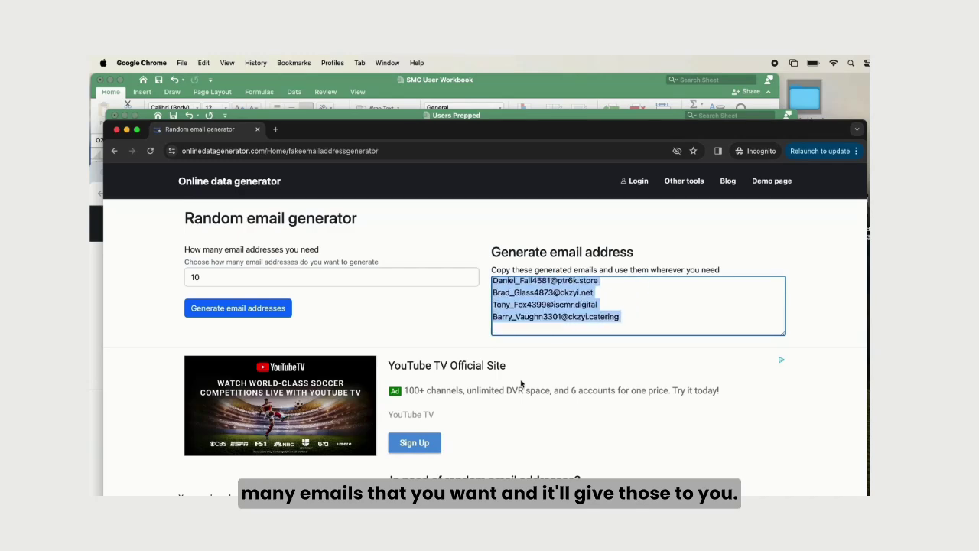
- Switch to the Users Prepped workbook in Excel and select the USERNAME values in cells O2 to O11
left_click(403, 116)
left_click(647, 222)
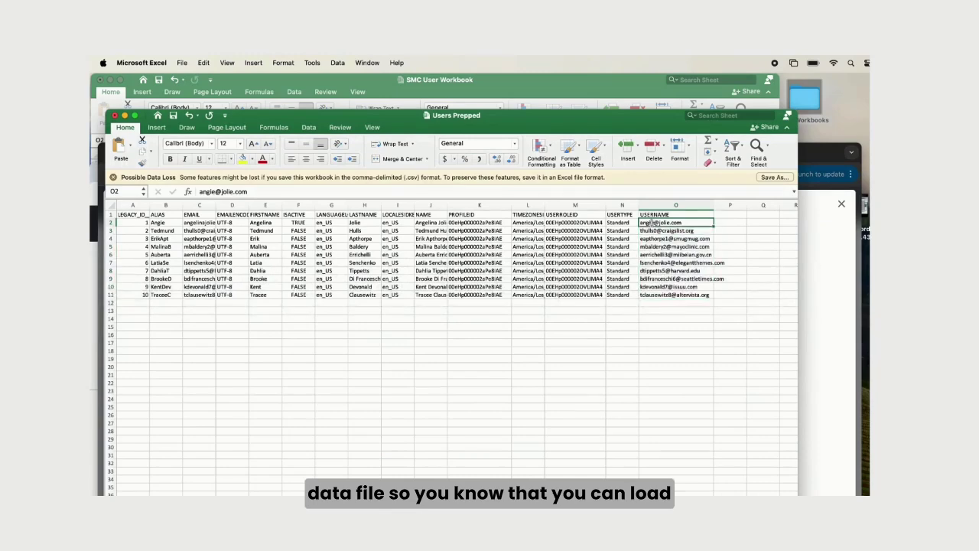
left_click_drag(647, 222, 658, 296)
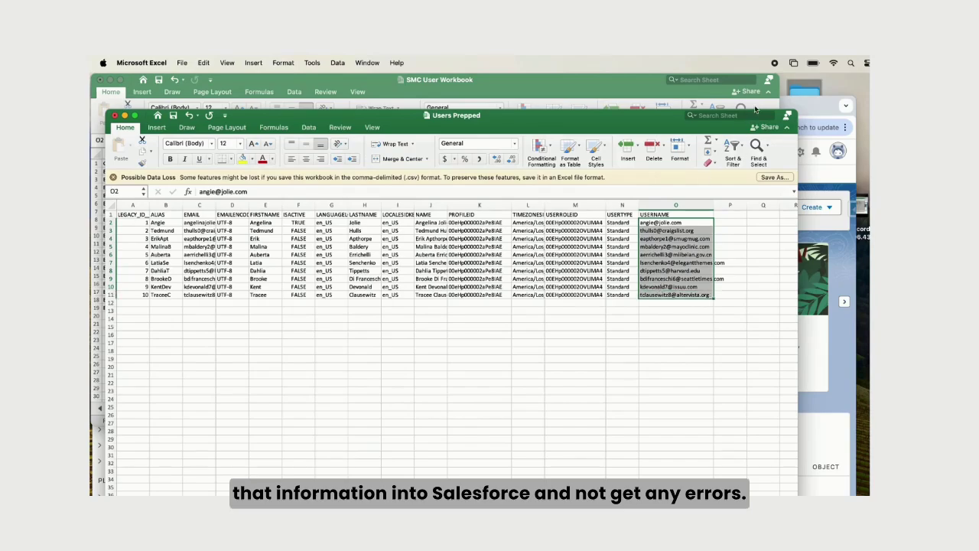
left_click(798, 105)
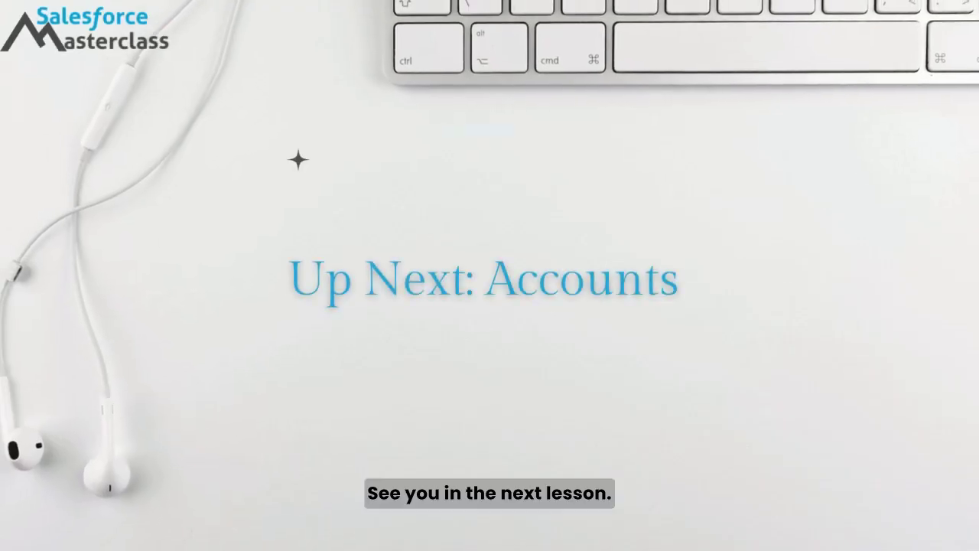